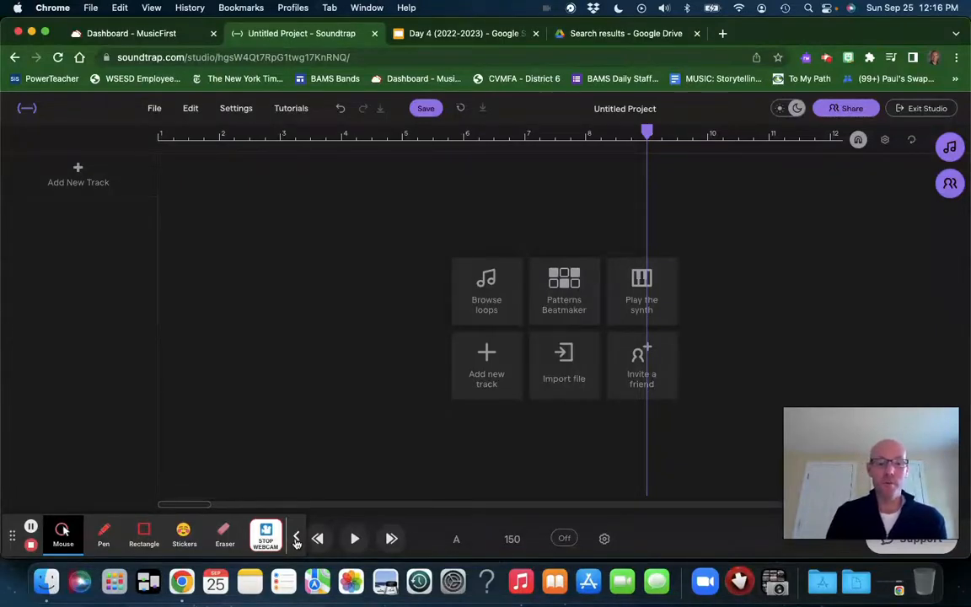
- Review the Soundtrap Project #1 requirements slide in the Day 4 (2022-2023) presentation and return to the Soundtrap project
{"action": "left_click", "coordinate": [296, 536]}
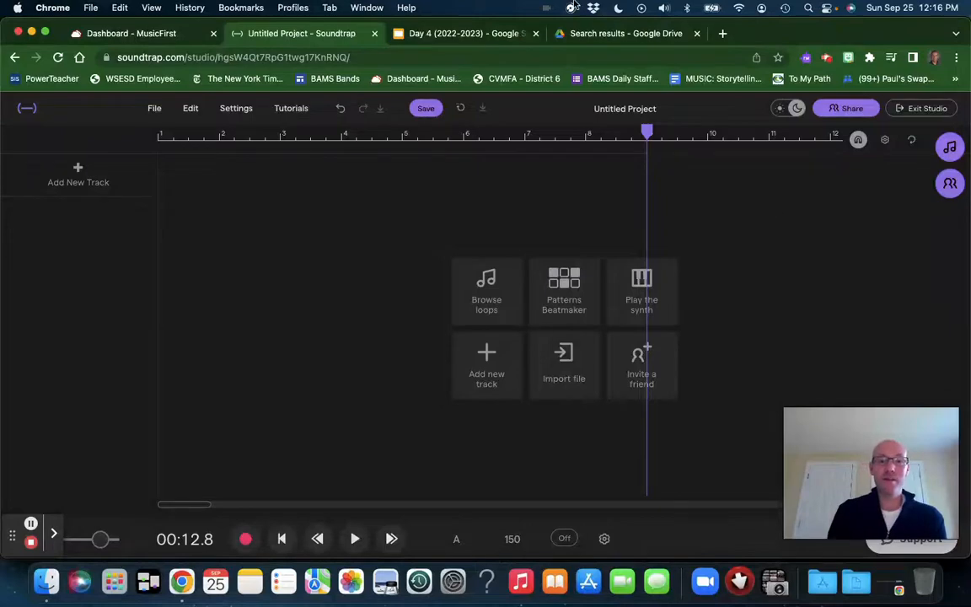
{"action": "left_click", "coordinate": [463, 35]}
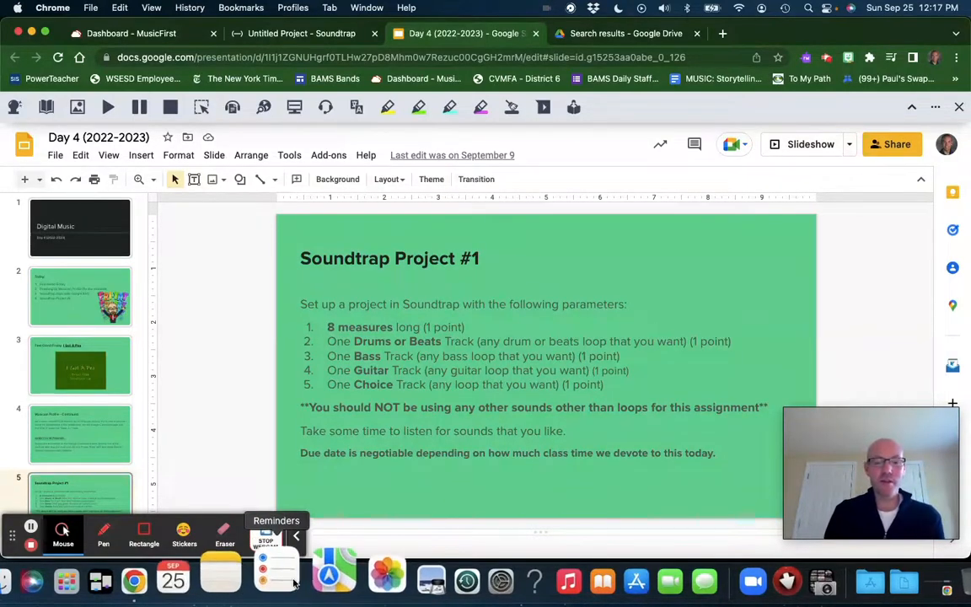
{"action": "left_click", "coordinate": [296, 536]}
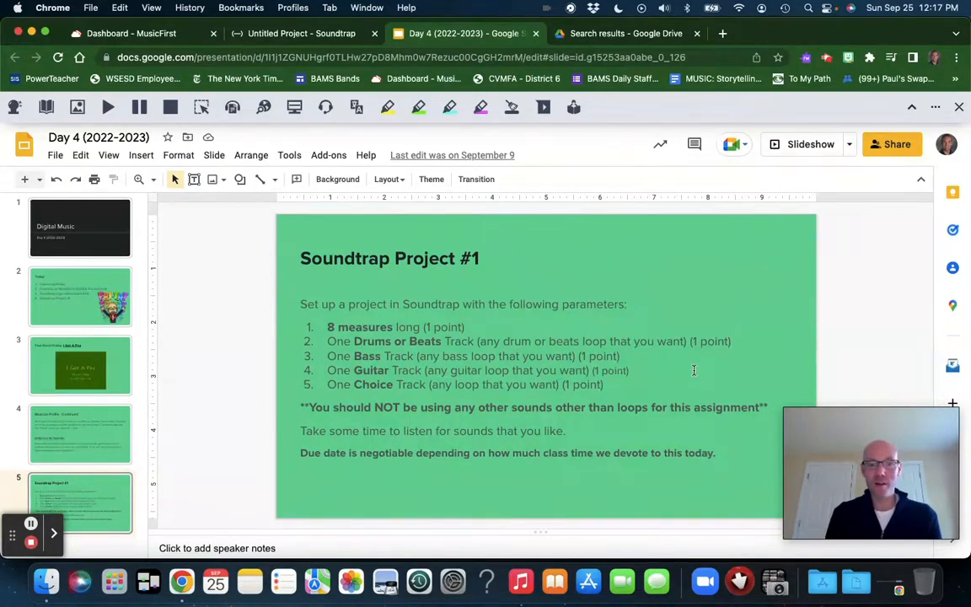
{"action": "left_click", "coordinate": [286, 35]}
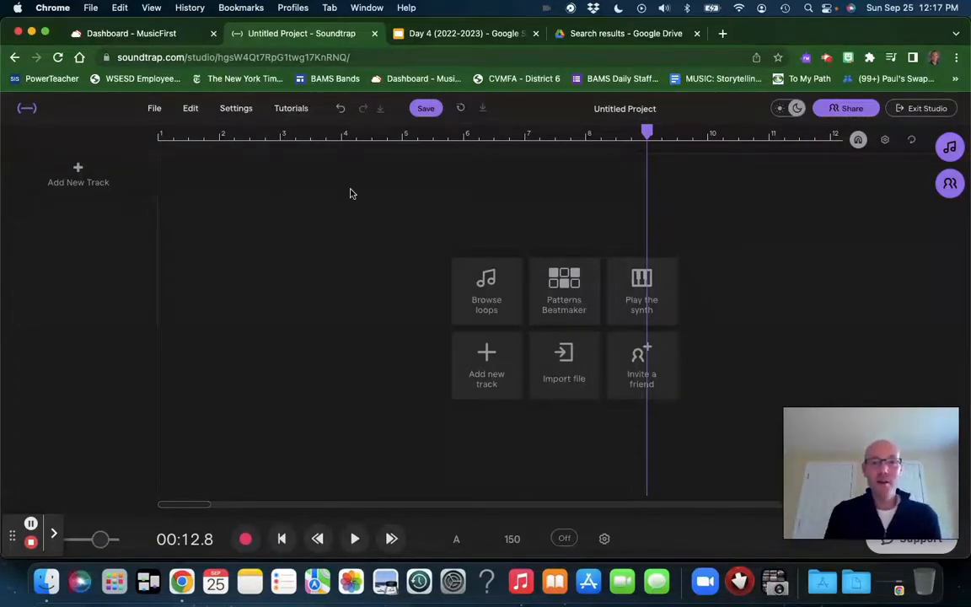
{"action": "left_click", "coordinate": [436, 35]}
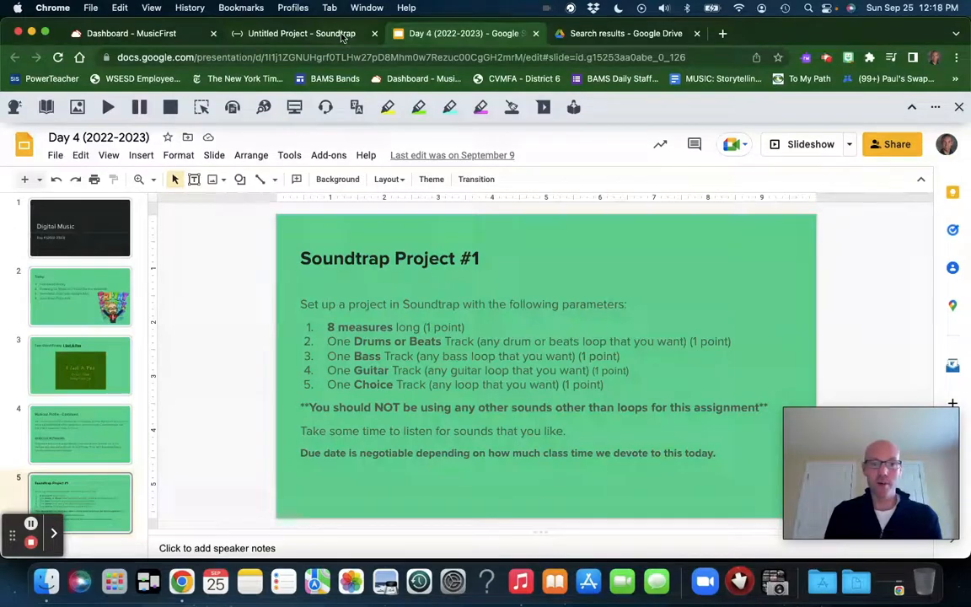
{"action": "left_click", "coordinate": [301, 34]}
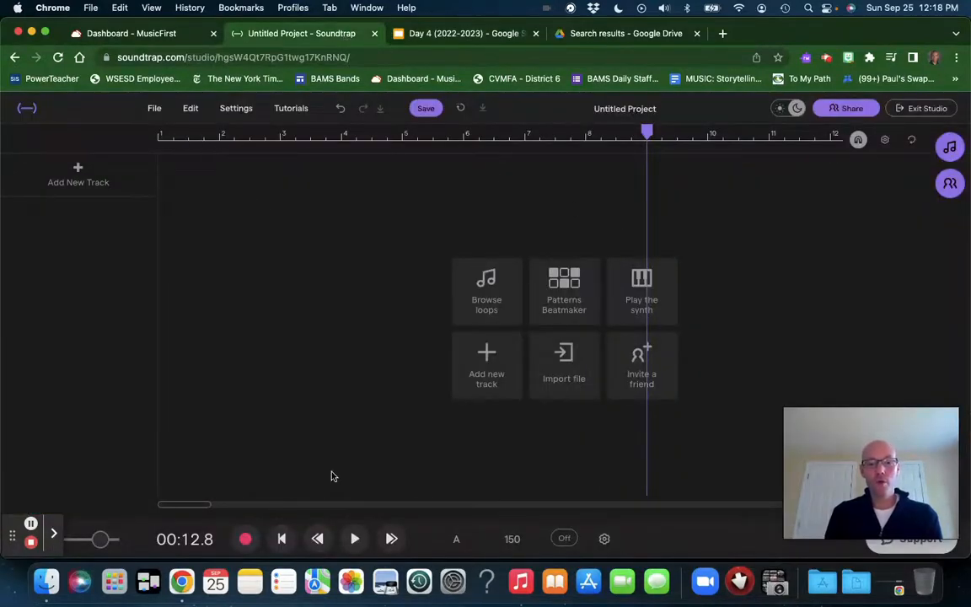
- Return the playhead to the start of the timeline and open the loop library, dismissing its artist-search hint
{"action": "left_click", "coordinate": [281, 538]}
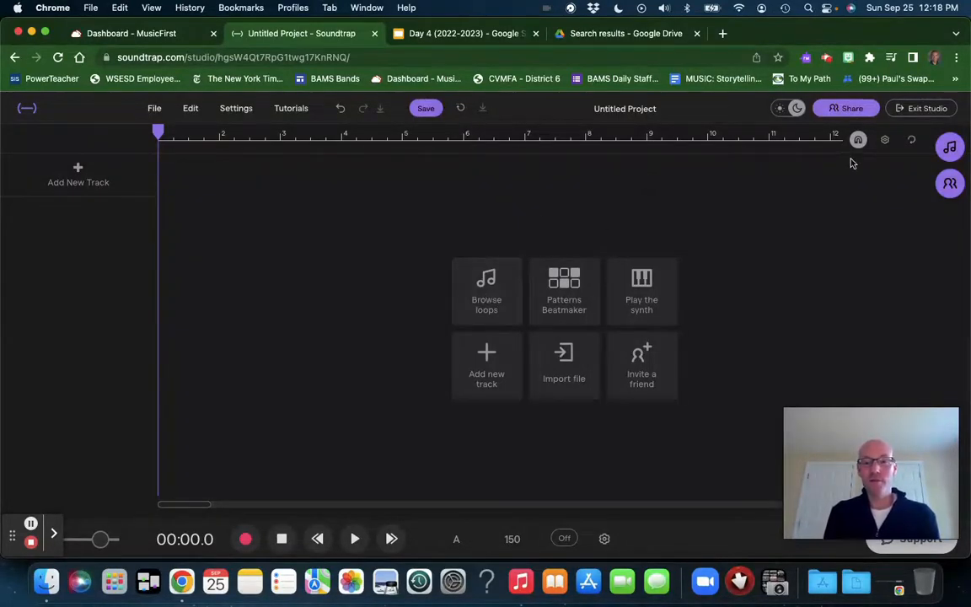
{"action": "left_click", "coordinate": [950, 149]}
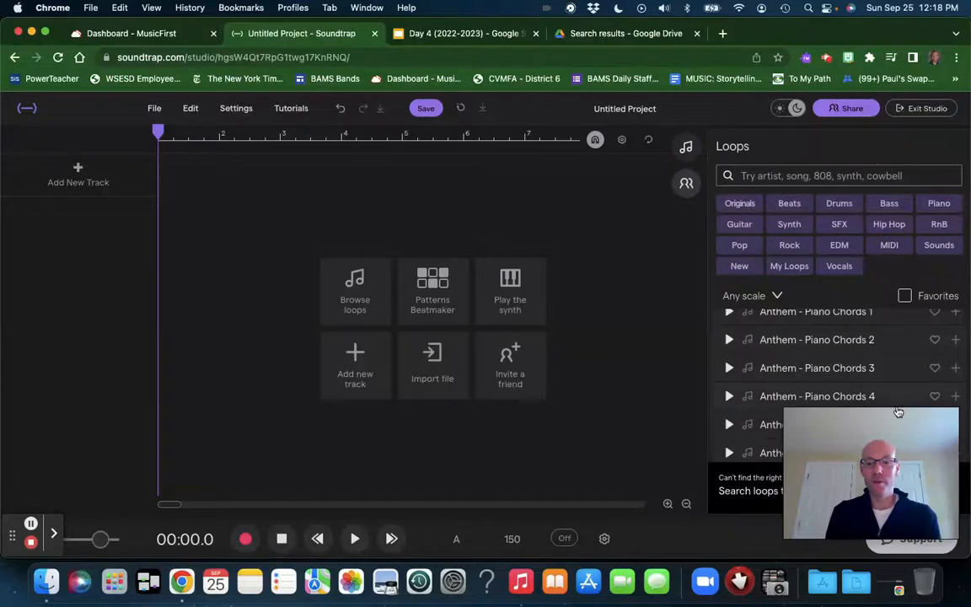
{"action": "mouse_move", "coordinate": [877, 465]}
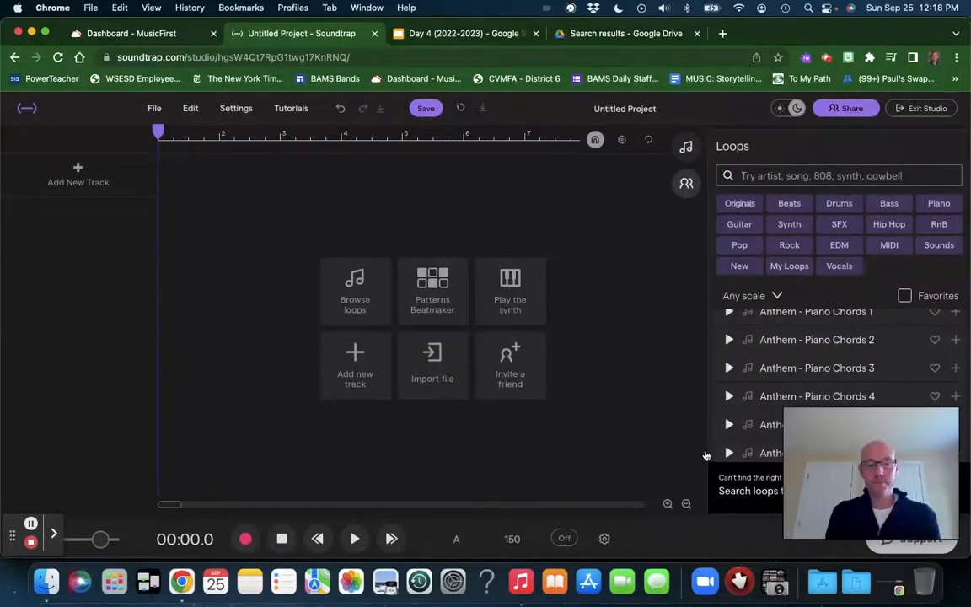
{"action": "left_click", "coordinate": [53, 534]}
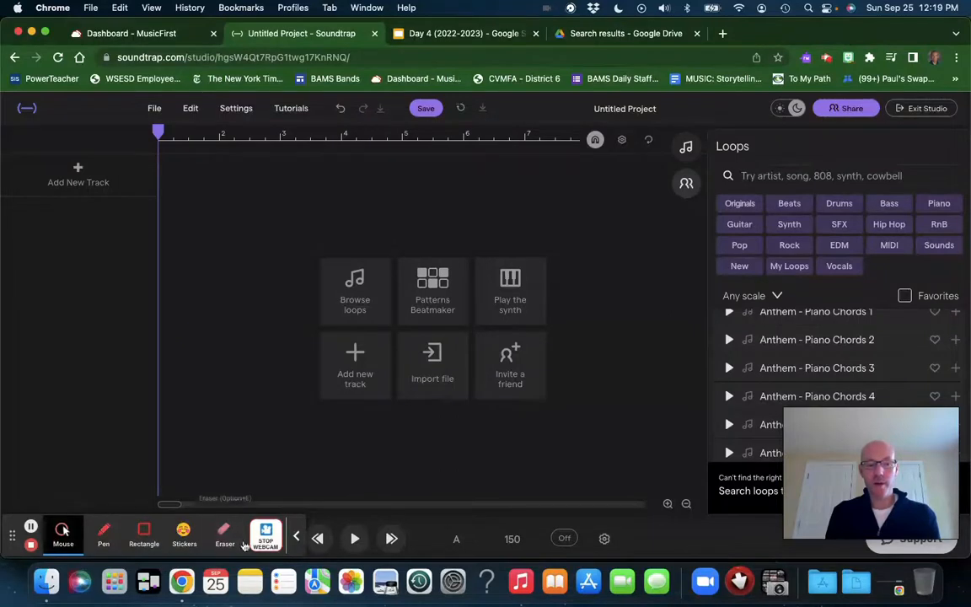
{"action": "left_click", "coordinate": [268, 543]}
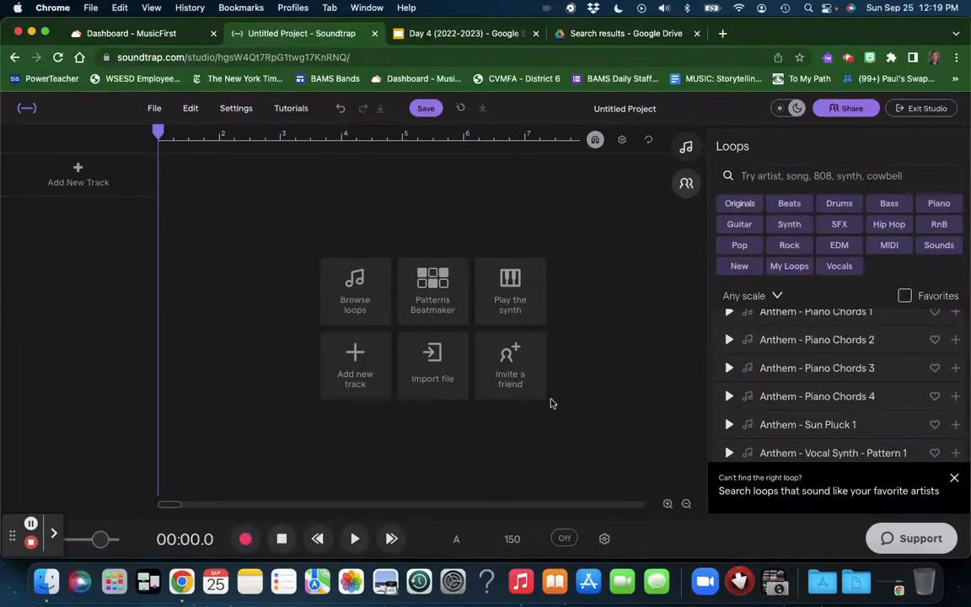
{"action": "left_click", "coordinate": [956, 480]}
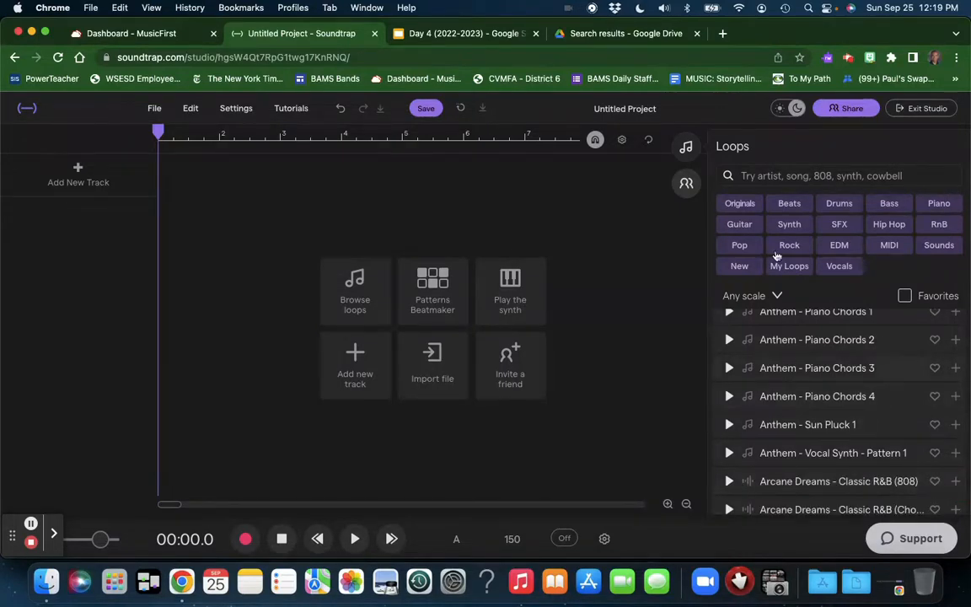
- Recheck the Soundtrap Project #1 slide in Google Slides and browse the Beats category of Soundtrap's loop library
{"action": "left_click", "coordinate": [424, 34]}
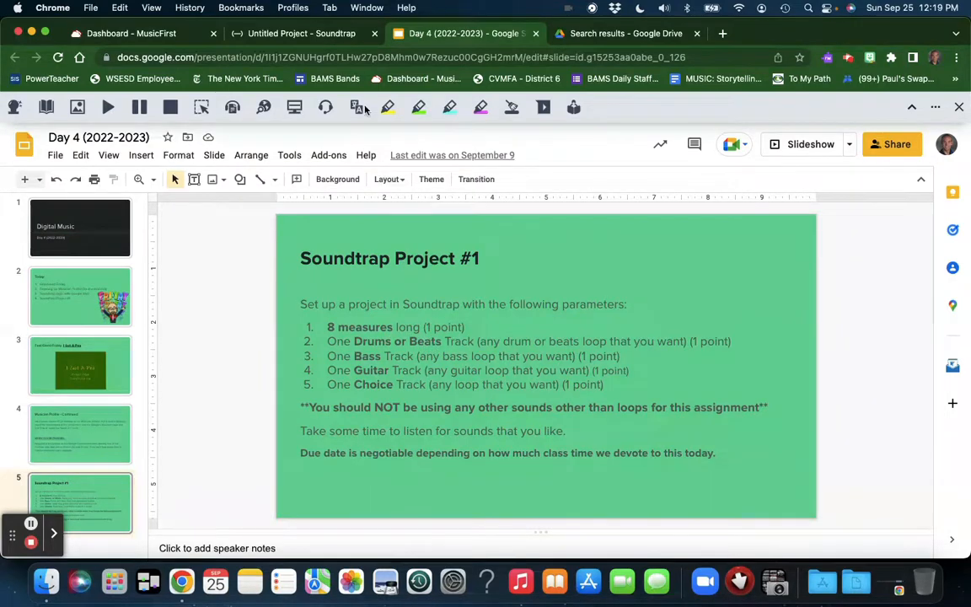
{"action": "left_click", "coordinate": [303, 33]}
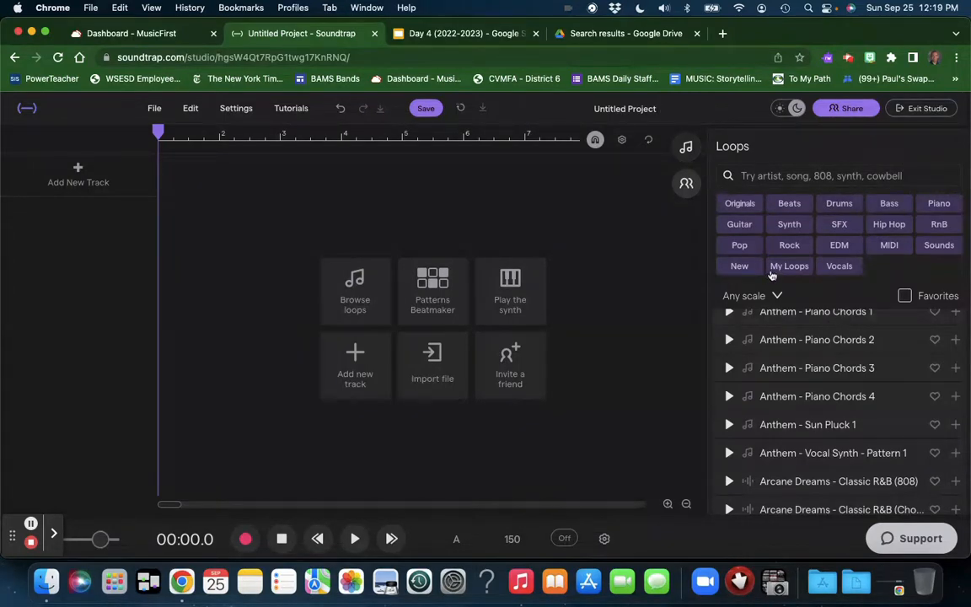
{"action": "scroll", "coordinate": [800, 413], "scroll_direction": "up", "scroll_amount": 8}
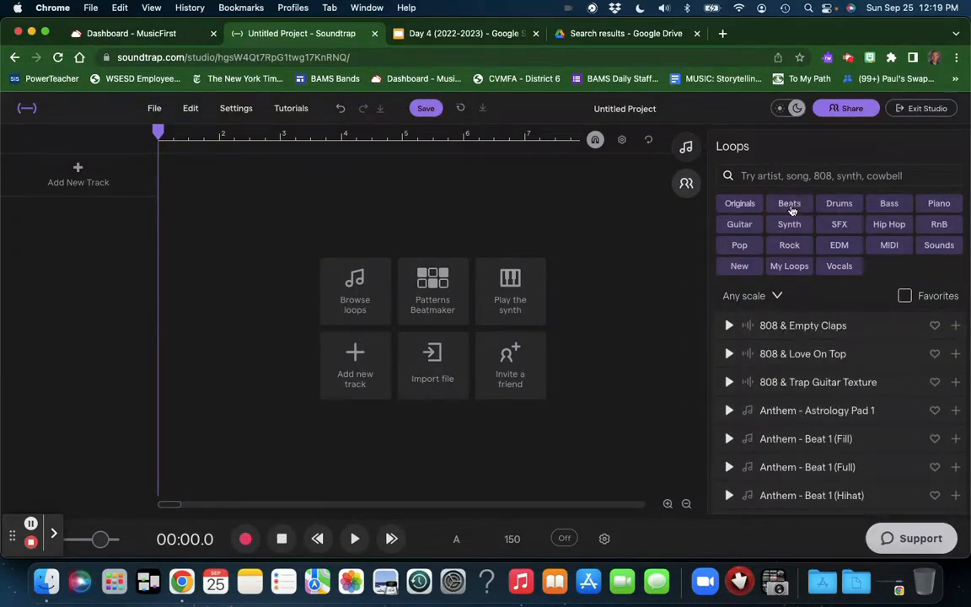
{"action": "left_click", "coordinate": [791, 210]}
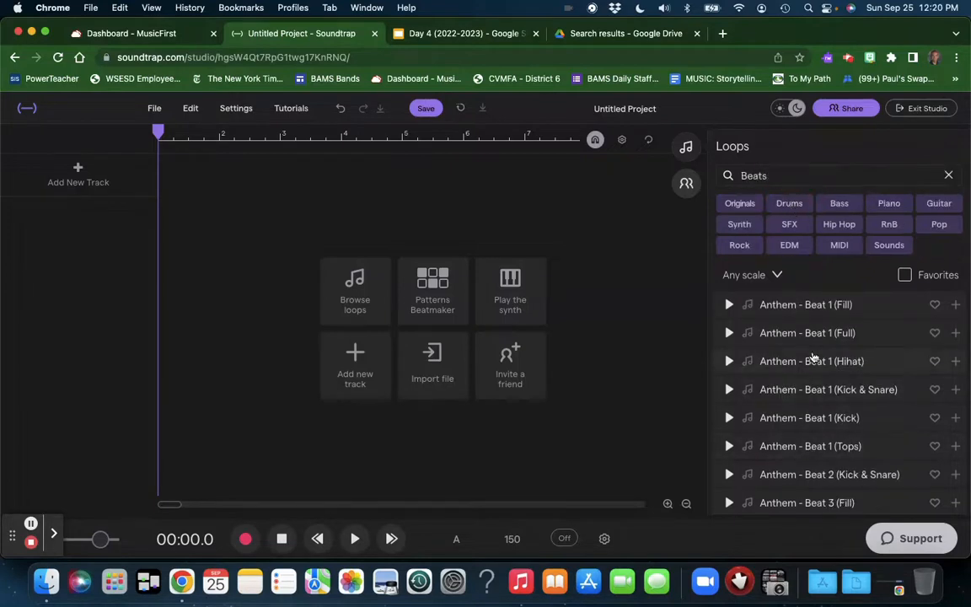
{"action": "scroll", "coordinate": [813, 356], "scroll_direction": "down", "scroll_amount": 3}
{"action": "scroll", "coordinate": [813, 356], "scroll_direction": "up", "scroll_amount": 3}
{"action": "scroll", "coordinate": [814, 356], "scroll_direction": "down", "scroll_amount": 10}
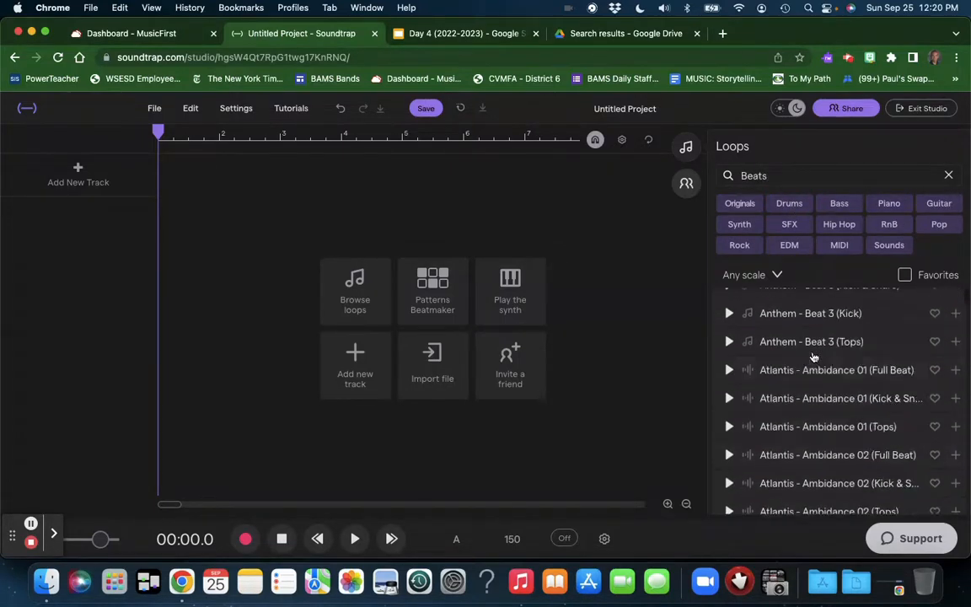
{"action": "scroll", "coordinate": [814, 356], "scroll_direction": "up", "scroll_amount": 15}
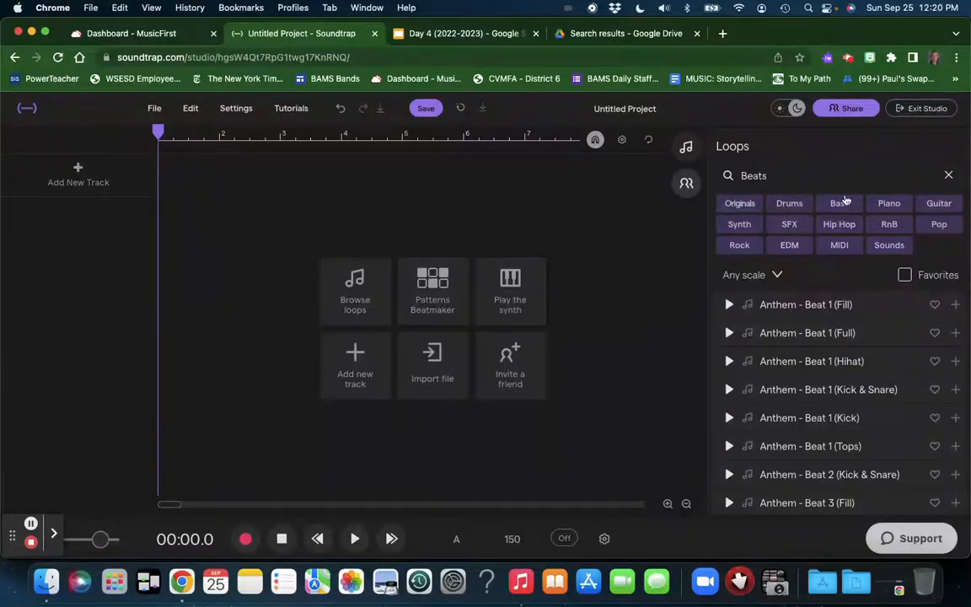
- Replace the Beats filter with Drums and browse the drum loops
{"action": "left_click", "coordinate": [950, 176]}
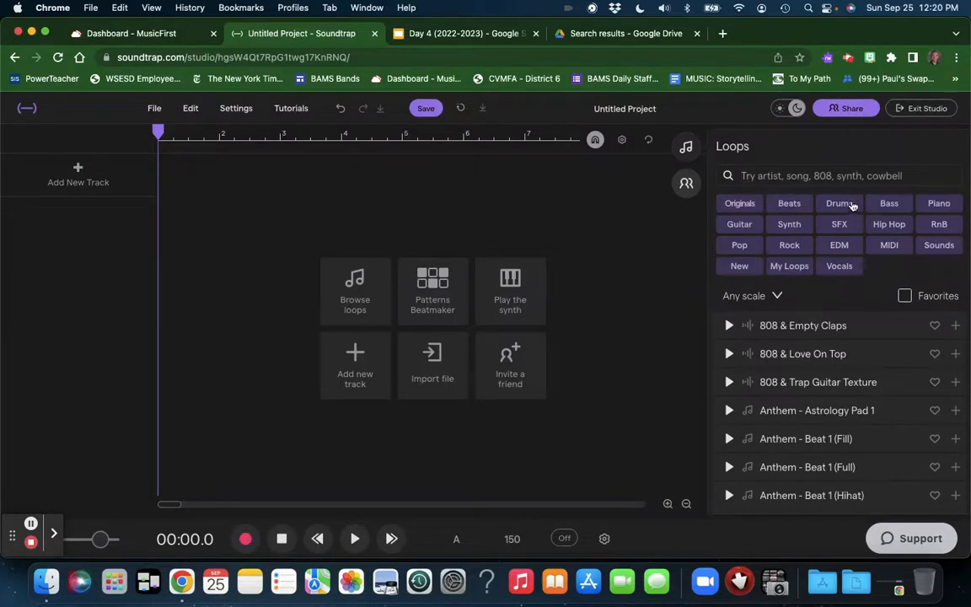
{"action": "left_click", "coordinate": [853, 206]}
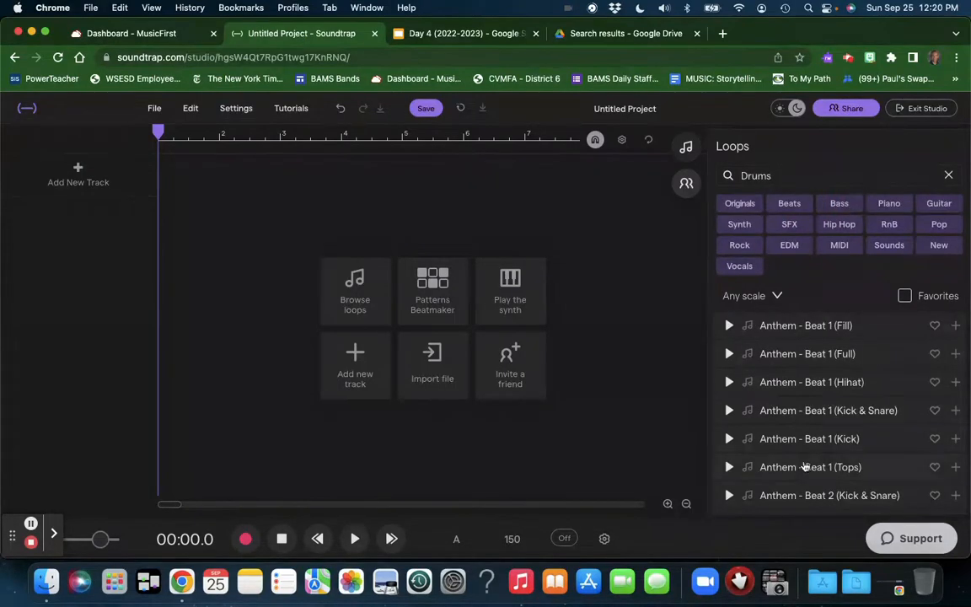
{"action": "scroll", "coordinate": [792, 421], "scroll_direction": "down", "scroll_amount": 10}
{"action": "scroll", "coordinate": [808, 411], "scroll_direction": "down", "scroll_amount": 15}
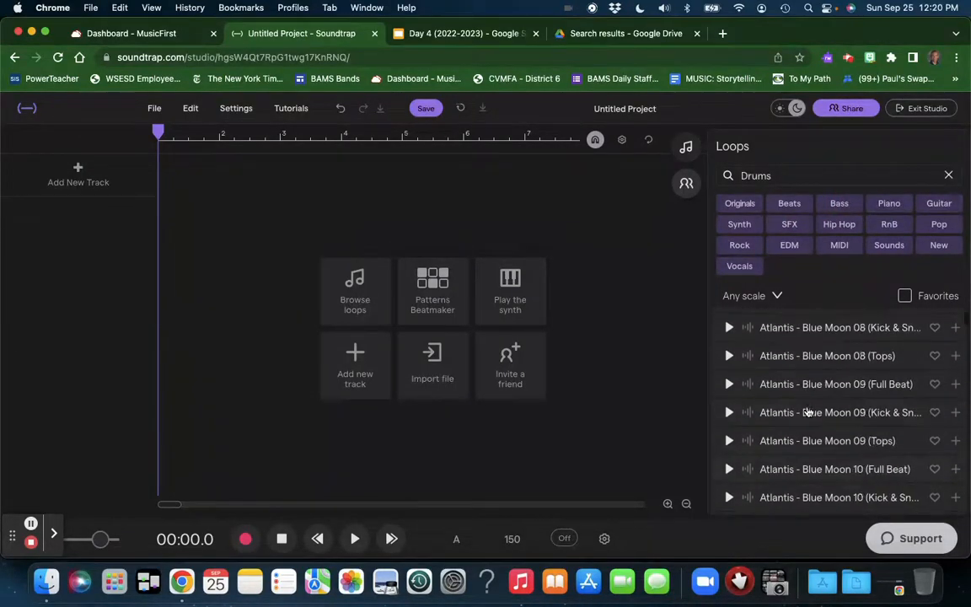
{"action": "scroll", "coordinate": [808, 411], "scroll_direction": "up", "scroll_amount": 15}
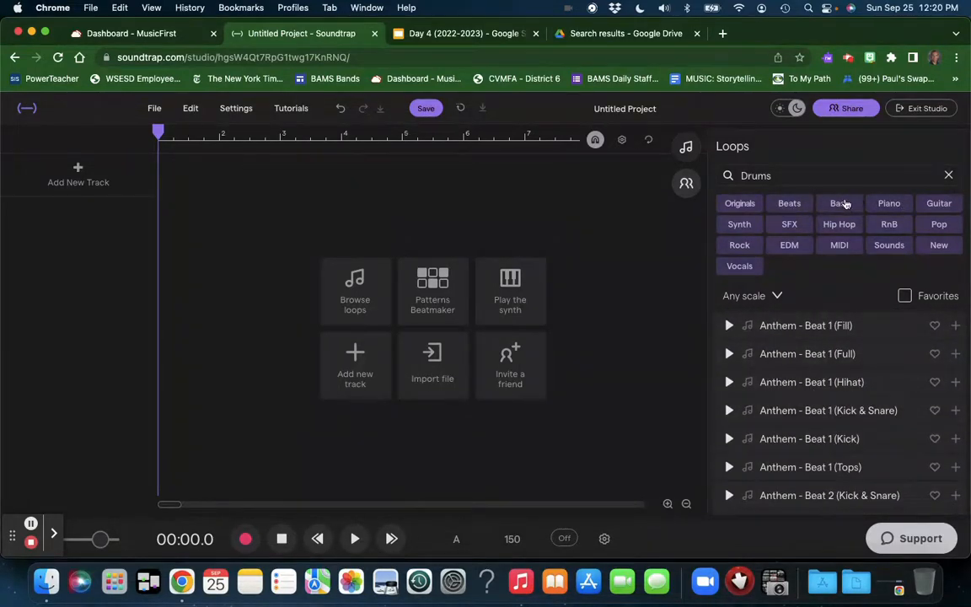
- Clear the Drums filter, filter the loops by Beats and preview the Anthem - Beat 3 (Full) loop
{"action": "left_click", "coordinate": [947, 175]}
{"action": "left_click", "coordinate": [794, 205]}
{"action": "scroll", "coordinate": [775, 379], "scroll_direction": "down", "scroll_amount": 5}
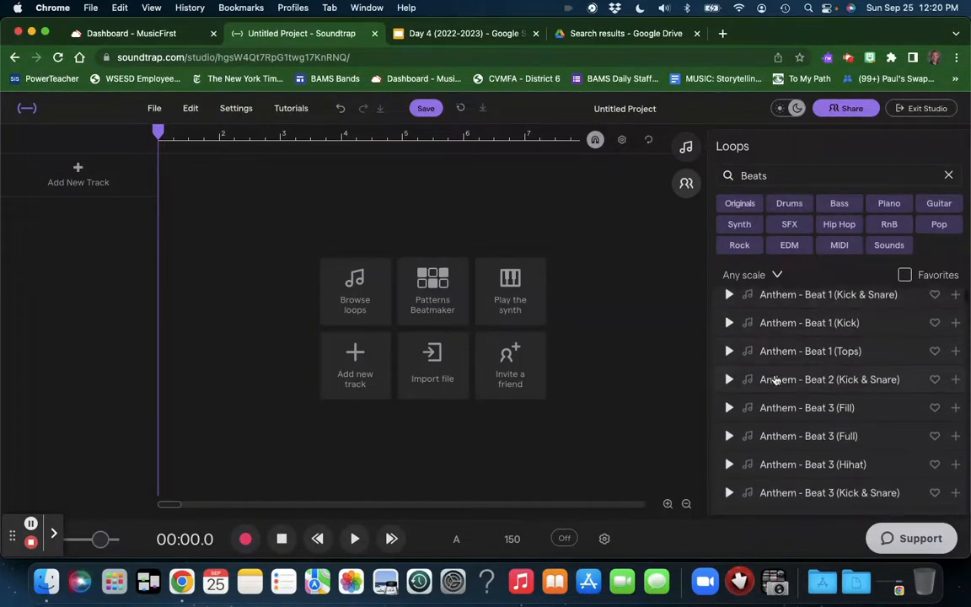
{"action": "left_click", "coordinate": [729, 343]}
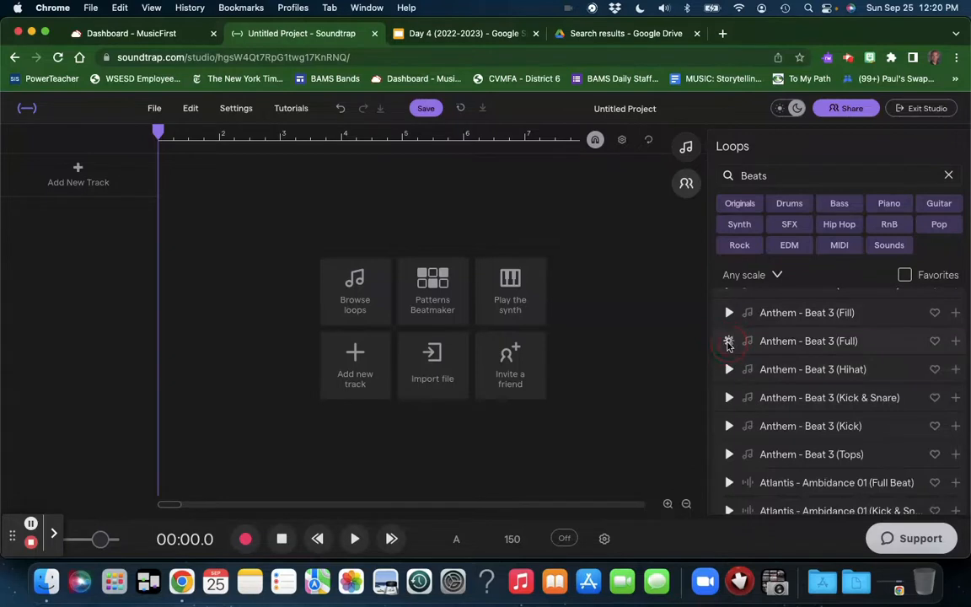
- Browse further through the Beats loops from Atlantis to Beat - Techno, previewing Atlantis - Freak 03 (Kick & Snare)
{"action": "scroll", "coordinate": [733, 371], "scroll_direction": "down", "scroll_amount": 4}
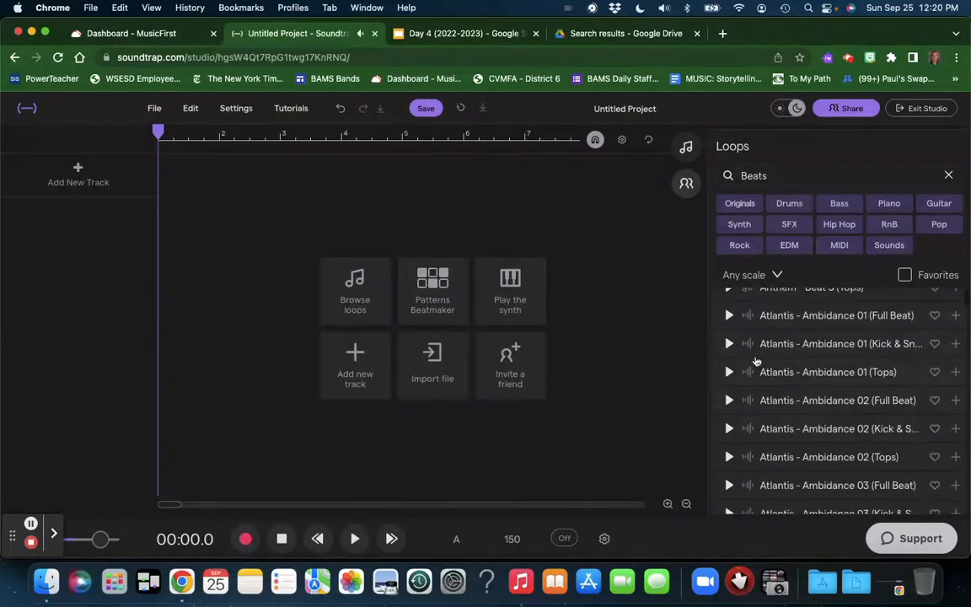
{"action": "scroll", "coordinate": [826, 396], "scroll_direction": "down", "scroll_amount": 10}
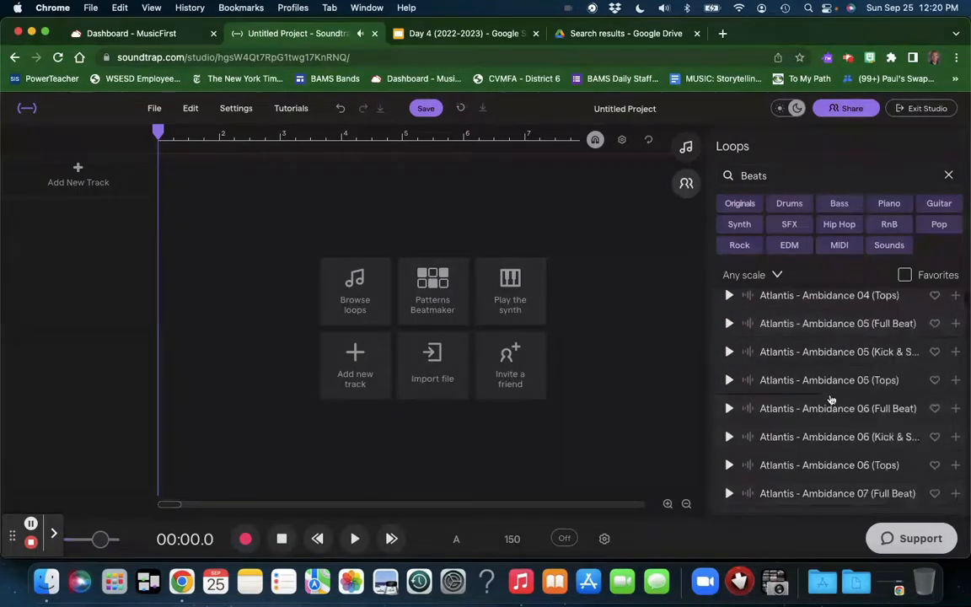
{"action": "scroll", "coordinate": [830, 399], "scroll_direction": "down", "scroll_amount": 15}
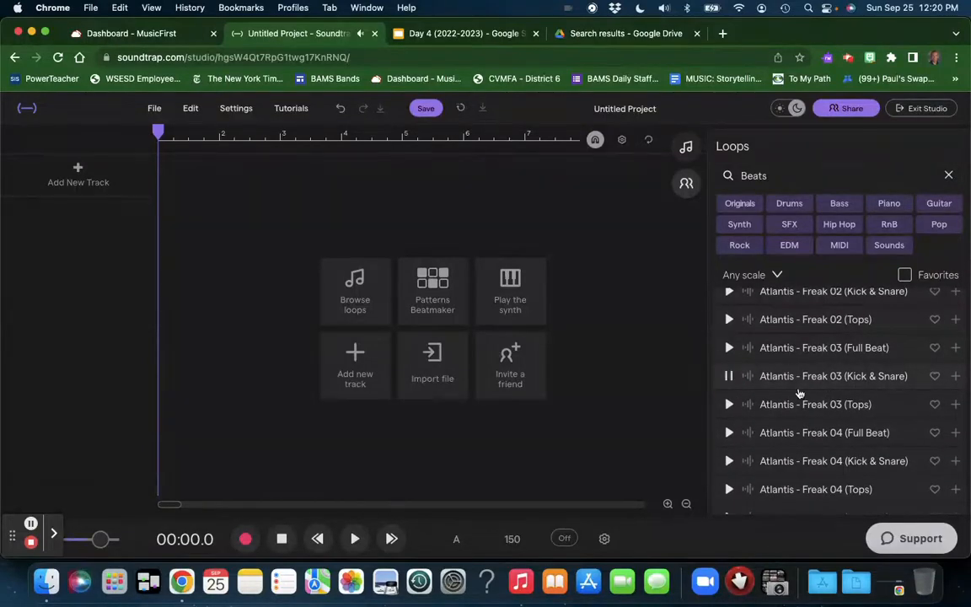
{"action": "scroll", "coordinate": [759, 388], "scroll_direction": "down", "scroll_amount": 5}
{"action": "scroll", "coordinate": [799, 392], "scroll_direction": "down", "scroll_amount": 10}
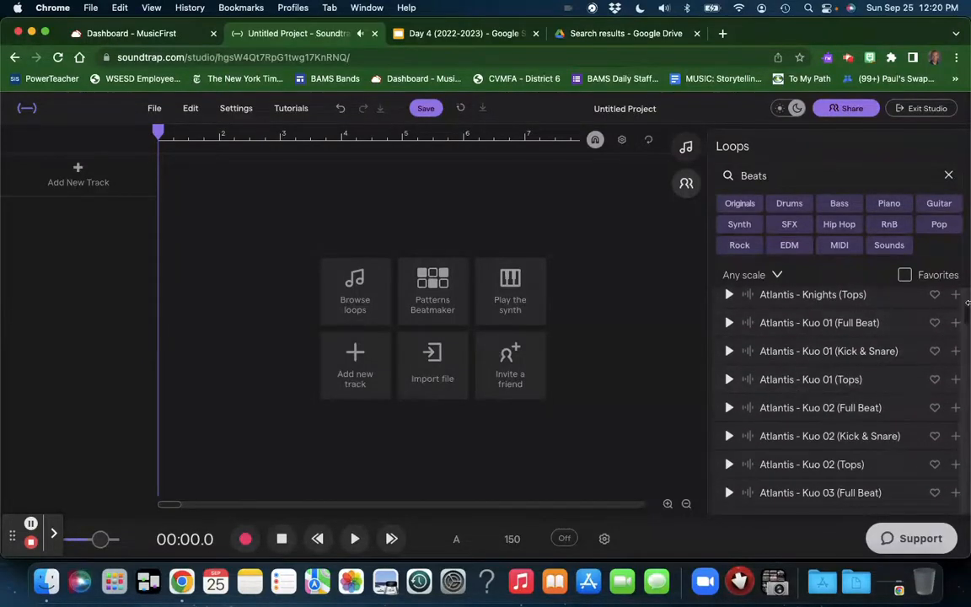
{"action": "left_click_drag", "start_coordinate": [967, 314], "coordinate": [967, 380]}
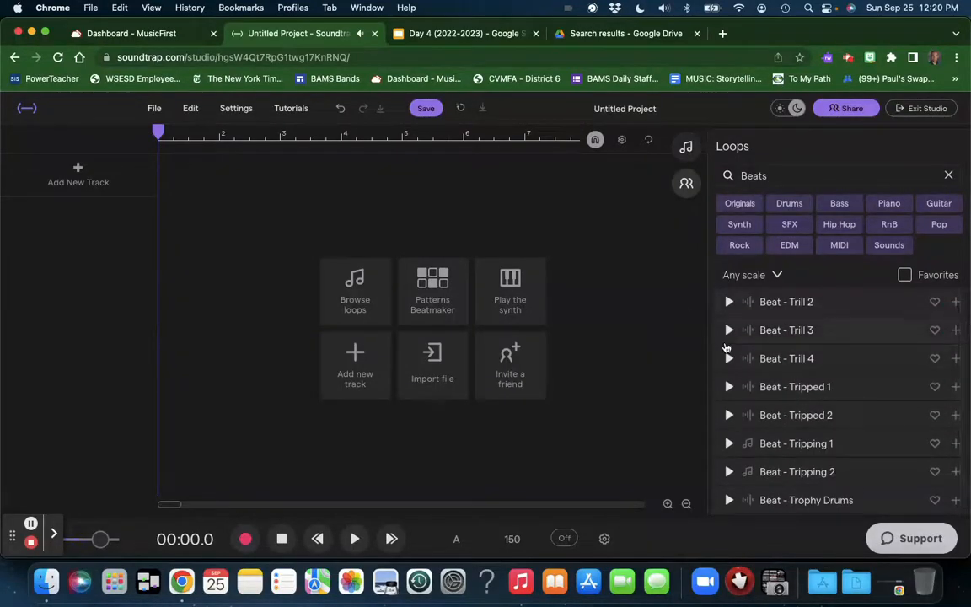
{"action": "scroll", "coordinate": [788, 356], "scroll_direction": "up", "scroll_amount": 15}
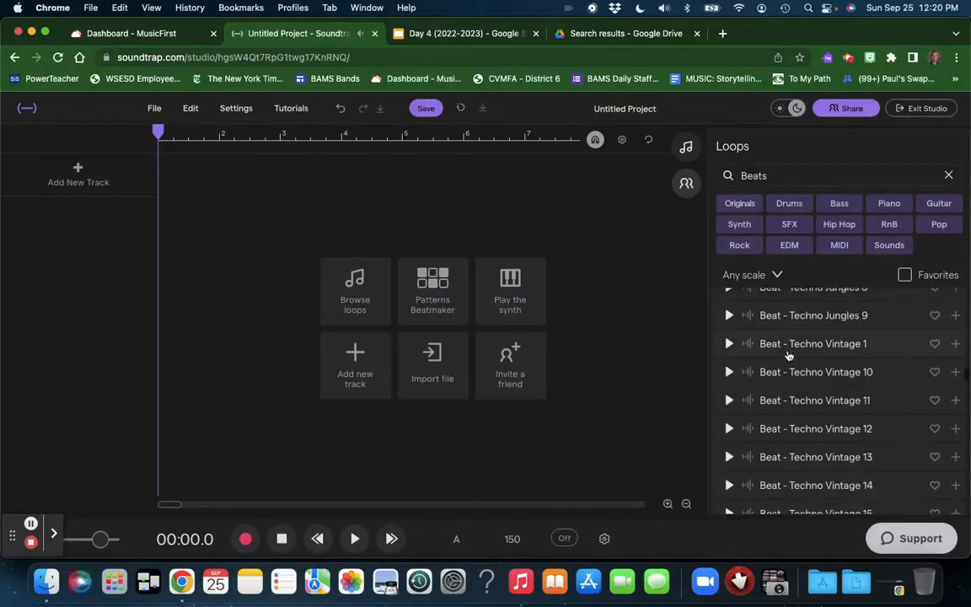
{"action": "scroll", "coordinate": [788, 355], "scroll_direction": "up", "scroll_amount": 5}
{"action": "scroll", "coordinate": [788, 356], "scroll_direction": "down", "scroll_amount": 15}
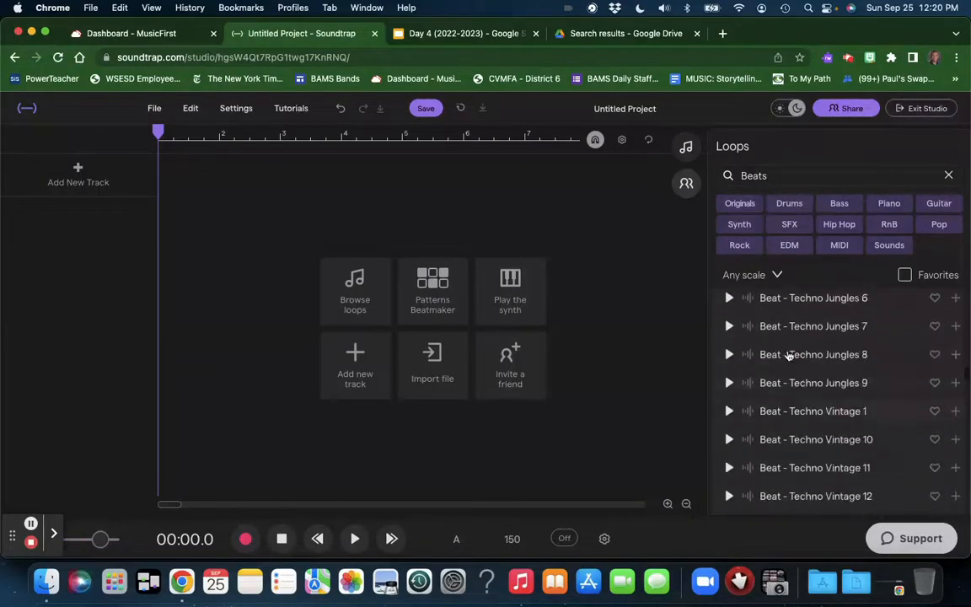
- Preview the Luna - Dreamy Lofi songstarter loops further down the Beats results
{"action": "left_click_drag", "start_coordinate": [965, 377], "coordinate": [965, 393]}
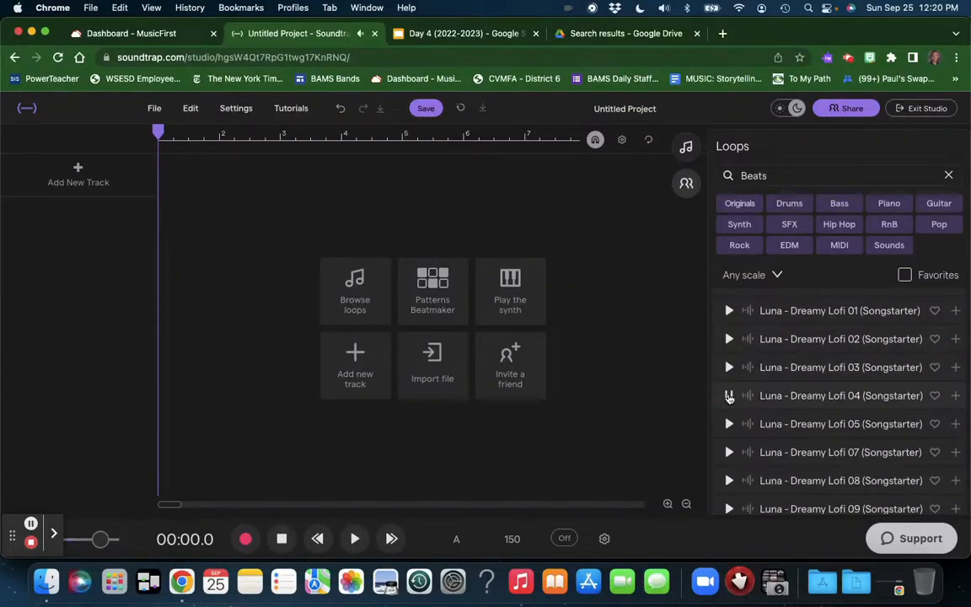
{"action": "left_click", "coordinate": [730, 368]}
{"action": "scroll", "coordinate": [938, 357], "scroll_direction": "up", "scroll_amount": 2}
{"action": "scroll", "coordinate": [942, 358], "scroll_direction": "down", "scroll_amount": 10}
{"action": "scroll", "coordinate": [942, 357], "scroll_direction": "down", "scroll_amount": 15}
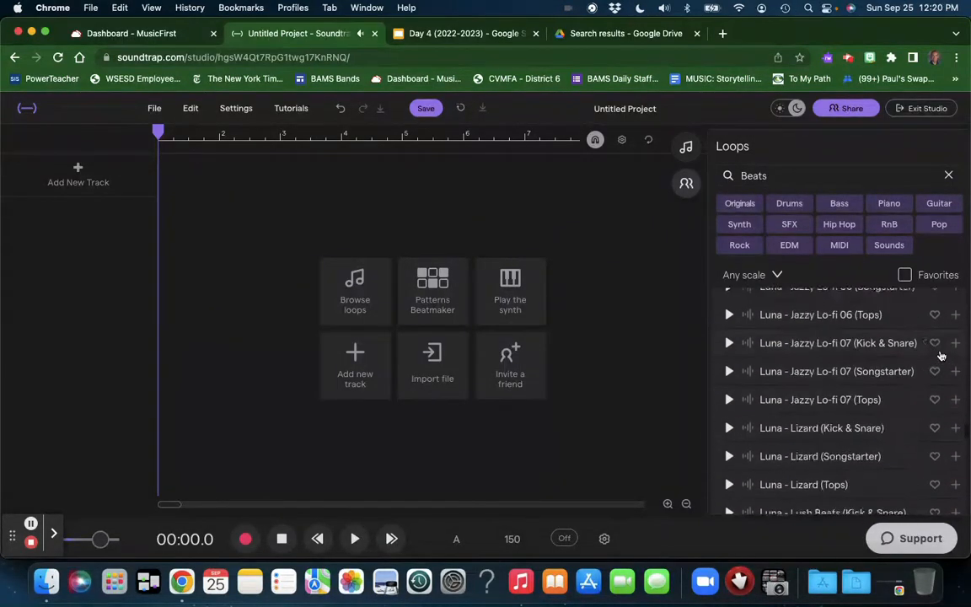
- Preview the Luna - Lush Lo-fi 01 (Kick & Snare) loop, stop it and keep browsing the Luna loops
{"action": "left_click", "coordinate": [729, 401]}
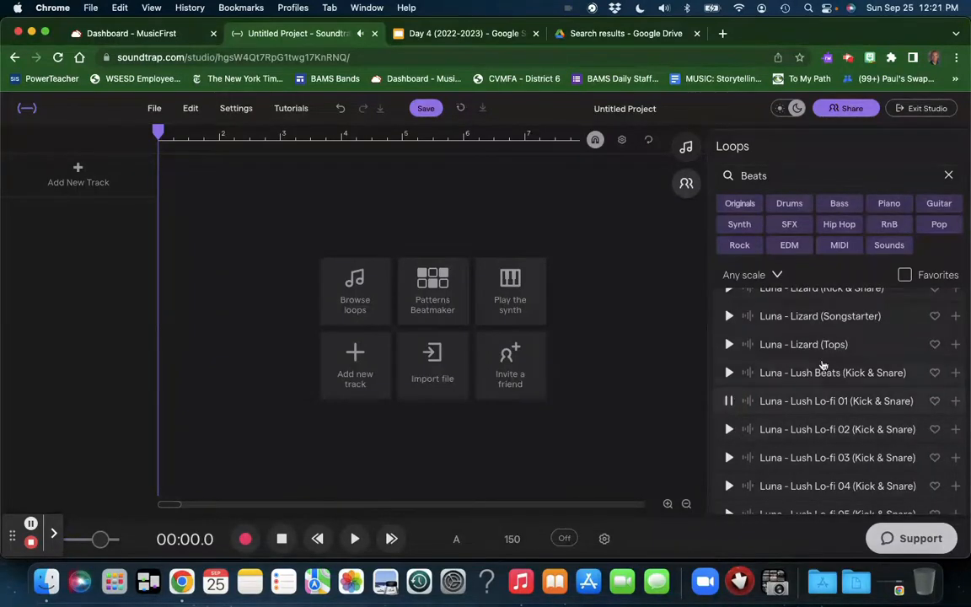
{"action": "left_click", "coordinate": [727, 401]}
{"action": "scroll", "coordinate": [784, 402], "scroll_direction": "down", "scroll_amount": 10}
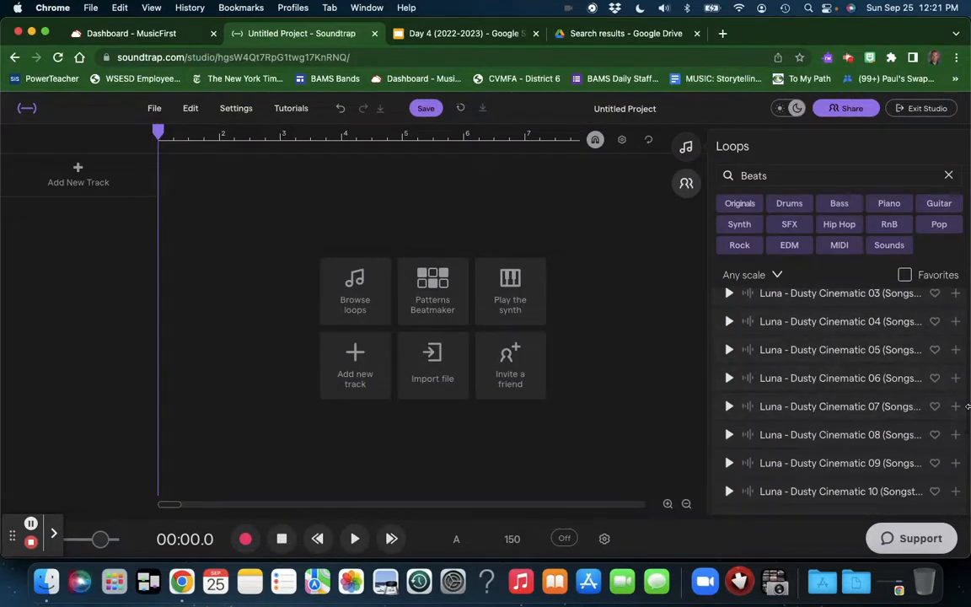
- Browse the Beats loops back through the Beat - Machine entries and preview the Beat - Machinify loop
{"action": "scroll", "coordinate": [936, 384], "scroll_direction": "down", "scroll_amount": 5}
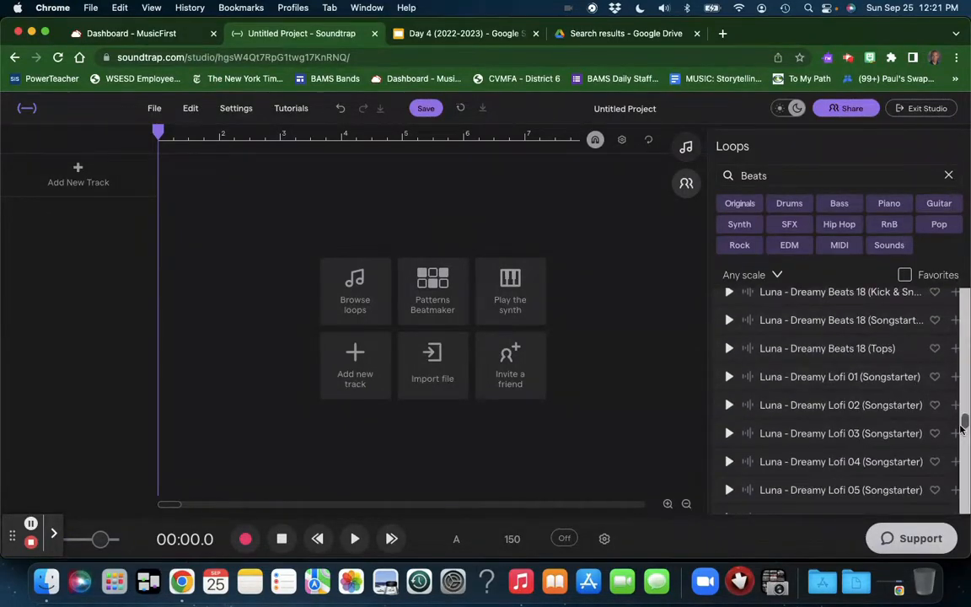
{"action": "left_click_drag", "start_coordinate": [966, 424], "coordinate": [968, 357]}
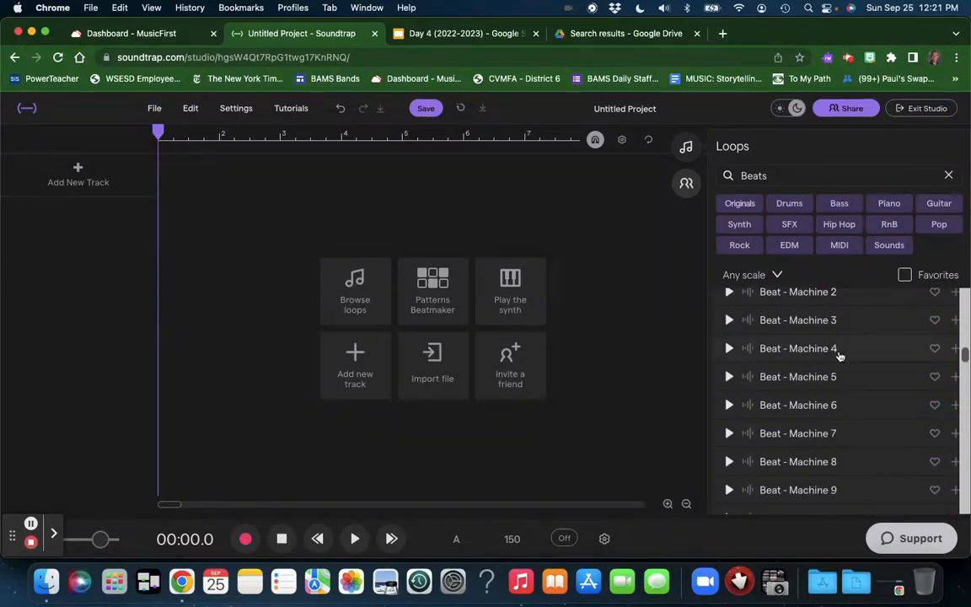
{"action": "scroll", "coordinate": [837, 356], "scroll_direction": "down", "scroll_amount": 5}
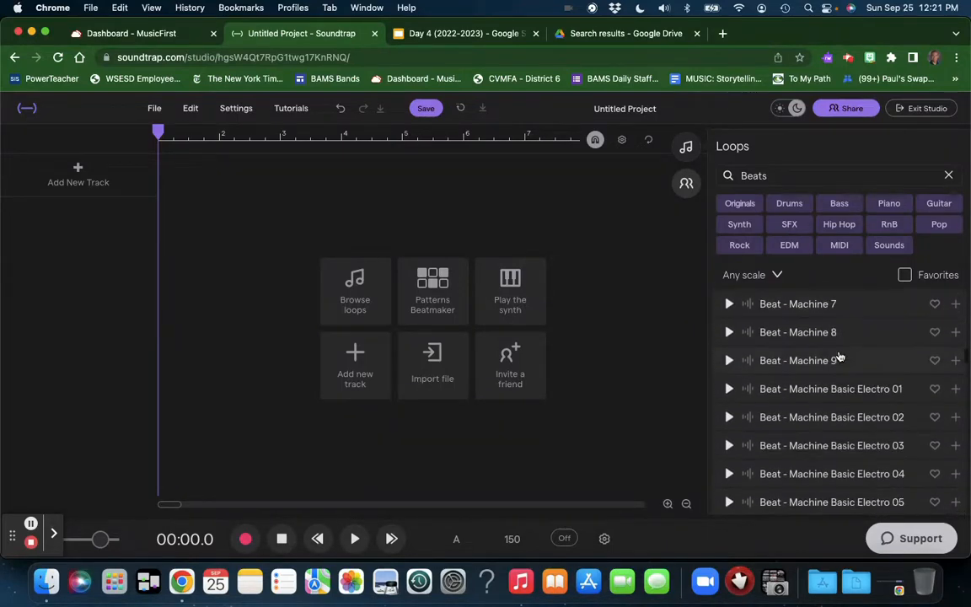
{"action": "scroll", "coordinate": [811, 440], "scroll_direction": "down", "scroll_amount": 10}
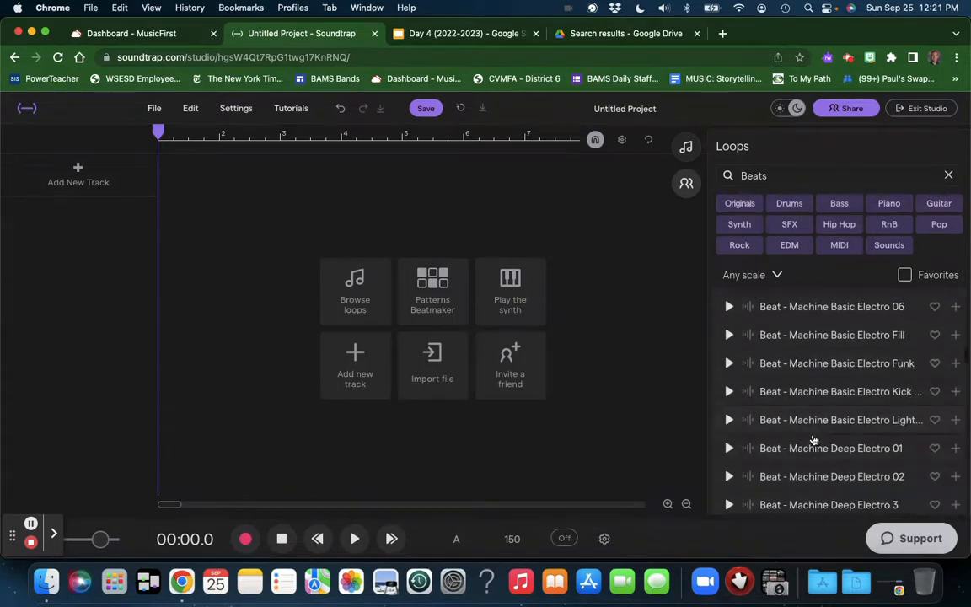
{"action": "scroll", "coordinate": [813, 440], "scroll_direction": "down", "scroll_amount": 8}
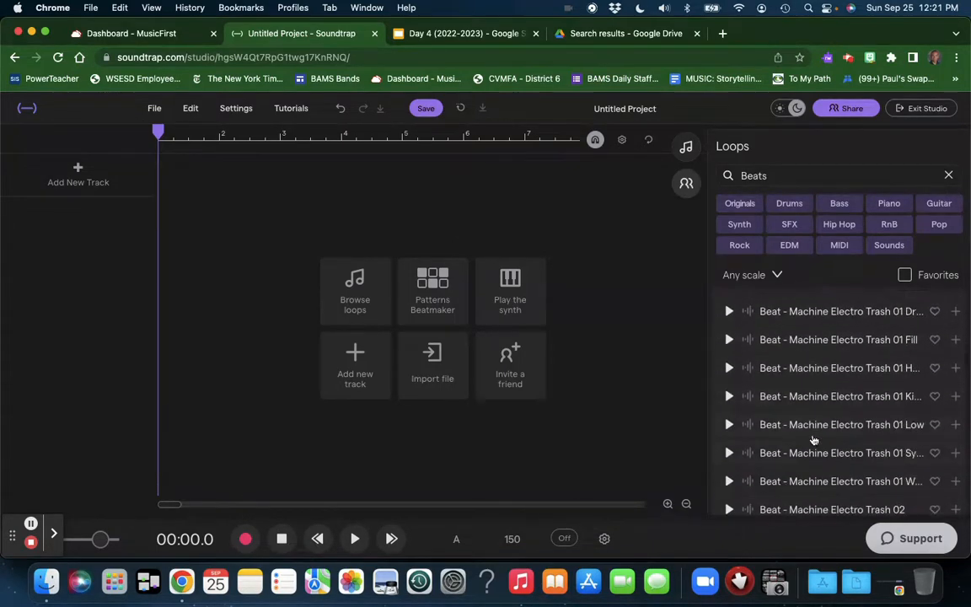
{"action": "scroll", "coordinate": [814, 440], "scroll_direction": "down", "scroll_amount": 5}
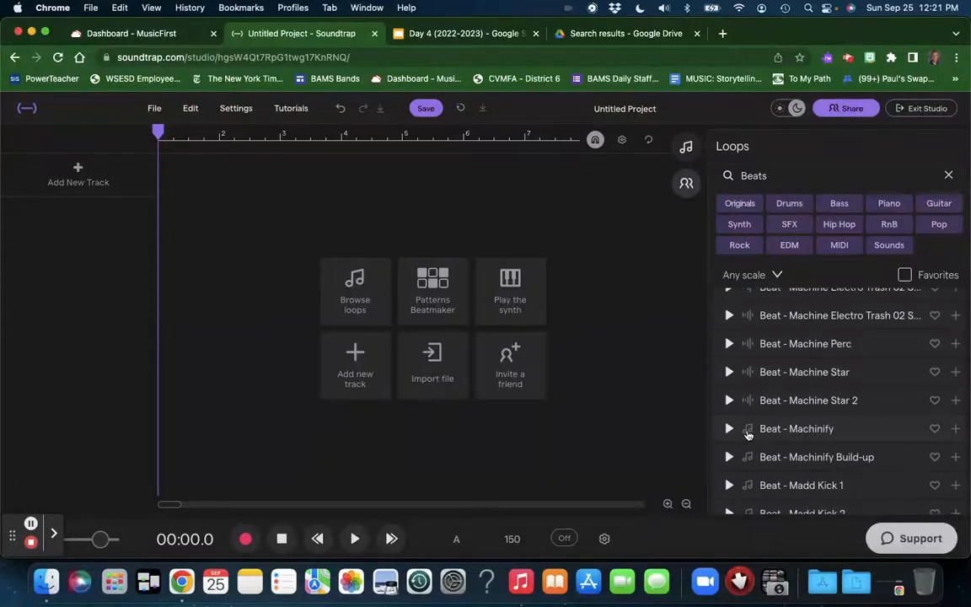
{"action": "left_click", "coordinate": [728, 430]}
{"action": "key", "text": "XF86AudioRaiseVolume"}
{"action": "left_click", "coordinate": [54, 534]}
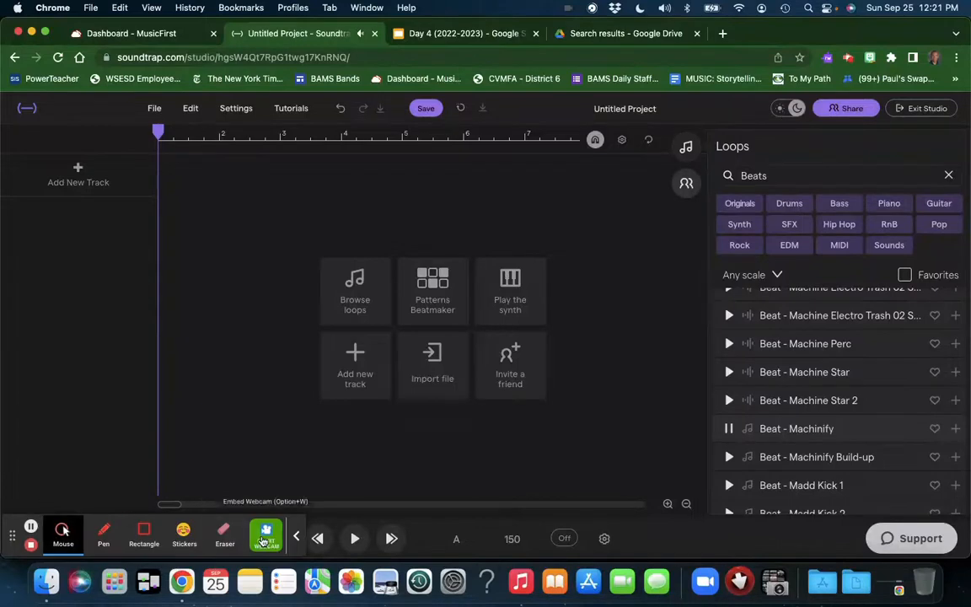
{"action": "left_click", "coordinate": [264, 533]}
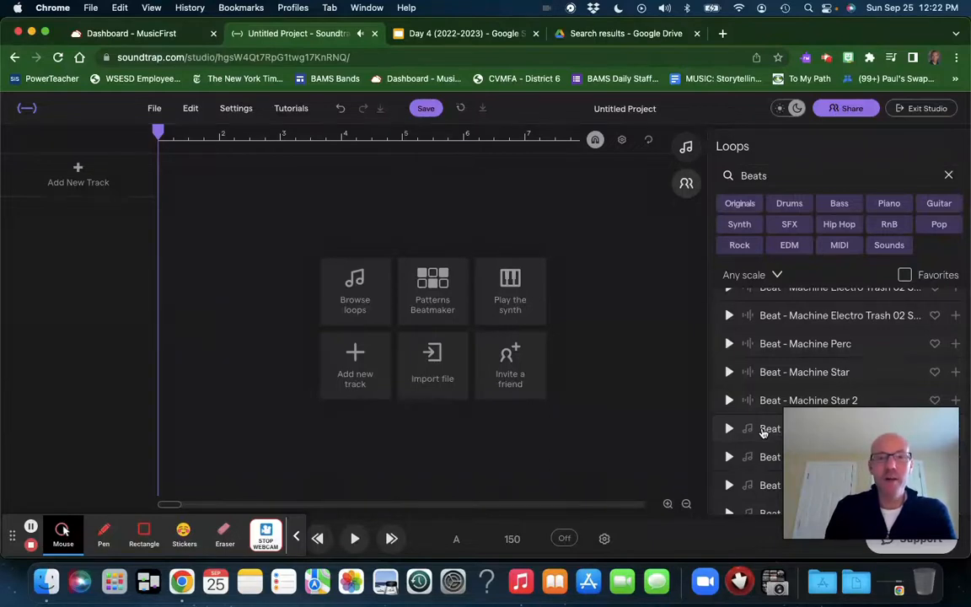
- Try adding the Beat - Machinify loop as a new track, stop playback and undo the addition
{"action": "left_click", "coordinate": [763, 431]}
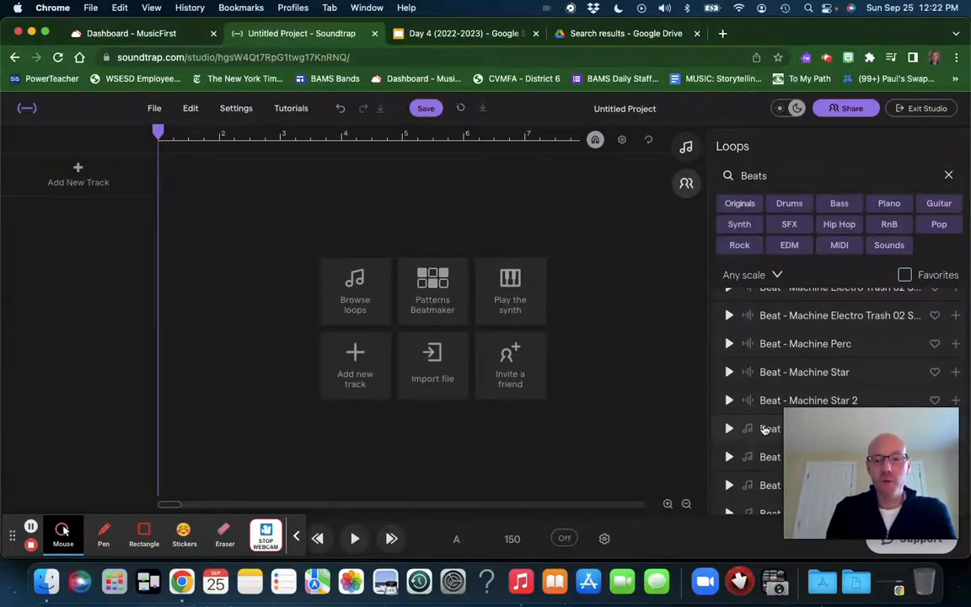
{"action": "double_click", "coordinate": [763, 430]}
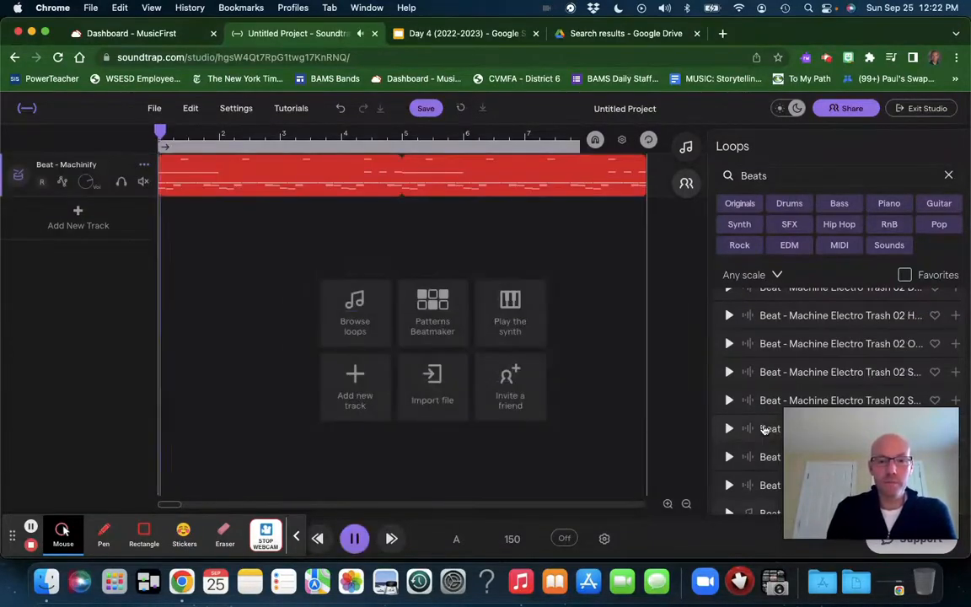
{"action": "key", "text": "space"}
{"action": "key", "text": "super+z"}
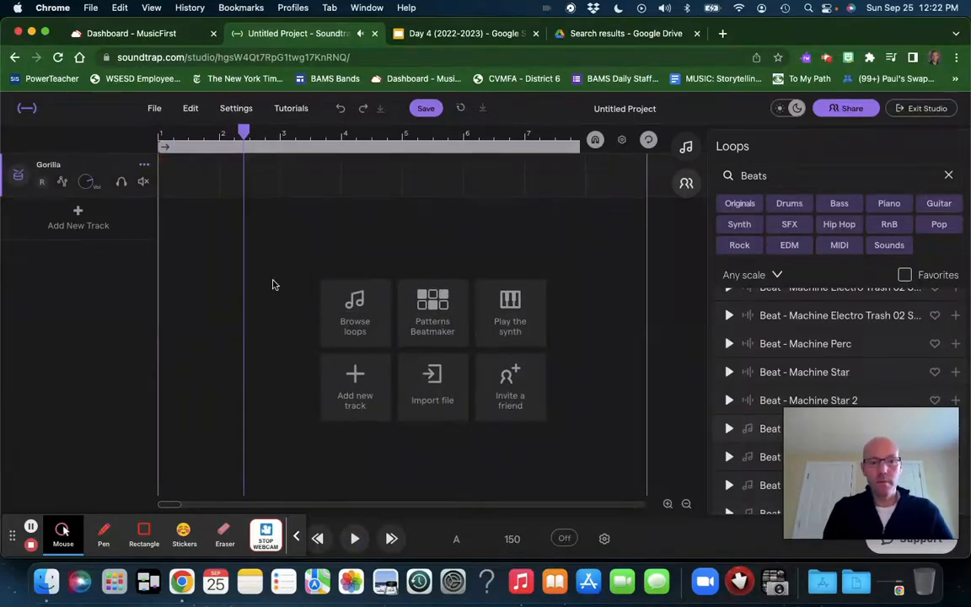
{"action": "key", "text": "super+z"}
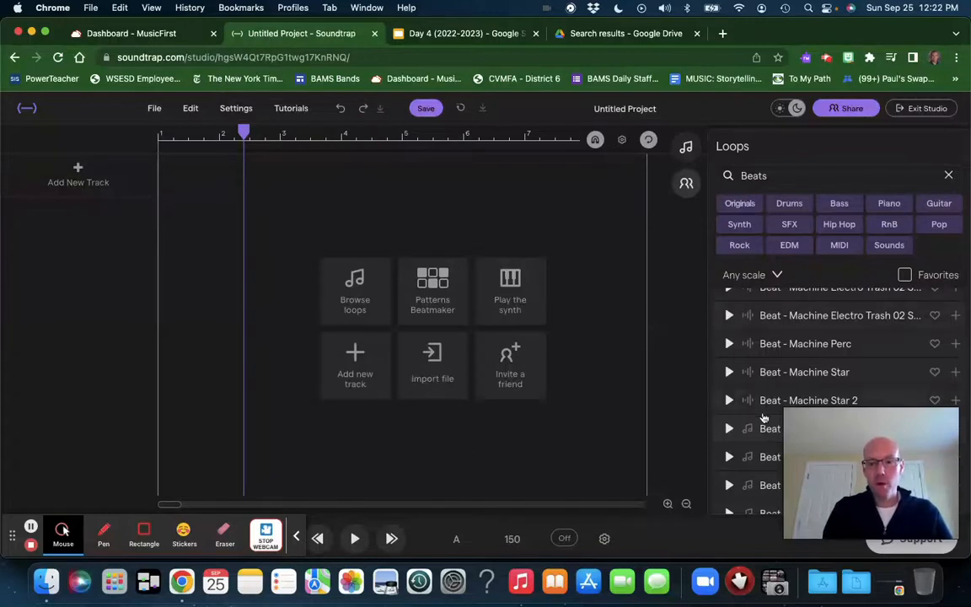
- Place the Beat - Machinify loop on a new track starting at measure 1, stop playback and hide the loop library
{"action": "left_click_drag", "start_coordinate": [769, 432], "coordinate": [166, 185]}
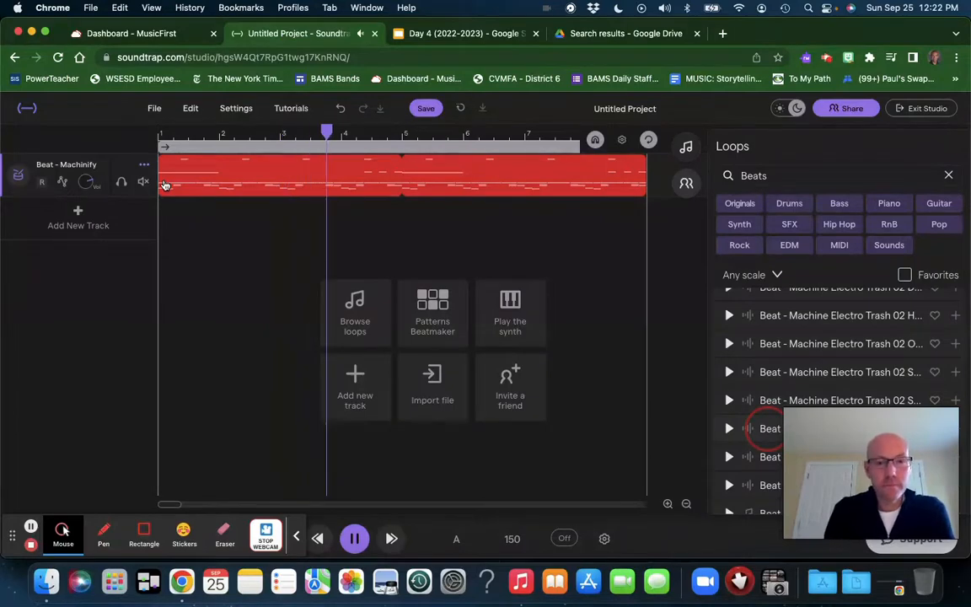
{"action": "left_click", "coordinate": [364, 437]}
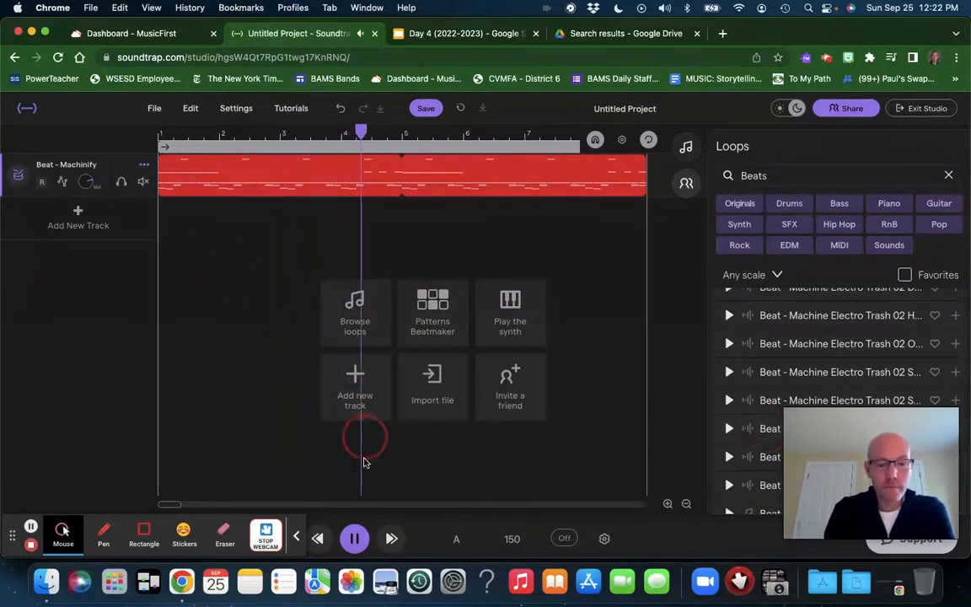
{"action": "left_click", "coordinate": [354, 538]}
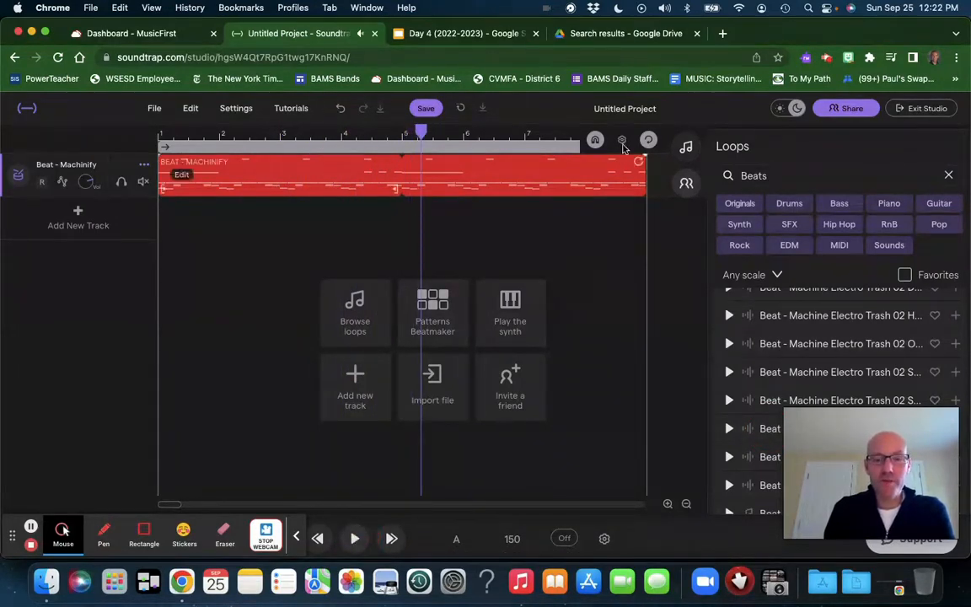
{"action": "left_click", "coordinate": [687, 149]}
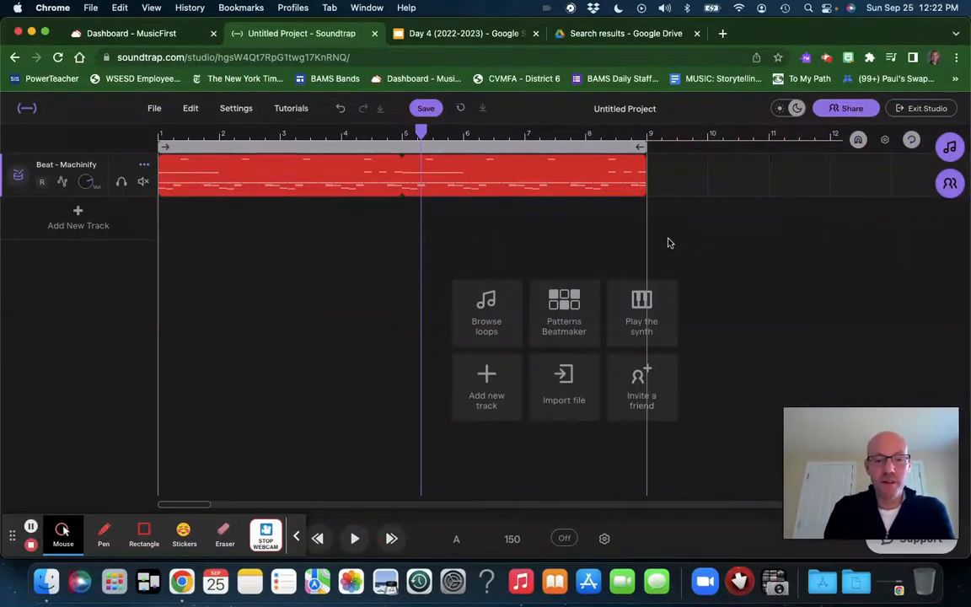
- Return the playhead to the start and play about the first measure of the Beat - Machinify track
{"action": "mouse_move", "coordinate": [277, 189]}
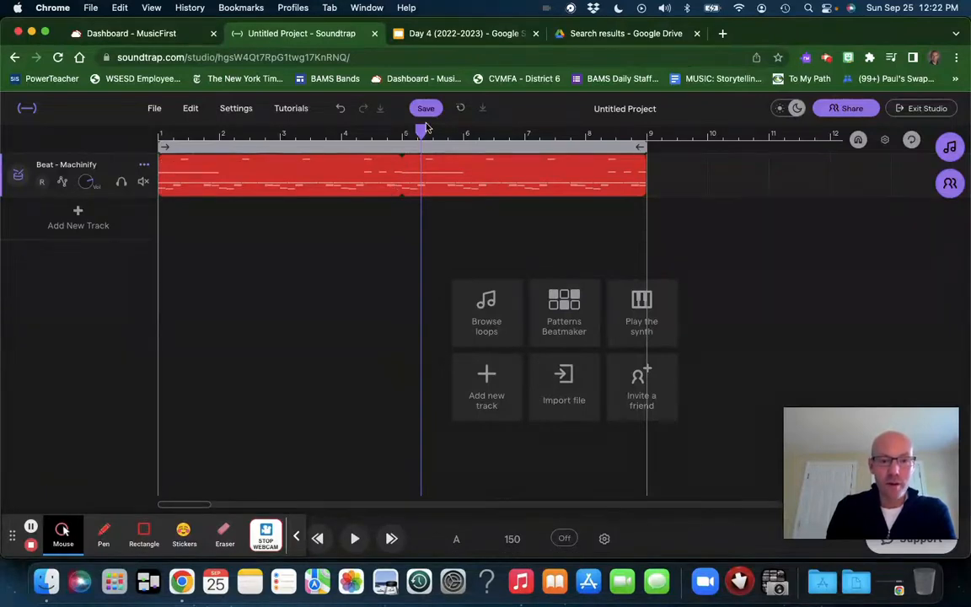
{"action": "left_click", "coordinate": [296, 539]}
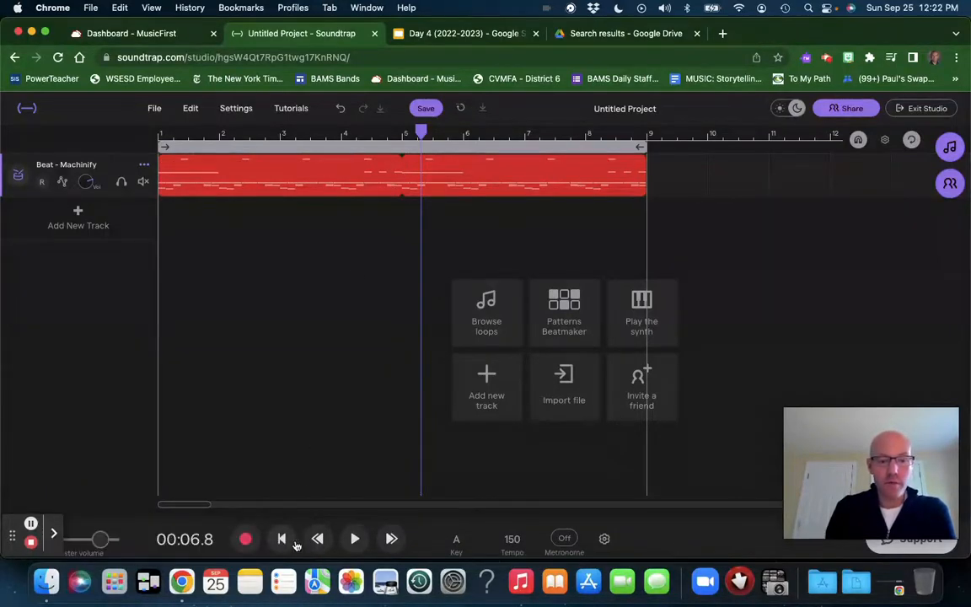
{"action": "left_click", "coordinate": [282, 539]}
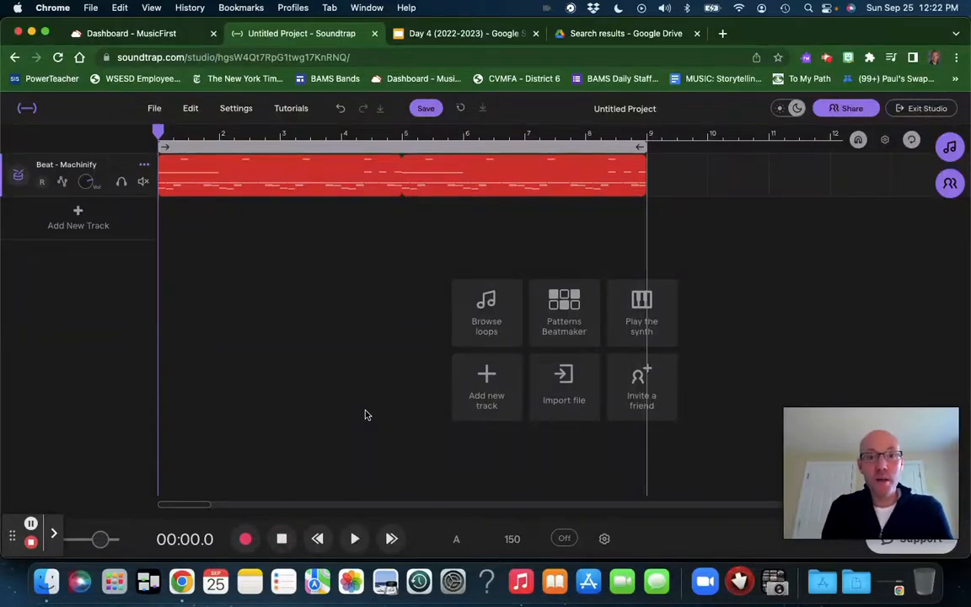
{"action": "key", "text": "space"}
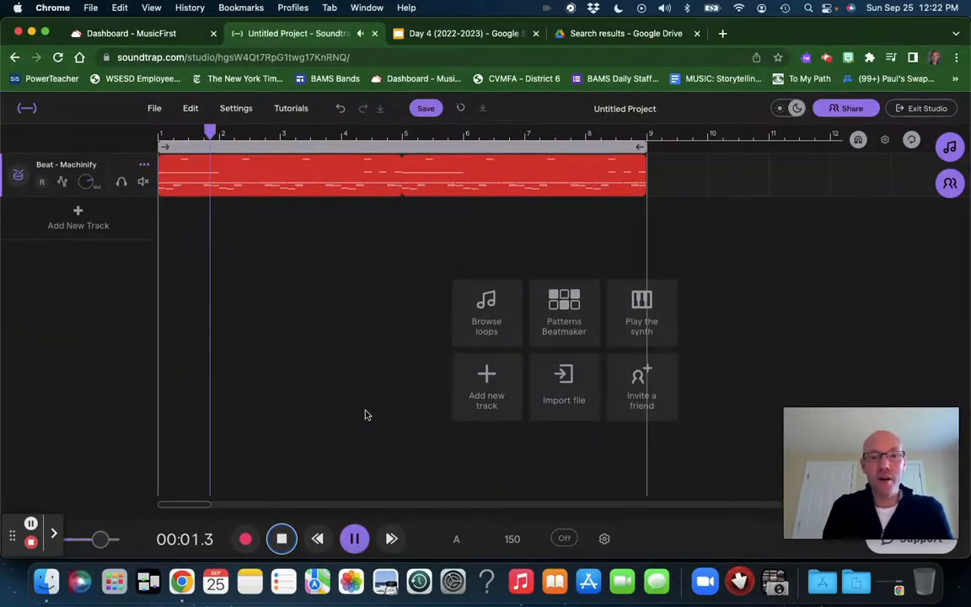
{"action": "key", "text": "space"}
- Reopen the loop library, clear the Beats search and hide the library again
{"action": "left_click", "coordinate": [950, 147]}
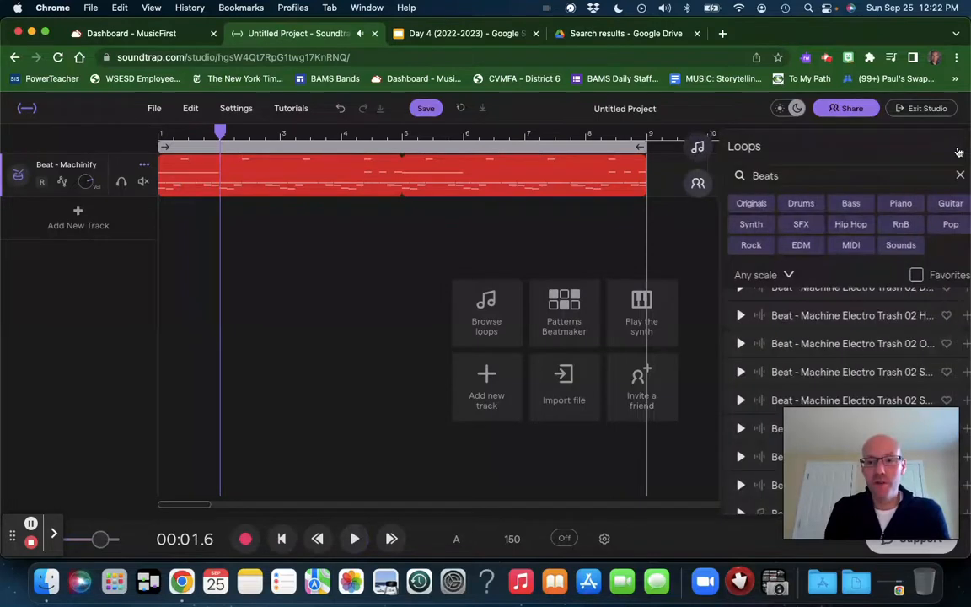
{"action": "left_click", "coordinate": [751, 175]}
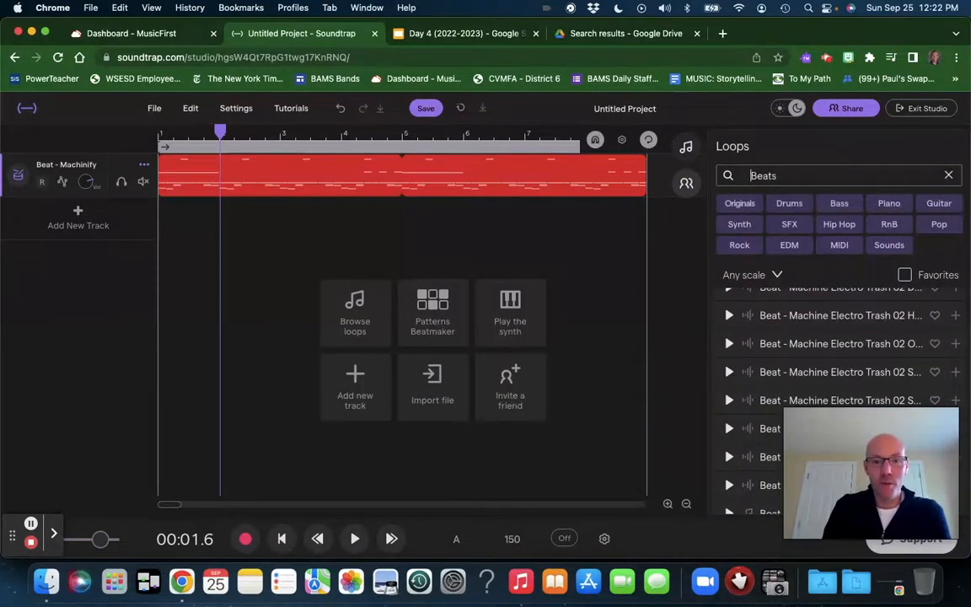
{"action": "left_click", "coordinate": [948, 176]}
{"action": "left_click", "coordinate": [686, 147]}
- Rewind to the beginning and briefly listen to the beat again
{"action": "left_click", "coordinate": [289, 547]}
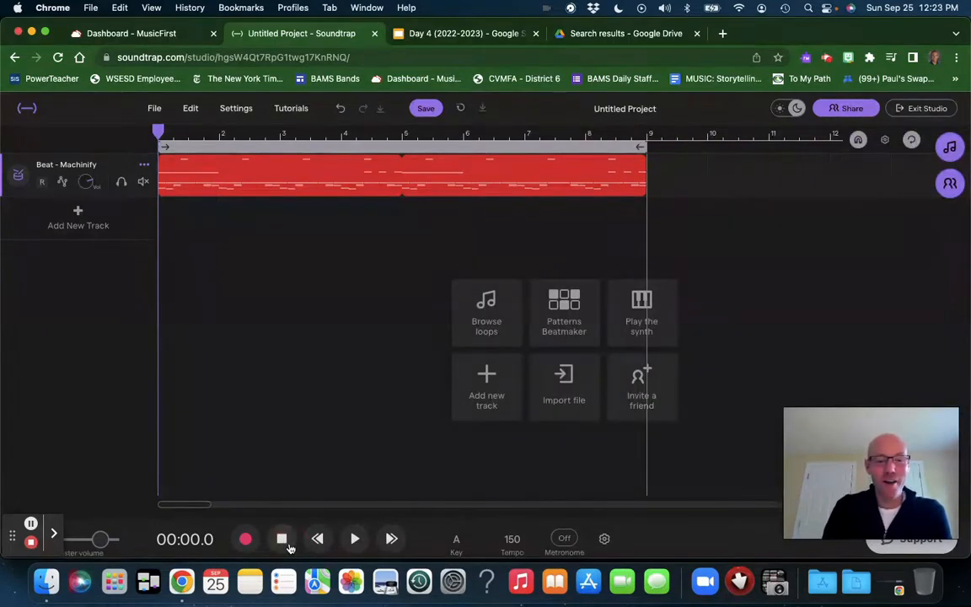
{"action": "key", "text": "space"}
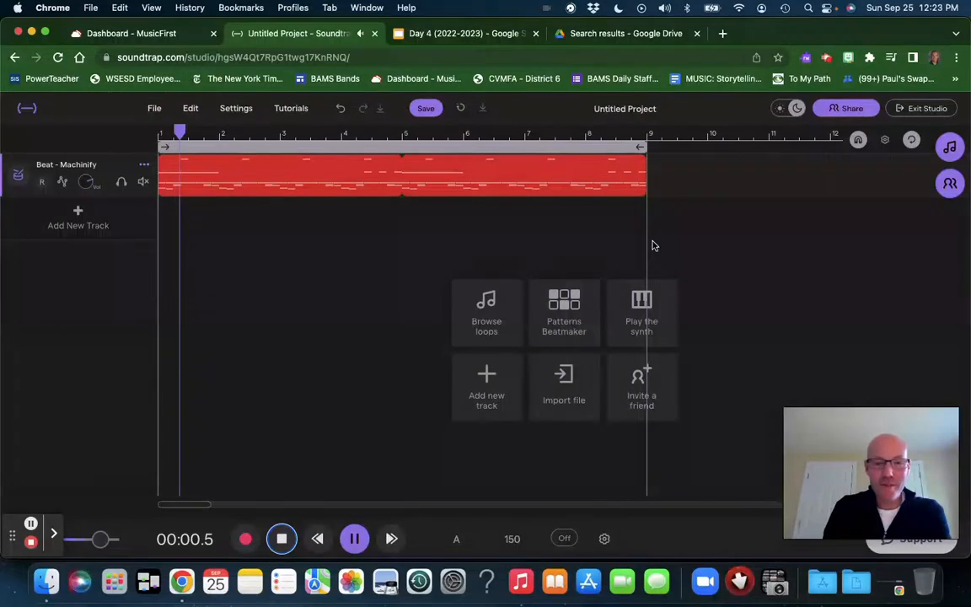
{"action": "key", "text": "space"}
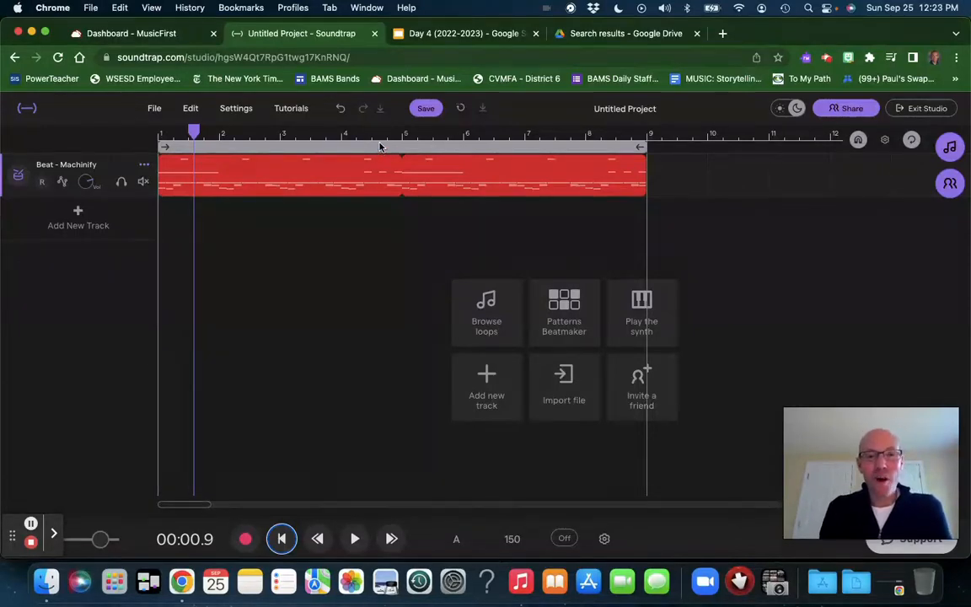
- Turn off cycle playback for the eight-measure region above the Beat - Machinify track
{"action": "left_click", "coordinate": [380, 147]}
{"action": "left_click", "coordinate": [379, 146]}
{"action": "left_click", "coordinate": [379, 147]}
{"action": "left_click", "coordinate": [379, 147]}
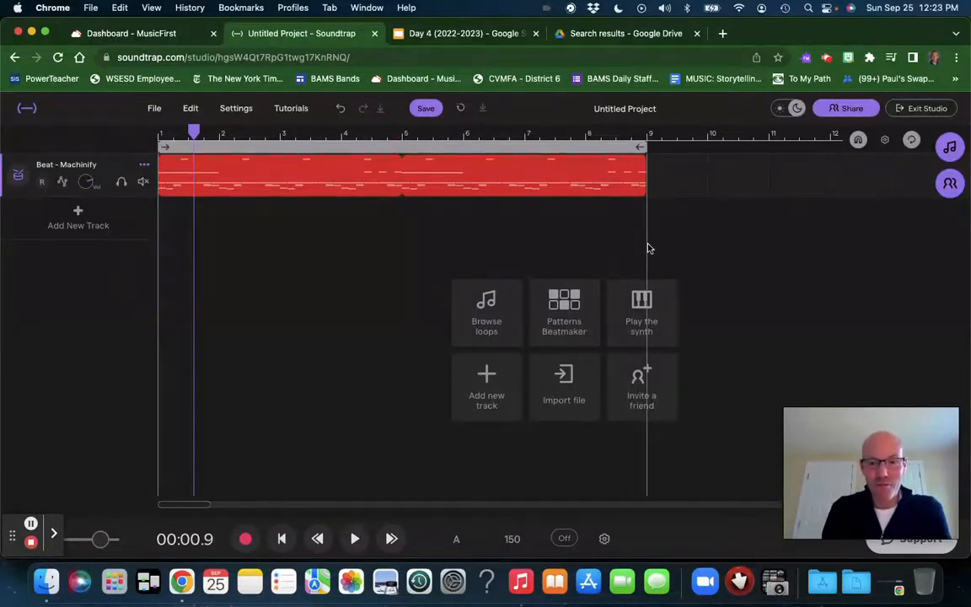
{"action": "mouse_move", "coordinate": [640, 148]}
{"action": "left_mouse_down"}
{"action": "mouse_move", "coordinate": [666, 148]}
{"action": "mouse_move", "coordinate": [594, 148]}
{"action": "mouse_move", "coordinate": [647, 148]}
{"action": "left_mouse_up"}
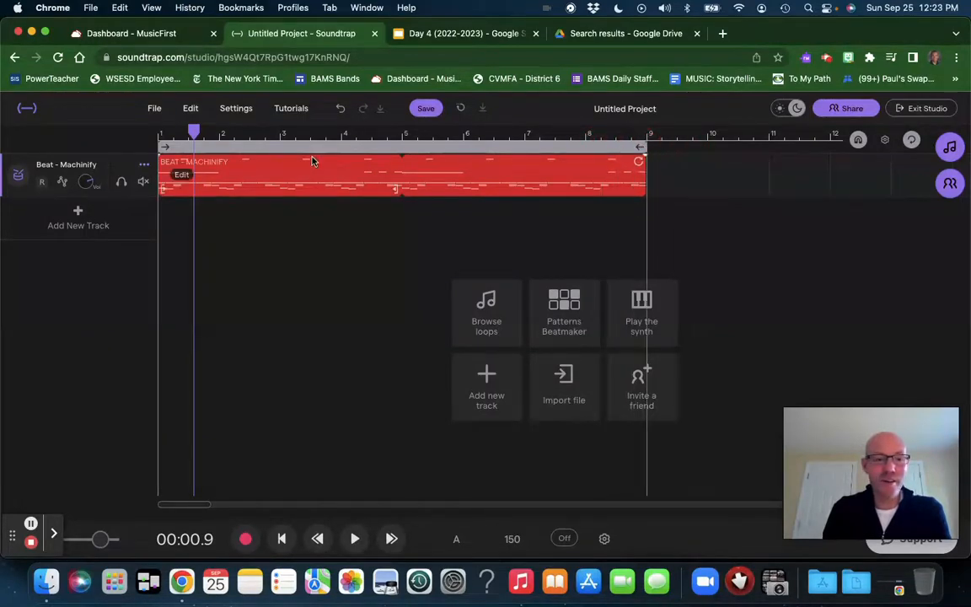
{"action": "left_click", "coordinate": [233, 146]}
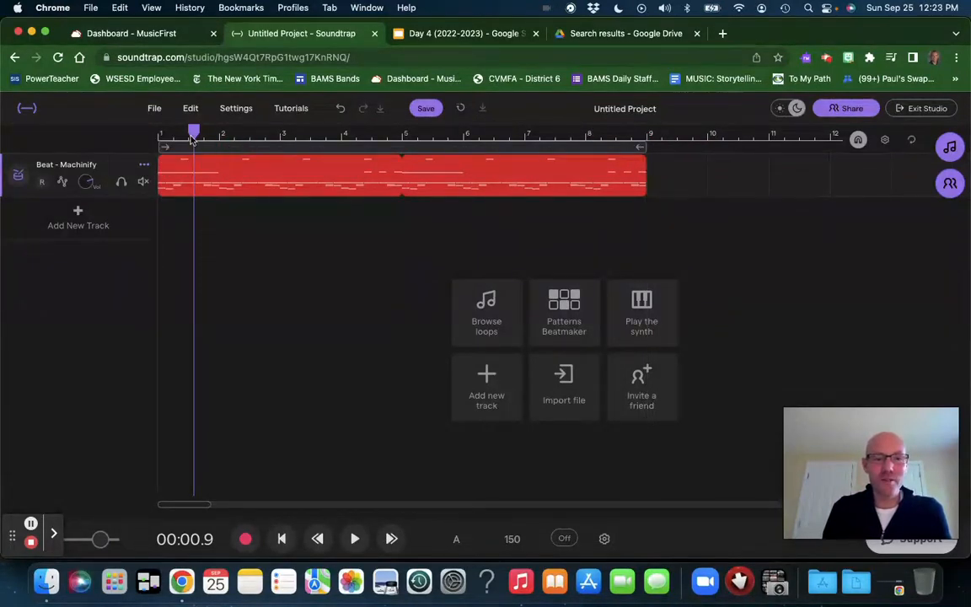
- Play the beat from measure 1 without cycling, stop it and move the playhead back to the start
{"action": "left_click_drag", "start_coordinate": [193, 135], "coordinate": [157, 132]}
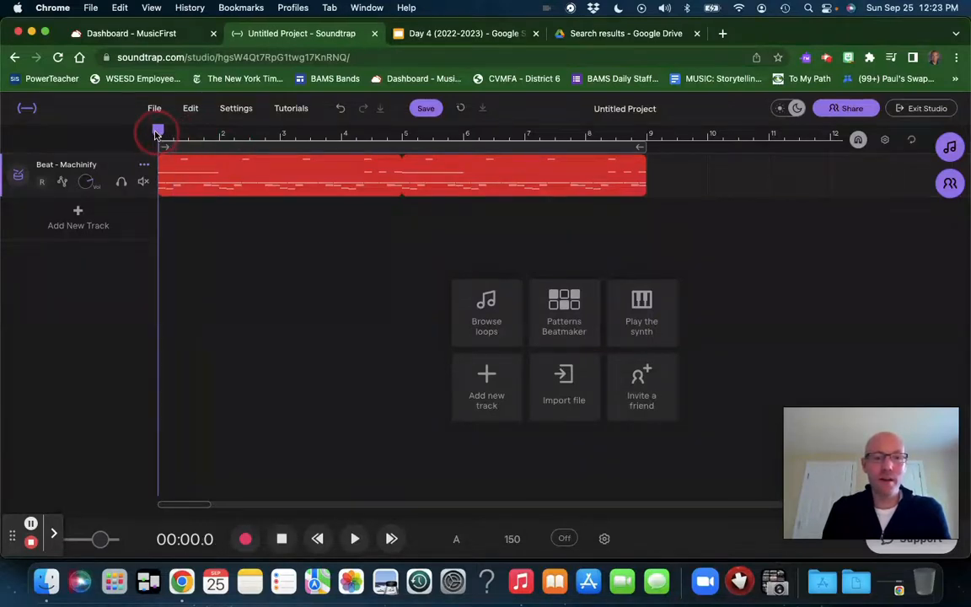
{"action": "key", "text": "space"}
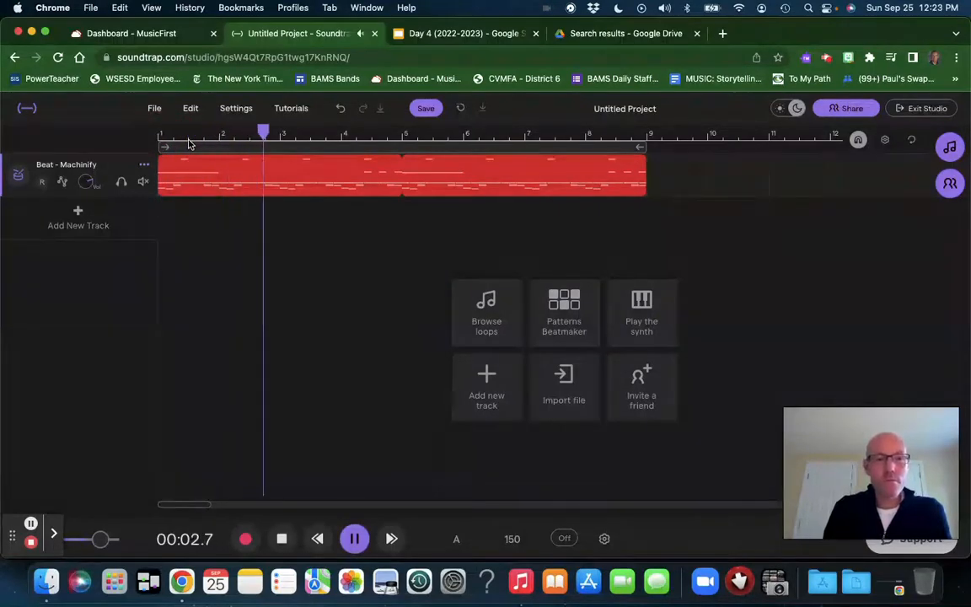
{"action": "key", "text": "space"}
{"action": "left_click_drag", "start_coordinate": [272, 133], "coordinate": [157, 132]}
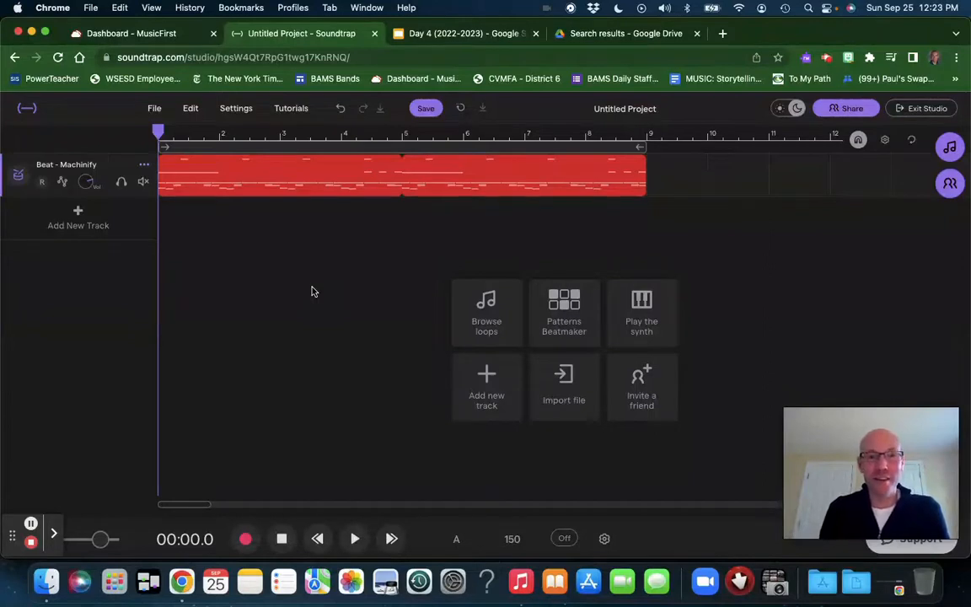
- Rename the untitled project as Soundtrap Project #1 and save it
{"action": "mouse_move", "coordinate": [244, 201]}
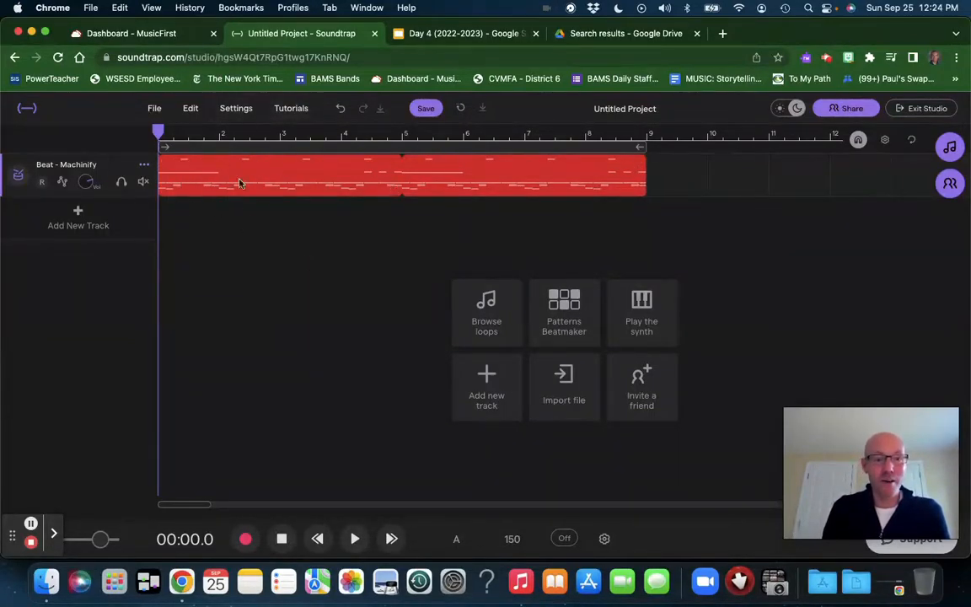
{"action": "mouse_move", "coordinate": [618, 115]}
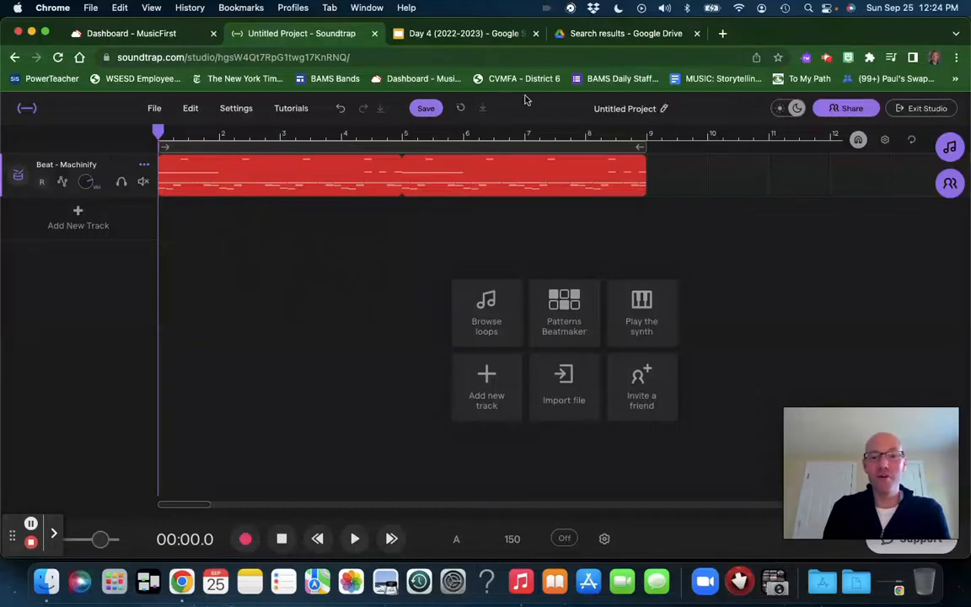
{"action": "left_click", "coordinate": [624, 112]}
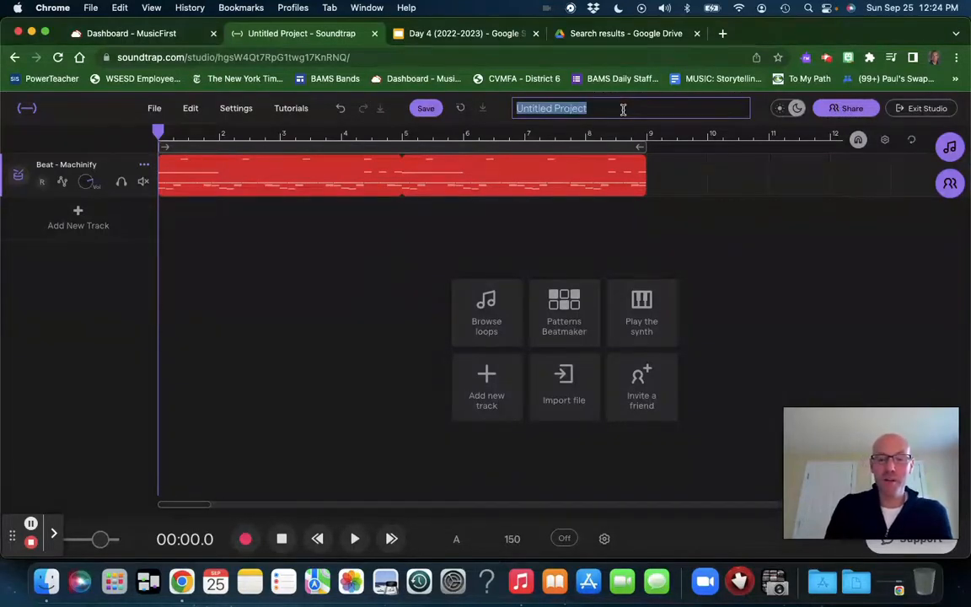
{"action": "key", "text": "BackSpace"}
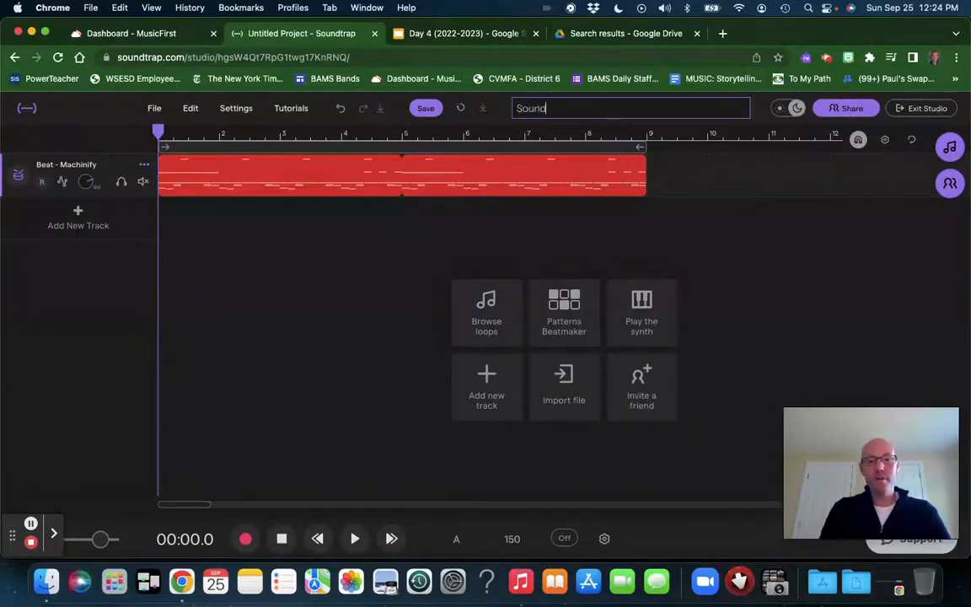
{"action": "type", "text": "Soundtrap Project #1"}
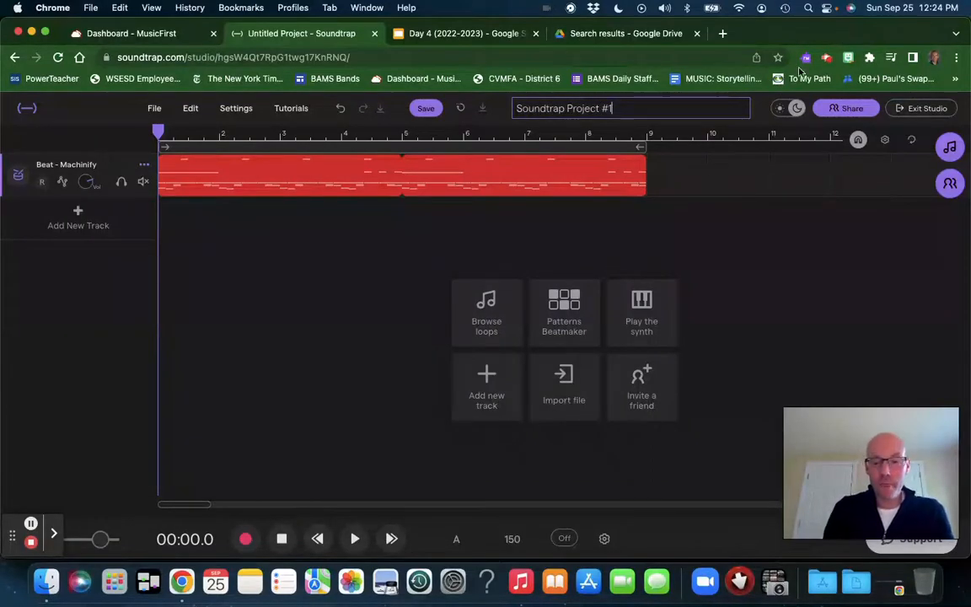
{"action": "key", "text": "Return"}
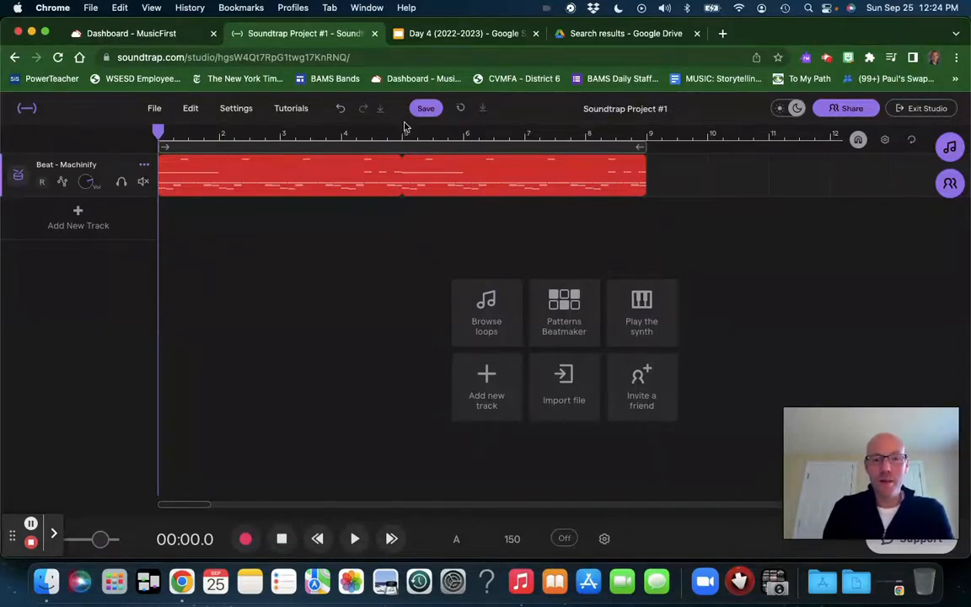
{"action": "left_click", "coordinate": [426, 110]}
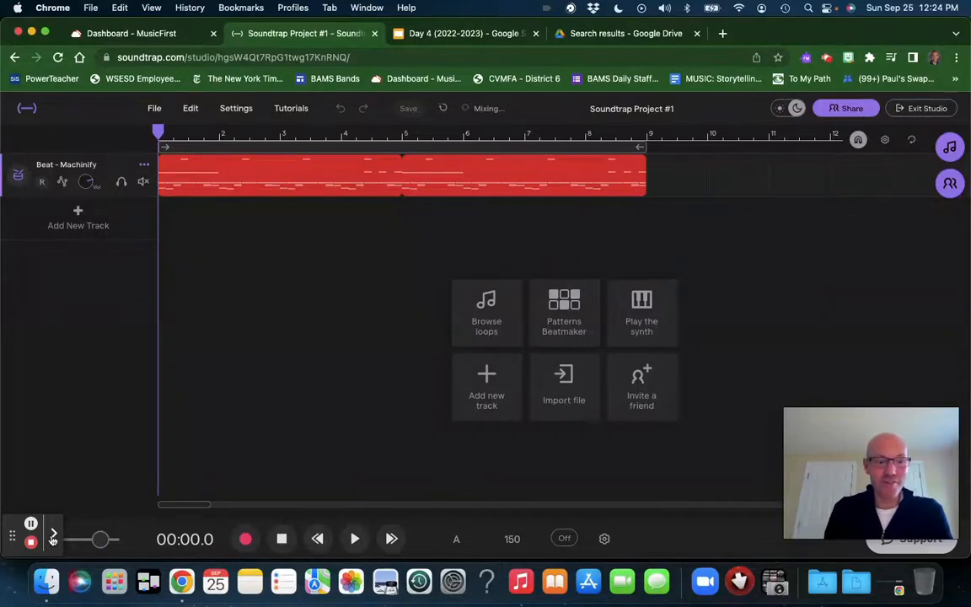
- Briefly play the beat, check the Soundtrap Project #1 requirements in Google Slides, and return to the studio with the playhead at the start
{"action": "left_click", "coordinate": [355, 539]}
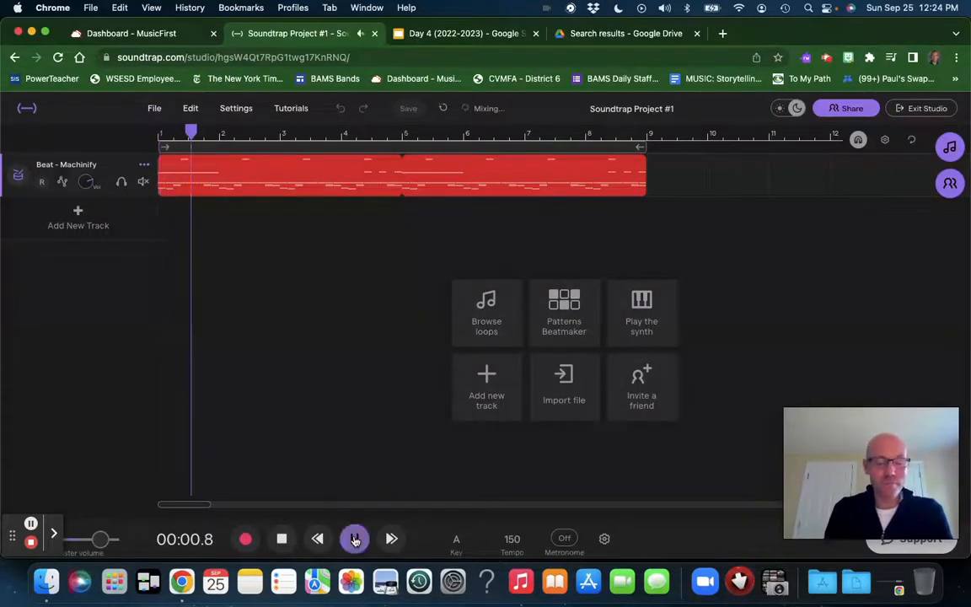
{"action": "left_click", "coordinate": [355, 539]}
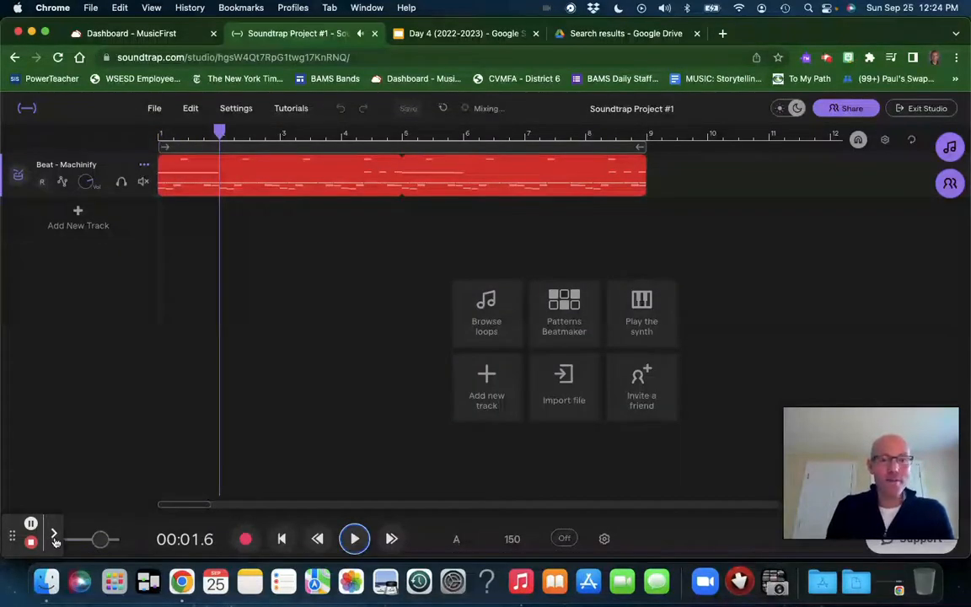
{"action": "left_click", "coordinate": [417, 34]}
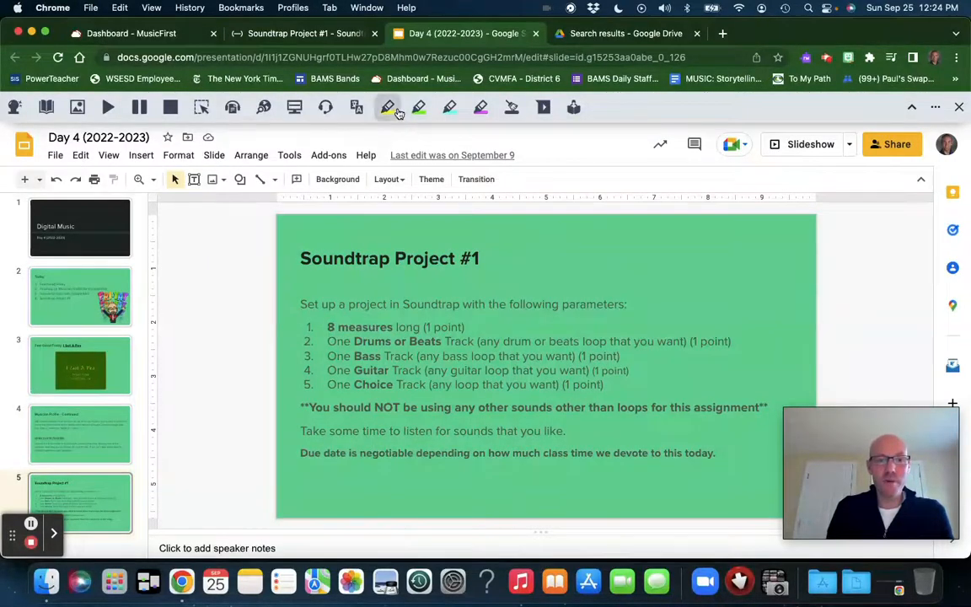
{"action": "left_click", "coordinate": [291, 34]}
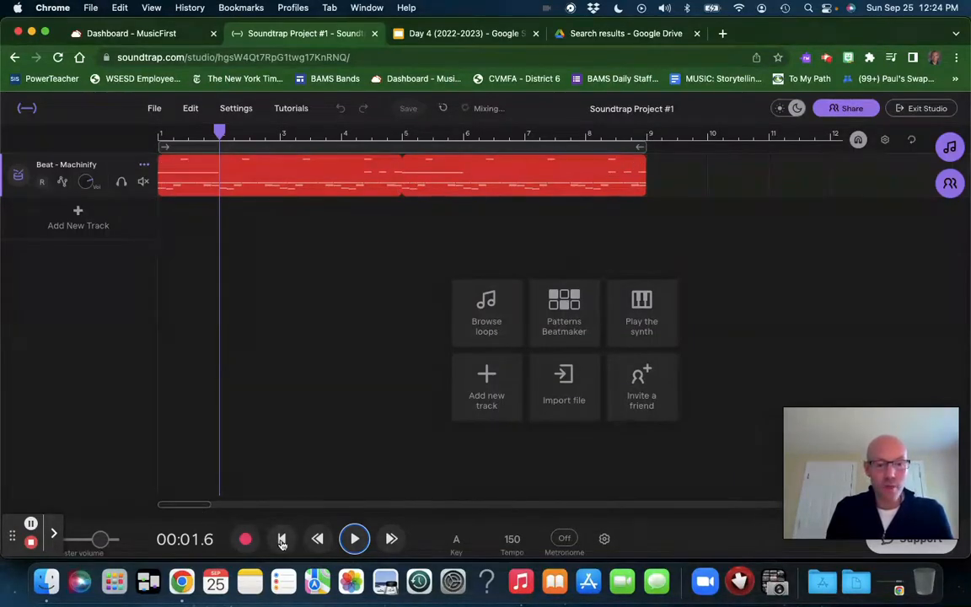
{"action": "left_click", "coordinate": [283, 541]}
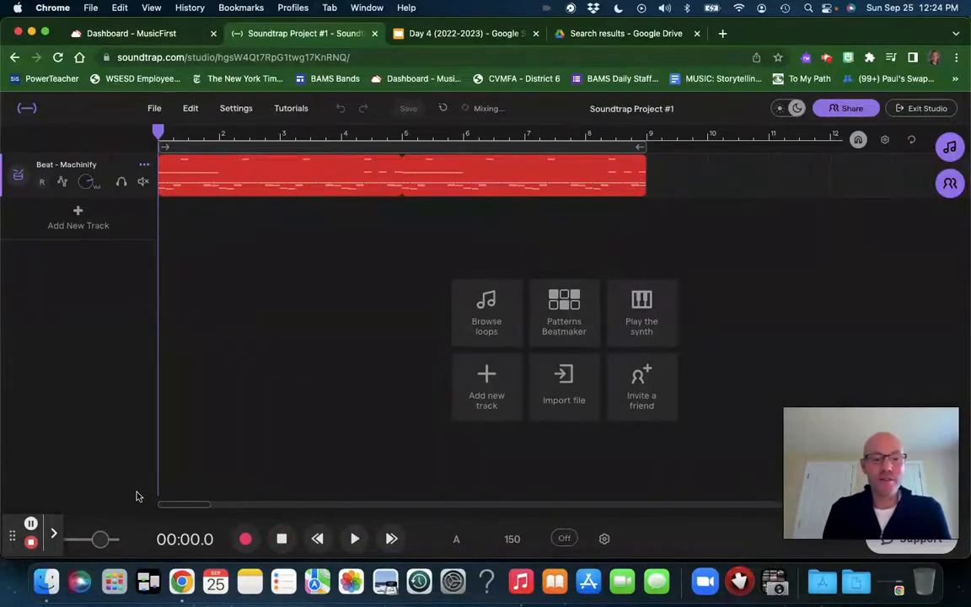
- Zoom the timeline out until more than 50 measures fit in view
{"action": "left_click", "coordinate": [54, 533]}
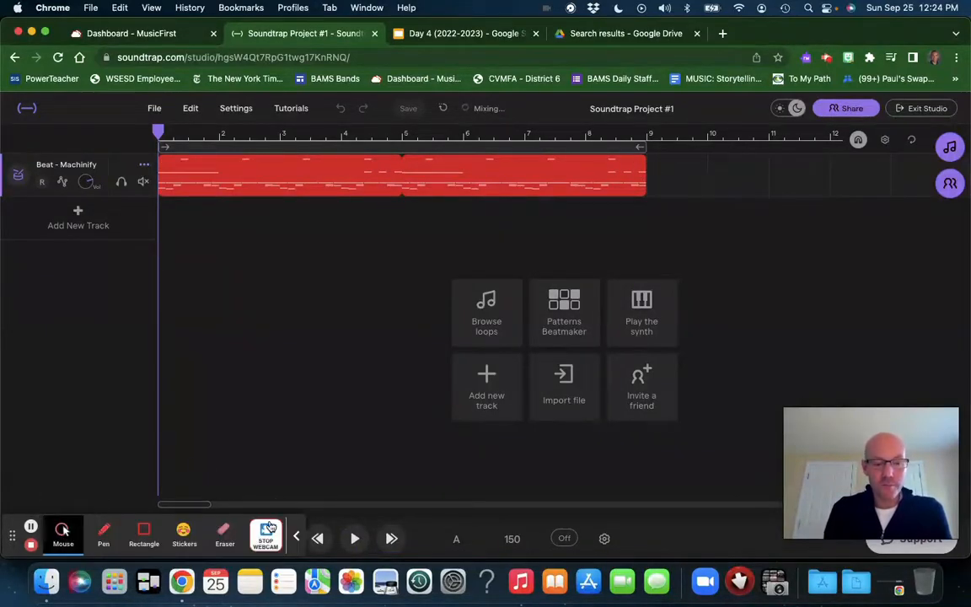
{"action": "left_click", "coordinate": [267, 532]}
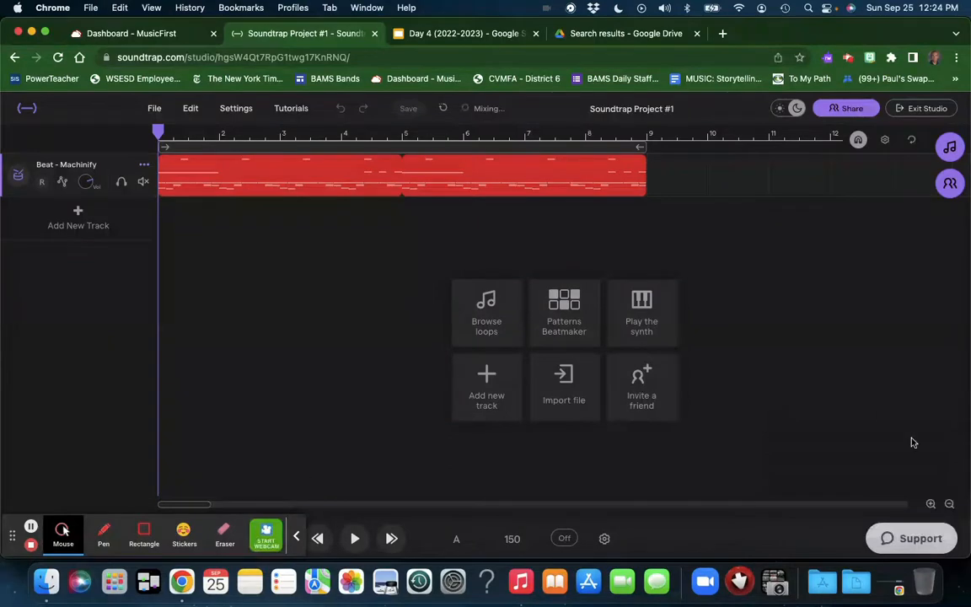
{"action": "left_click", "coordinate": [931, 504]}
{"action": "scroll", "coordinate": [854, 457], "scroll_direction": "down", "scroll_amount": 5}
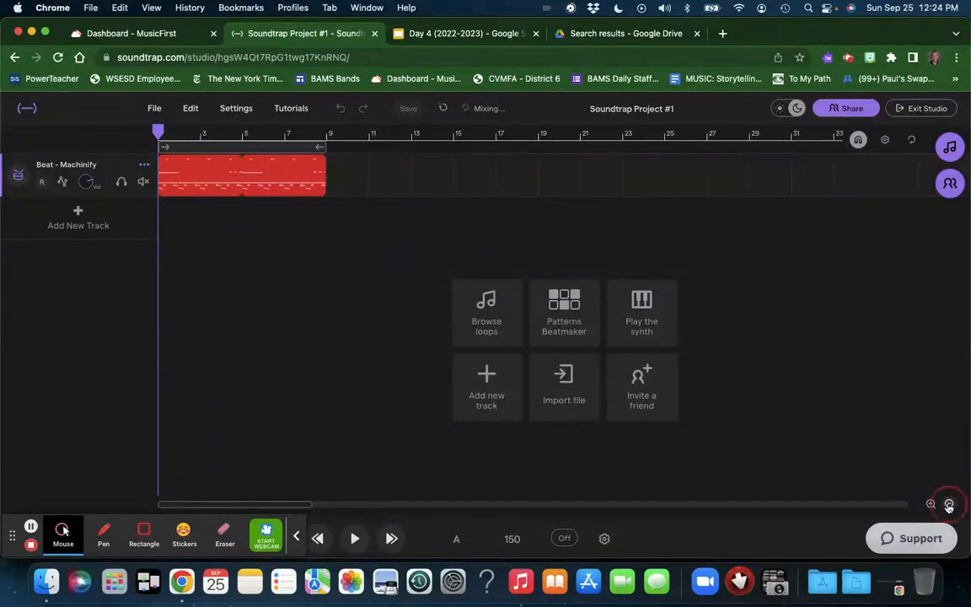
{"action": "scroll", "coordinate": [856, 455], "scroll_direction": "down", "scroll_amount": 2}
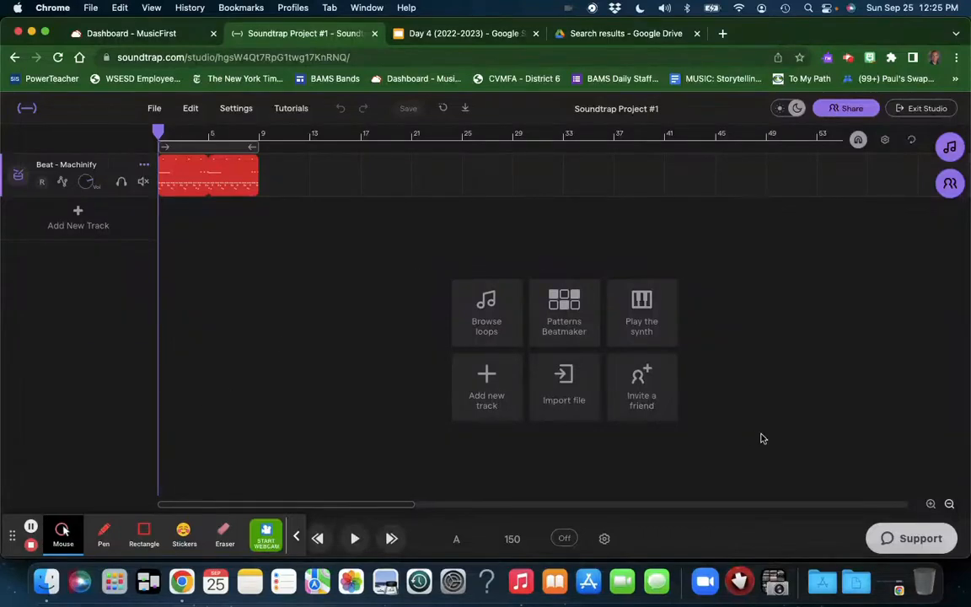
- Zoom the timeline in to the individual beats of measure 1 and scroll along the region and back to its start
{"action": "left_click", "coordinate": [932, 505]}
{"action": "left_click", "coordinate": [931, 505]}
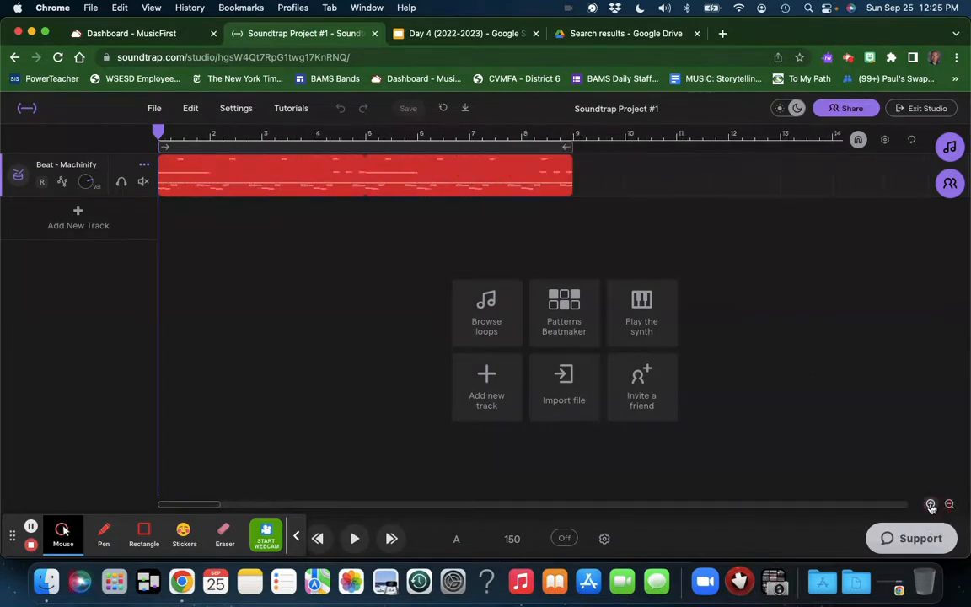
{"action": "left_click", "coordinate": [931, 505]}
{"action": "left_click", "coordinate": [931, 505]}
{"action": "left_click", "coordinate": [932, 505]}
{"action": "left_click", "coordinate": [932, 505]}
{"action": "left_click", "coordinate": [932, 505]}
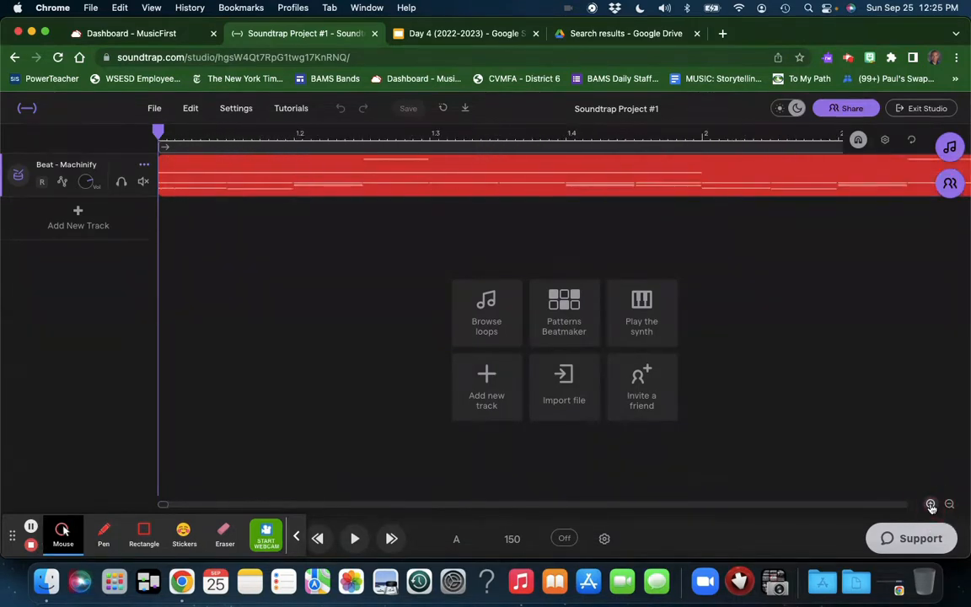
{"action": "scroll", "coordinate": [567, 192], "scroll_direction": "right", "scroll_amount": 3}
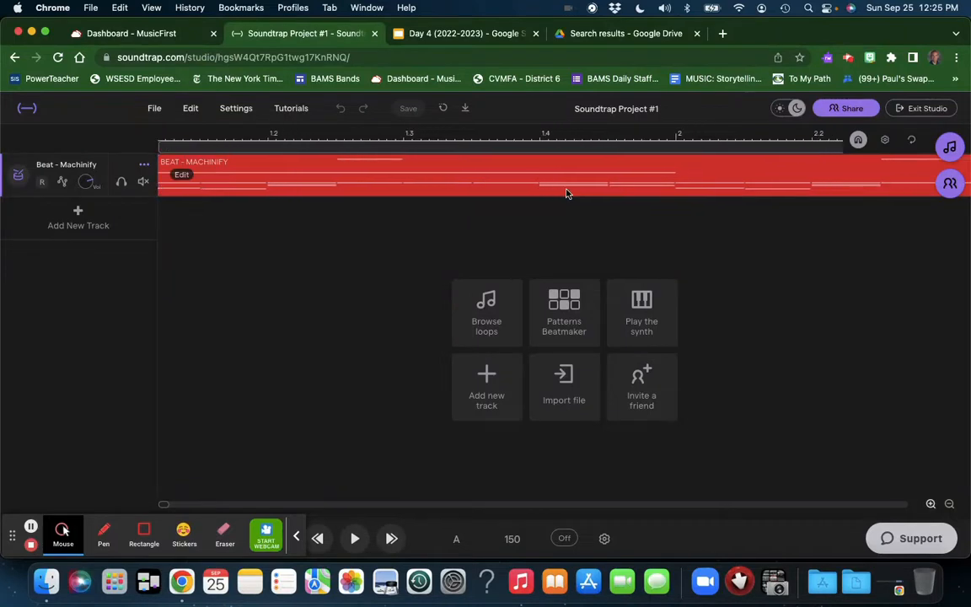
{"action": "scroll", "coordinate": [568, 192], "scroll_direction": "left", "scroll_amount": 2}
{"action": "scroll", "coordinate": [567, 192], "scroll_direction": "left", "scroll_amount": 3}
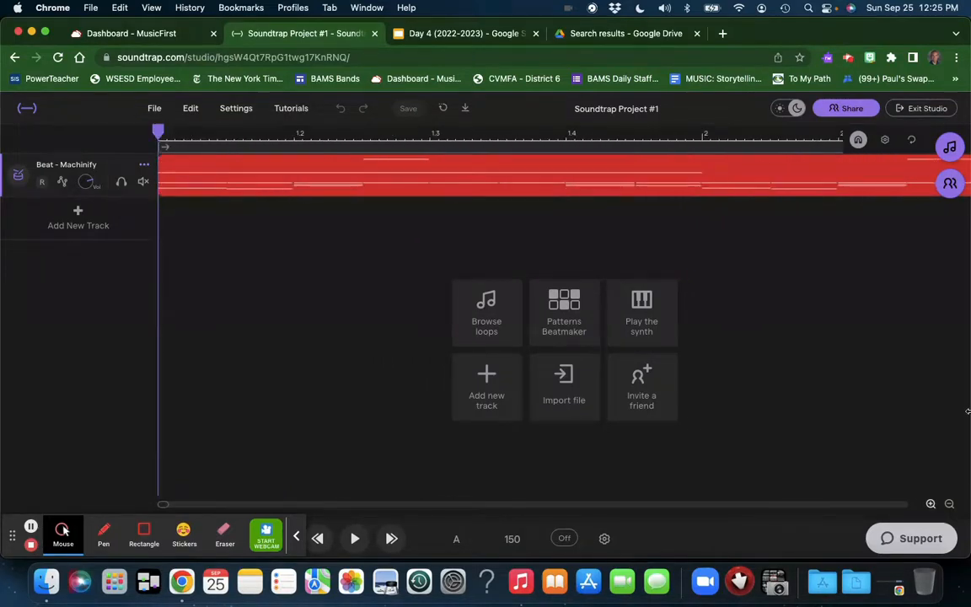
- Zoom the timeline back out until the whole eight-measure beat region fits in view
{"action": "left_click", "coordinate": [950, 504]}
{"action": "left_click", "coordinate": [949, 504]}
{"action": "left_click", "coordinate": [949, 504]}
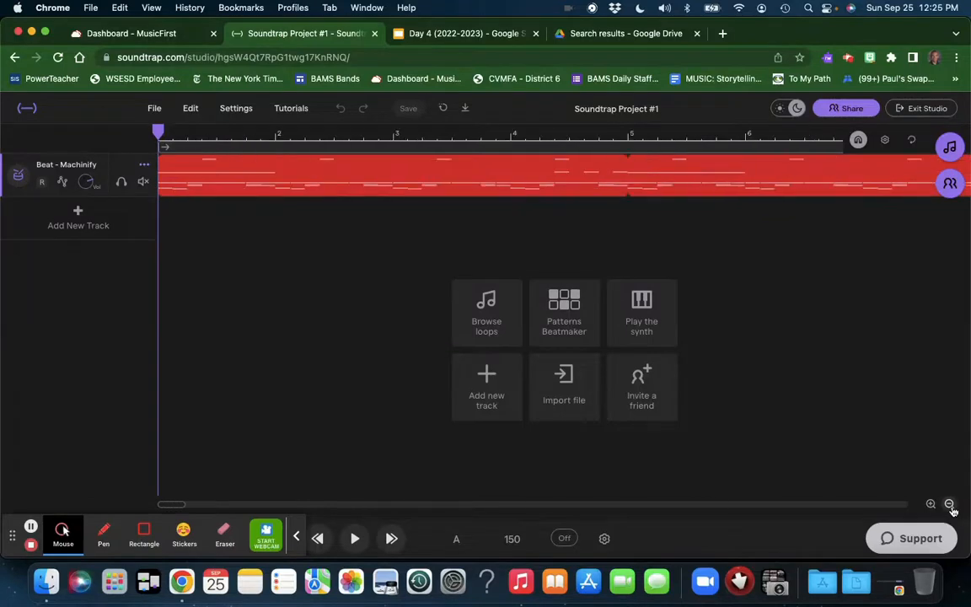
{"action": "left_click", "coordinate": [950, 504]}
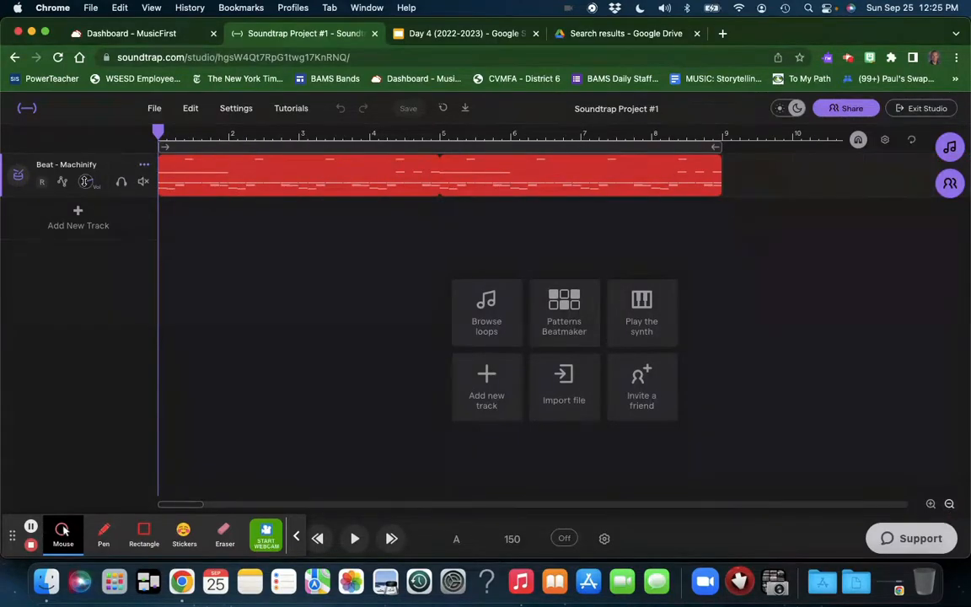
{"action": "left_click", "coordinate": [266, 535]}
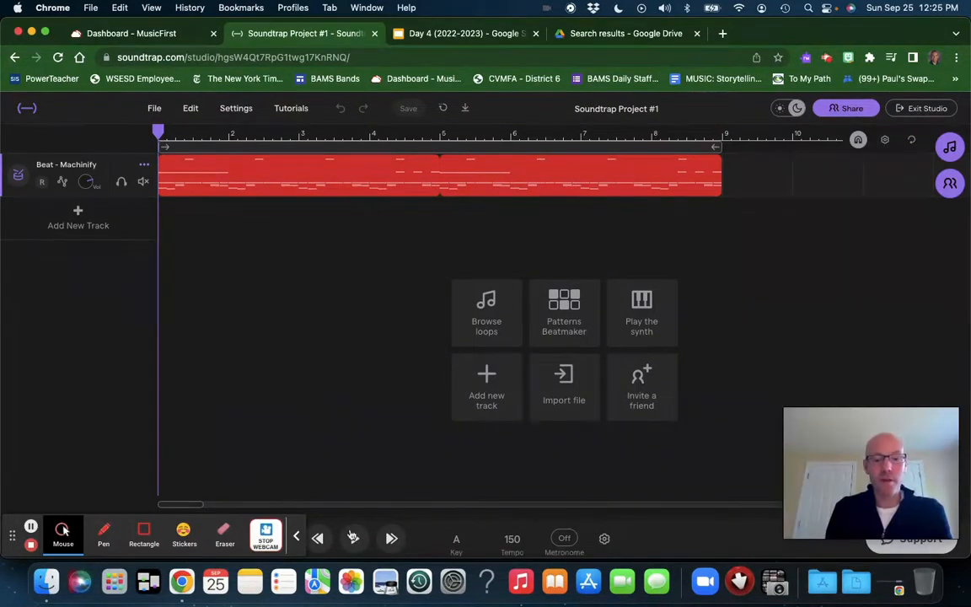
- Listen to the opening measures of the beat again, recheck the track requirements on the Google Slides assignment, and stop playback in the studio
{"action": "left_click", "coordinate": [353, 537]}
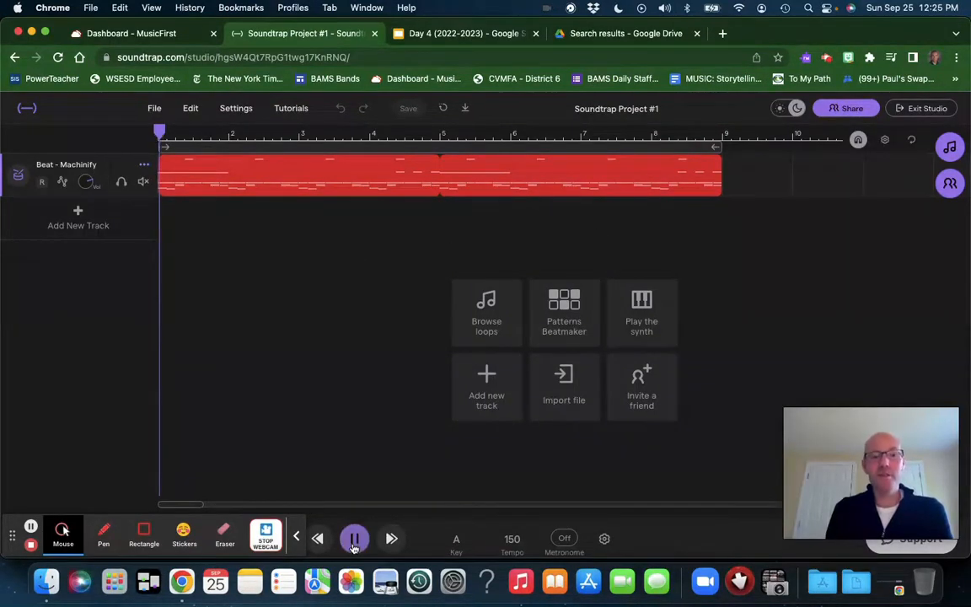
{"action": "left_click", "coordinate": [296, 537]}
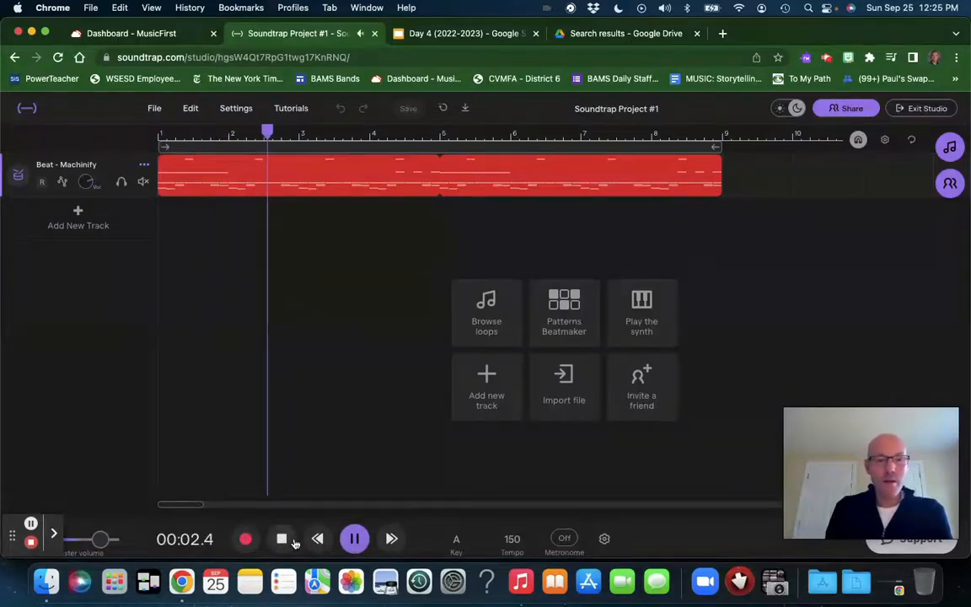
{"action": "left_click", "coordinate": [354, 538]}
{"action": "left_click", "coordinate": [455, 33]}
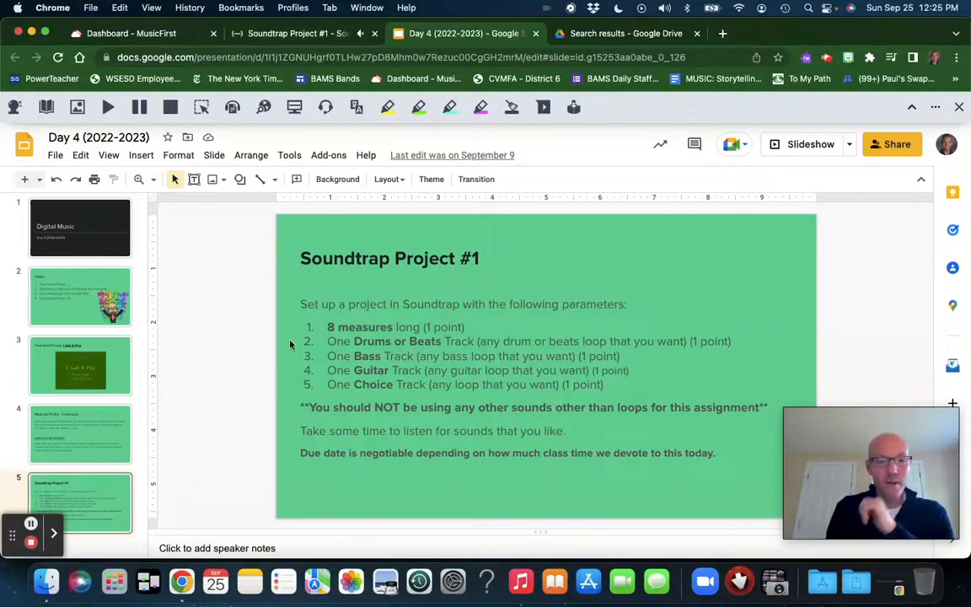
{"action": "left_click", "coordinate": [298, 34]}
{"action": "left_click", "coordinate": [283, 546]}
{"action": "key", "text": "space"}
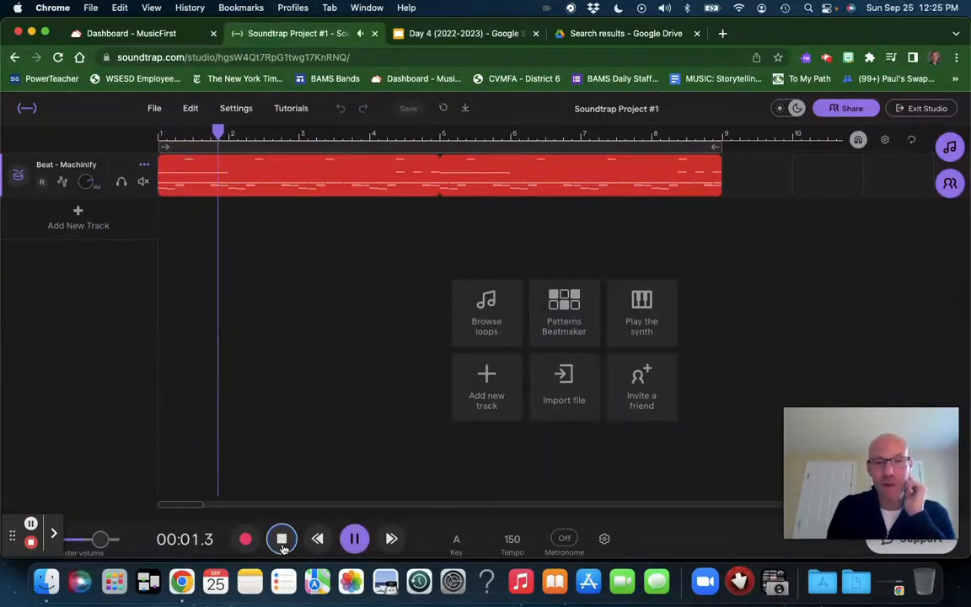
{"action": "left_click", "coordinate": [282, 543]}
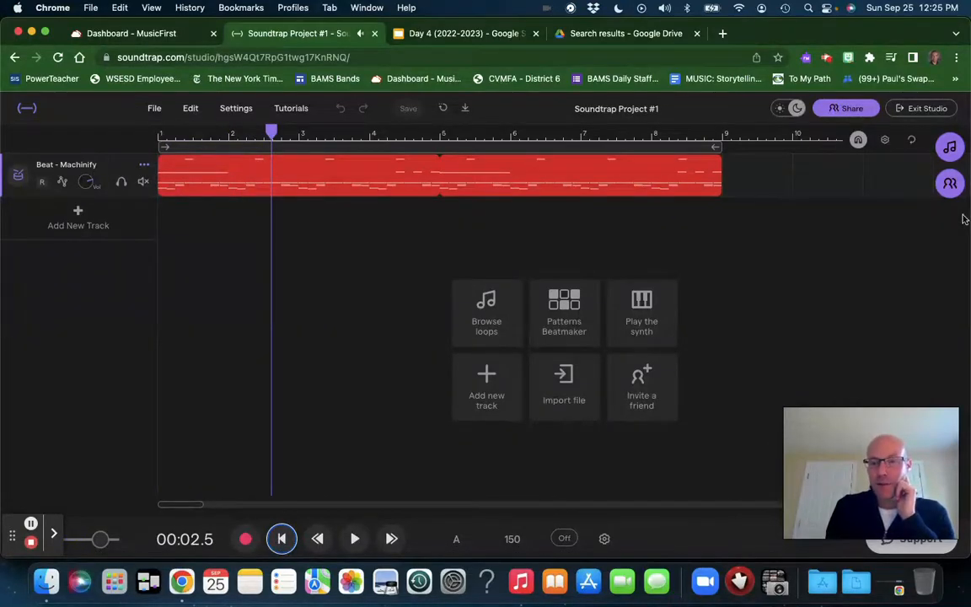
- Filter the loop library by Bass, rewind the project to the start and browse the bass loops, previewing Dark Chi - Synth Bass 04
{"action": "left_click", "coordinate": [953, 147]}
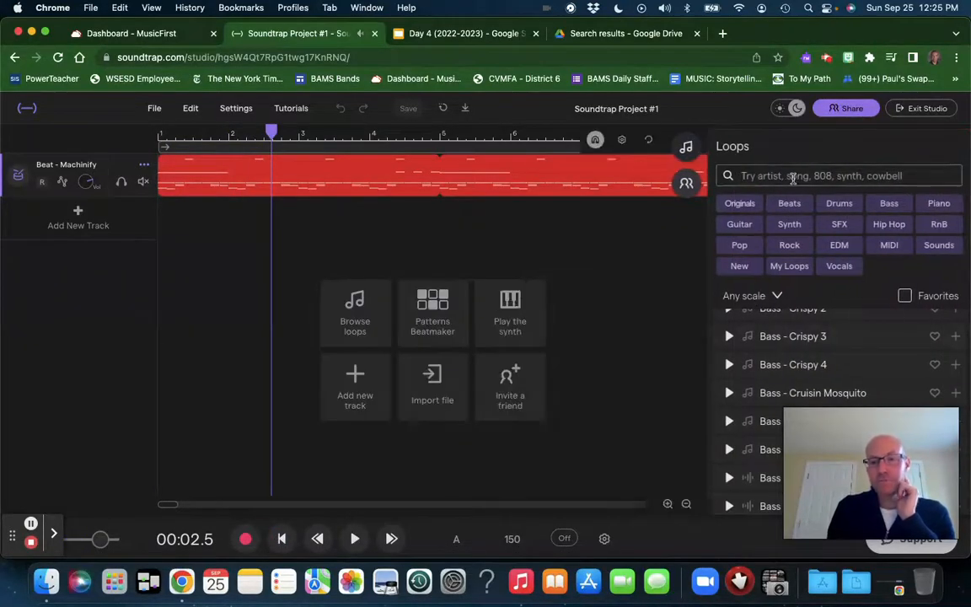
{"action": "left_click", "coordinate": [890, 204]}
{"action": "scroll", "coordinate": [779, 354], "scroll_direction": "up", "scroll_amount": 5}
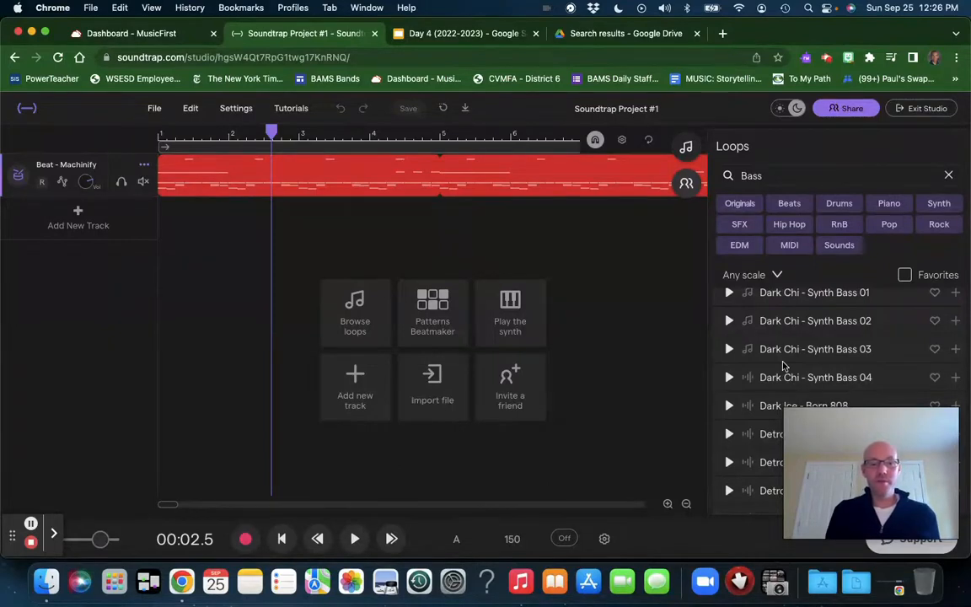
{"action": "left_click", "coordinate": [283, 540]}
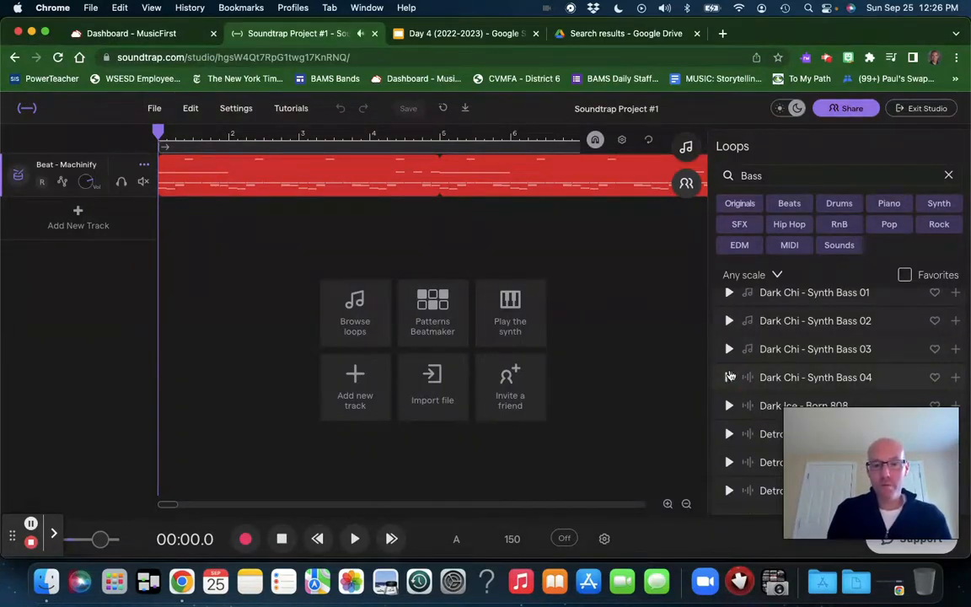
{"action": "scroll", "coordinate": [730, 351], "scroll_direction": "up", "scroll_amount": 10}
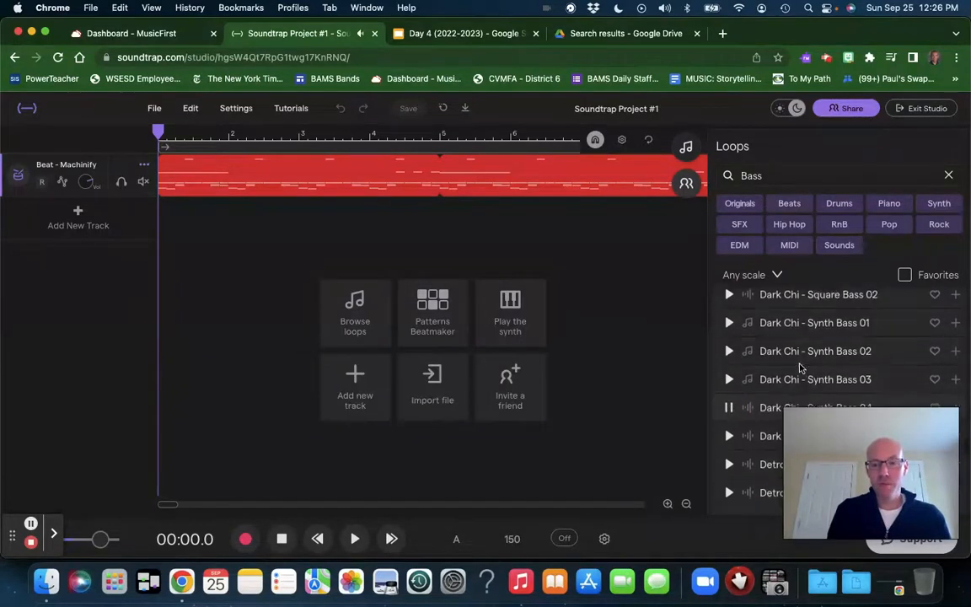
- Preview the Bass - Yeah 2 loop, add it as a second track and listen to its opening measures against the beat
{"action": "left_click", "coordinate": [729, 336]}
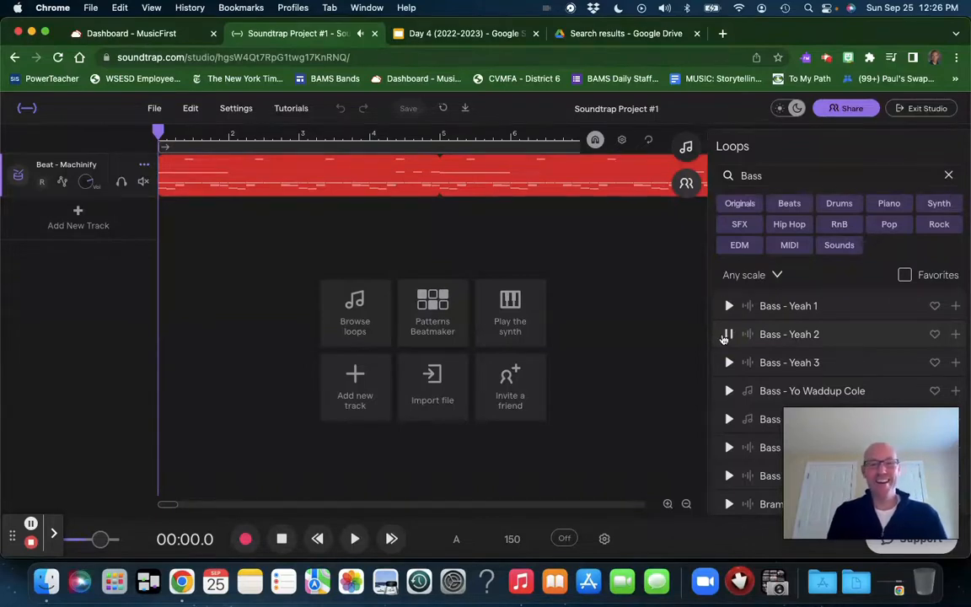
{"action": "double_click", "coordinate": [804, 336]}
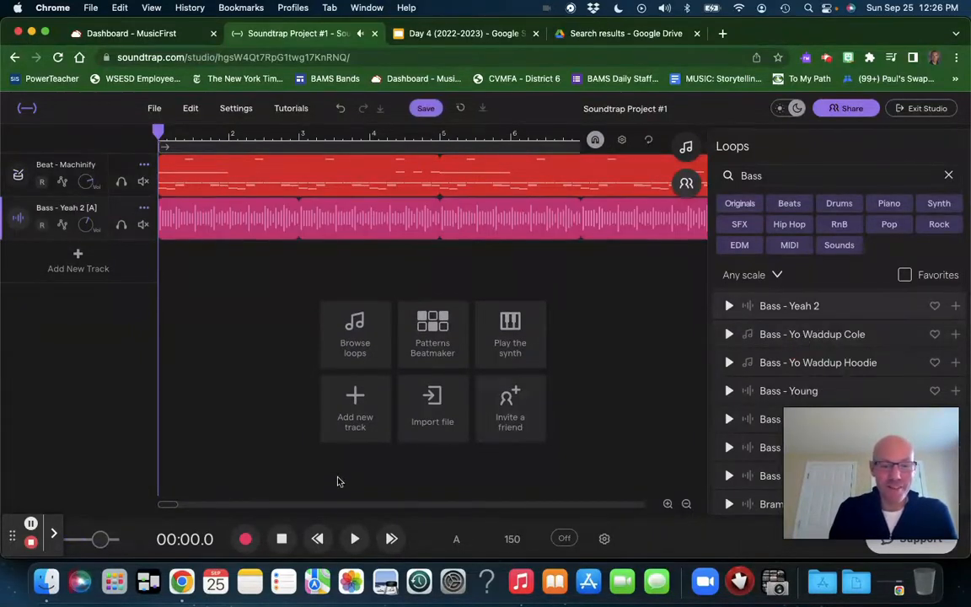
{"action": "left_click", "coordinate": [354, 544]}
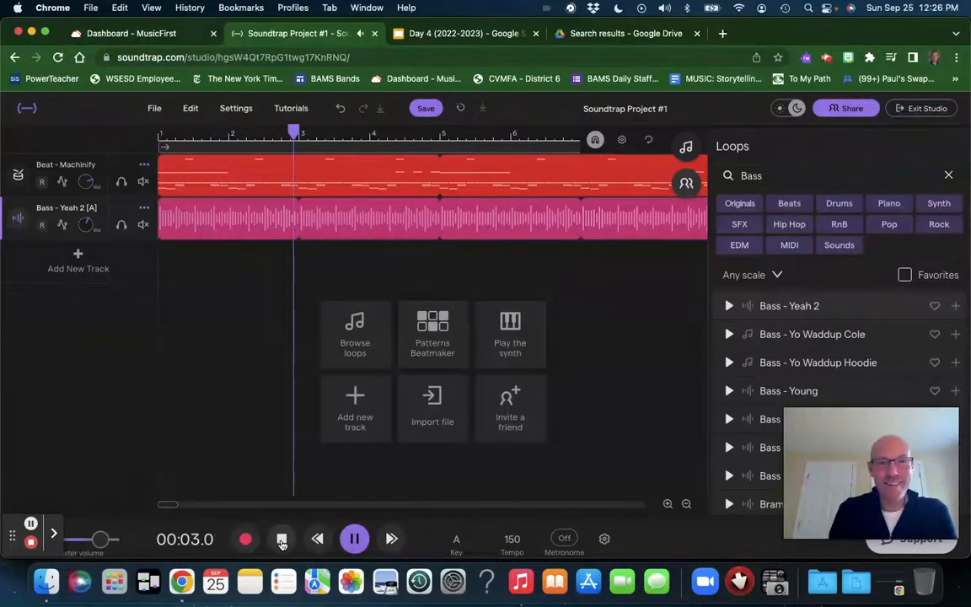
{"action": "left_click", "coordinate": [281, 541]}
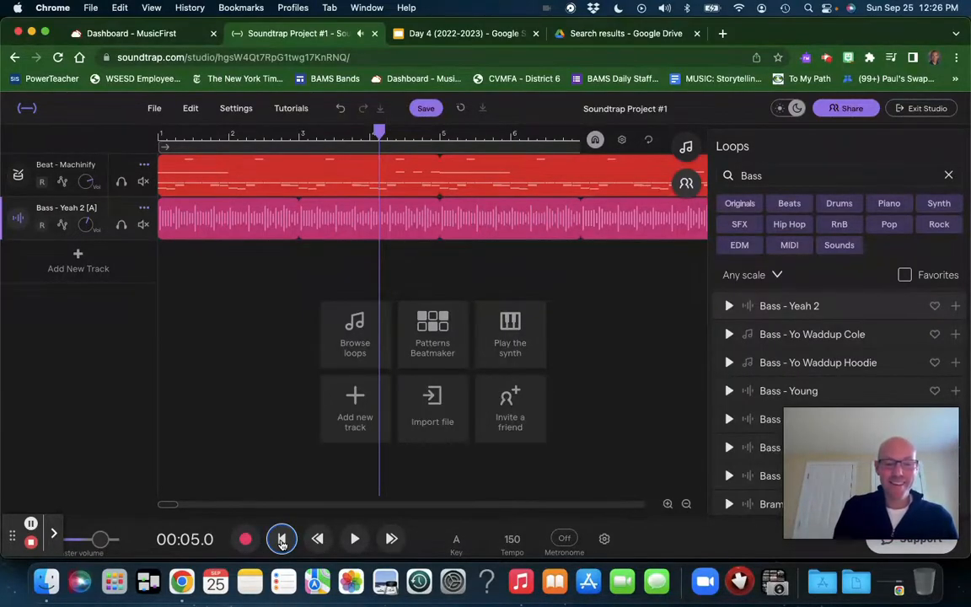
{"action": "left_click", "coordinate": [281, 539]}
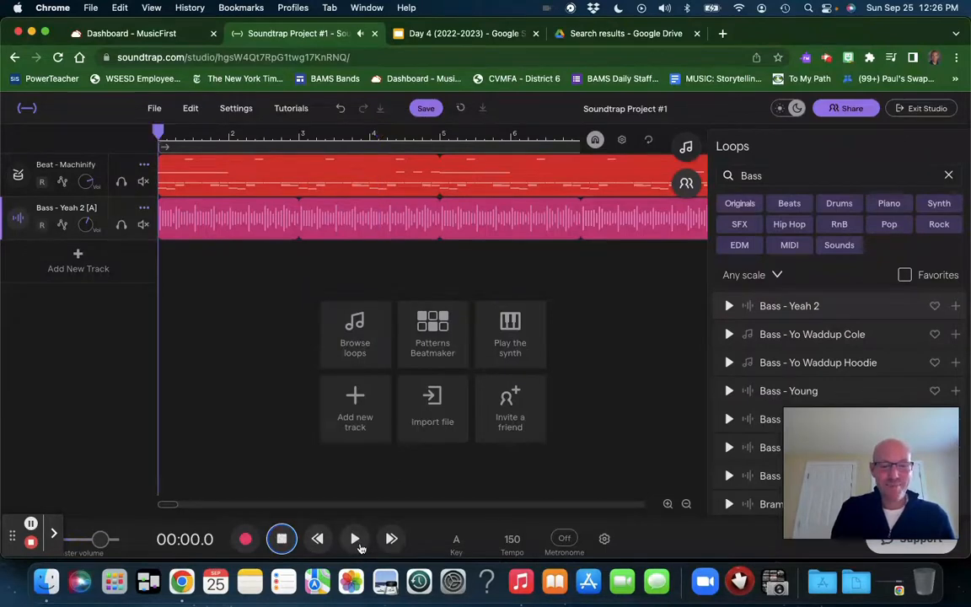
{"action": "left_click", "coordinate": [357, 544]}
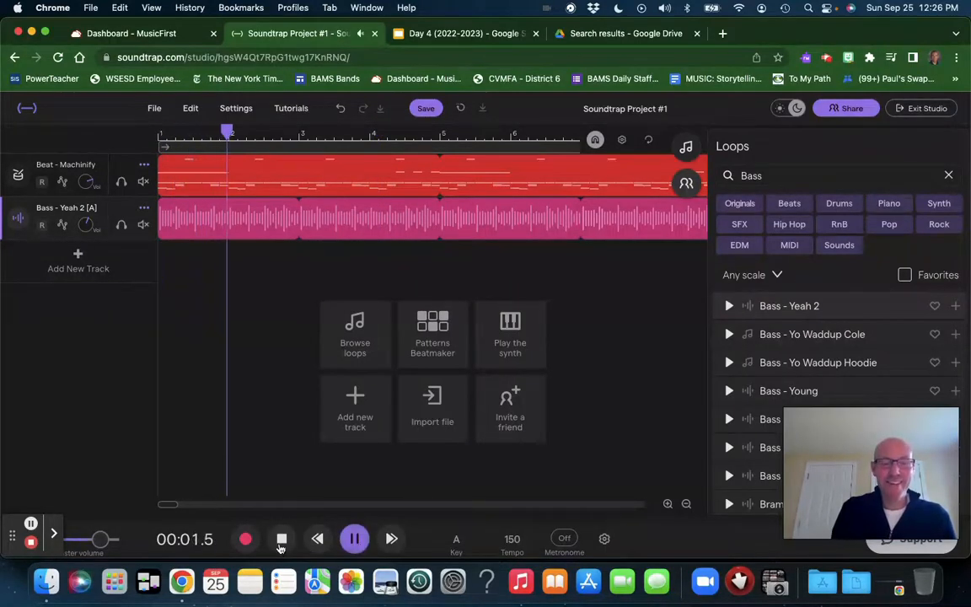
{"action": "left_click", "coordinate": [282, 543]}
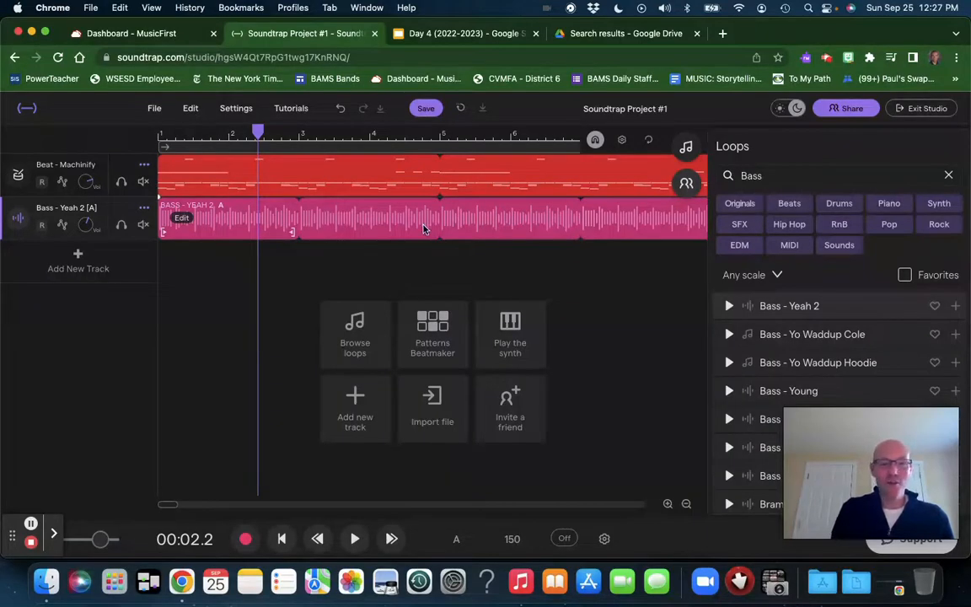
- Mute the Bass - Yeah 2 track and delete it from the project
{"action": "key", "text": "Delete"}
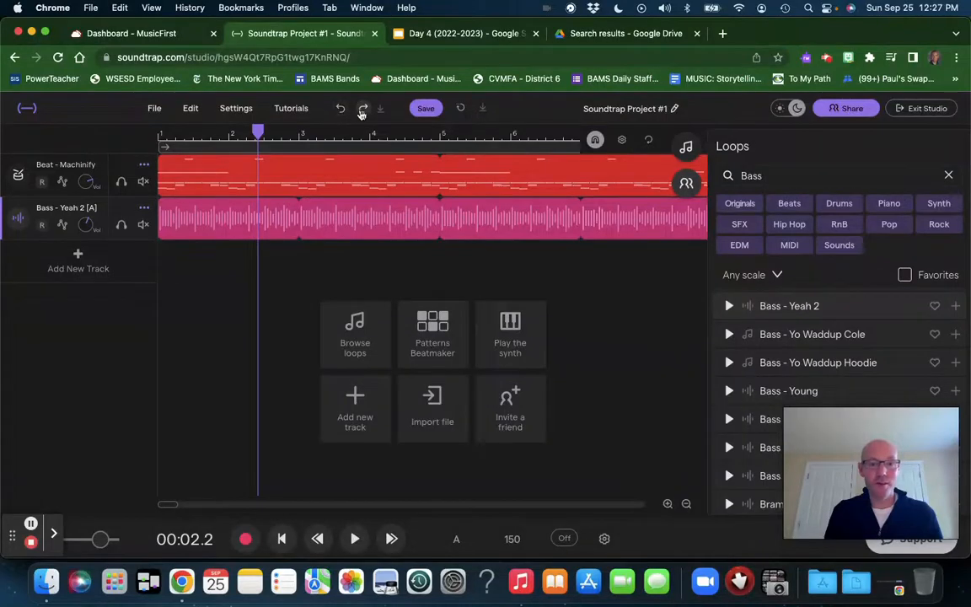
{"action": "left_click", "coordinate": [143, 220]}
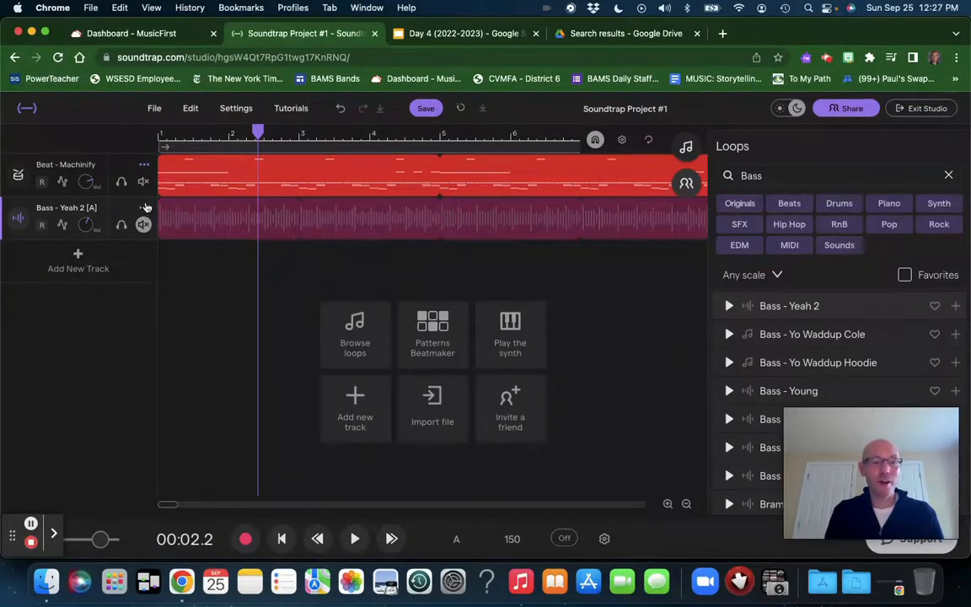
{"action": "left_click", "coordinate": [144, 207]}
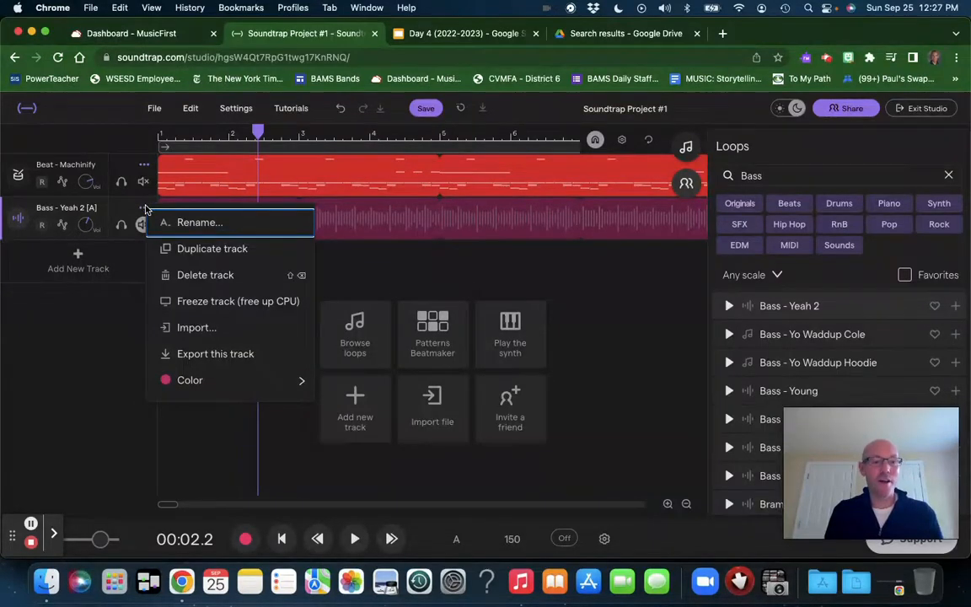
{"action": "left_click", "coordinate": [186, 279]}
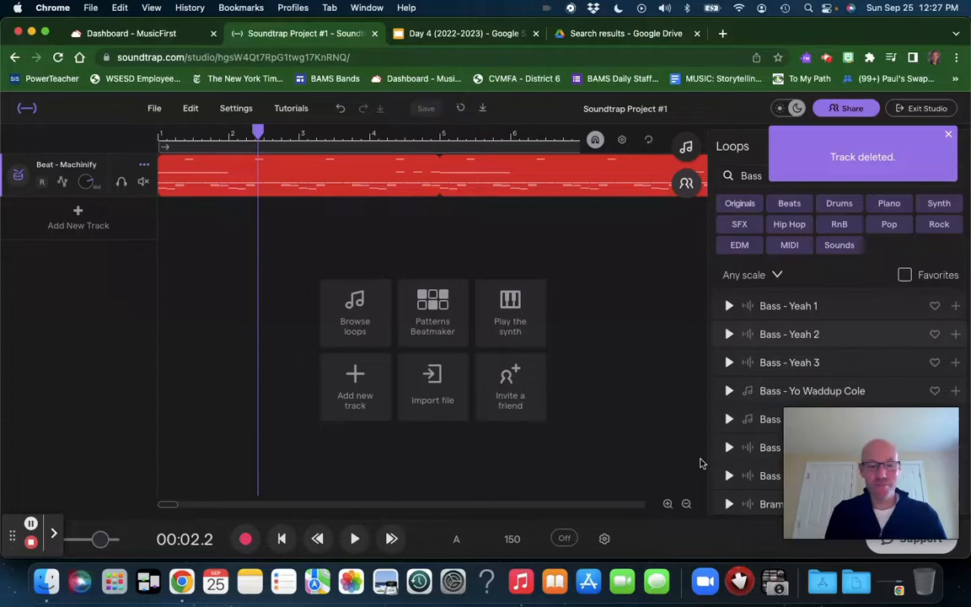
{"action": "left_click", "coordinate": [54, 533]}
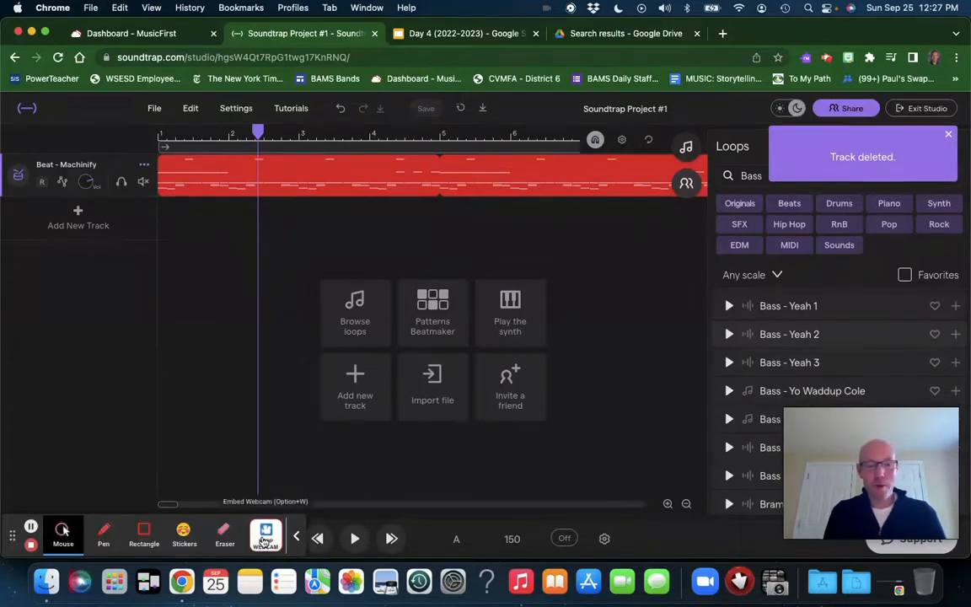
{"action": "left_click", "coordinate": [266, 536]}
- Browse further down the bass loops to the Prism group and preview Prism - 16th Electro Bass
{"action": "scroll", "coordinate": [843, 419], "scroll_direction": "down", "scroll_amount": 3}
{"action": "scroll", "coordinate": [846, 420], "scroll_direction": "down", "scroll_amount": 3}
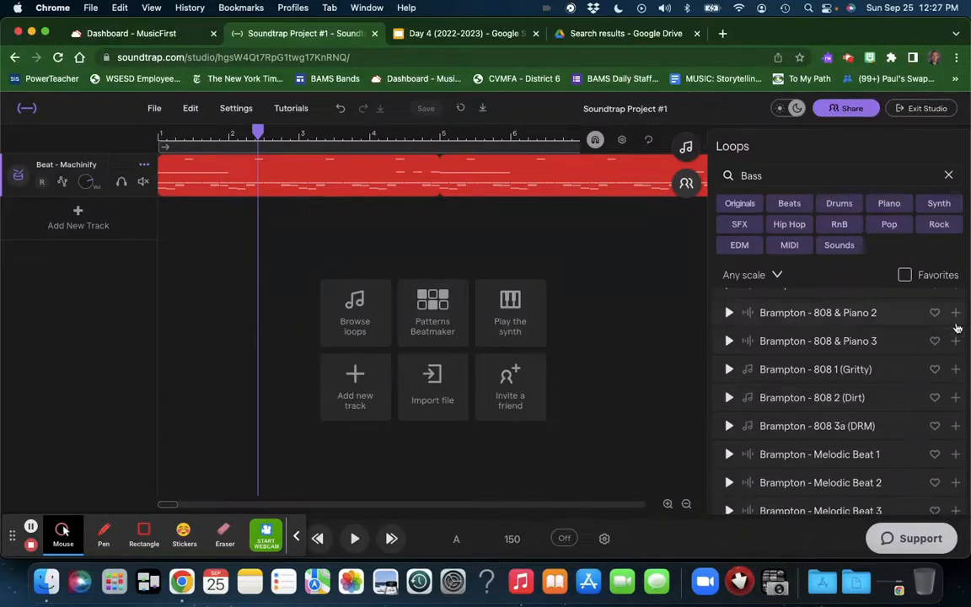
{"action": "scroll", "coordinate": [884, 397], "scroll_direction": "down", "scroll_amount": 5}
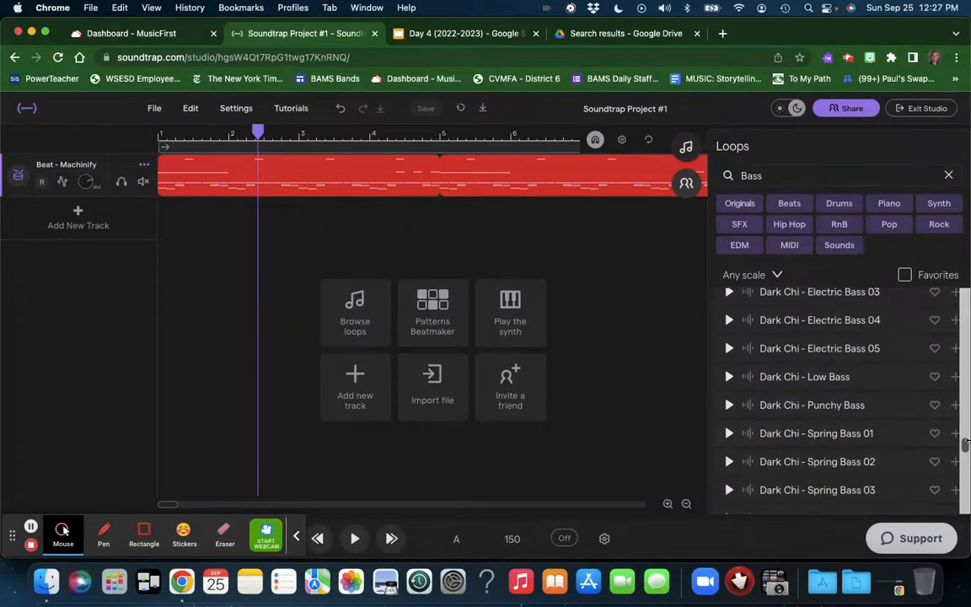
{"action": "left_click_drag", "start_coordinate": [966, 450], "coordinate": [966, 496]}
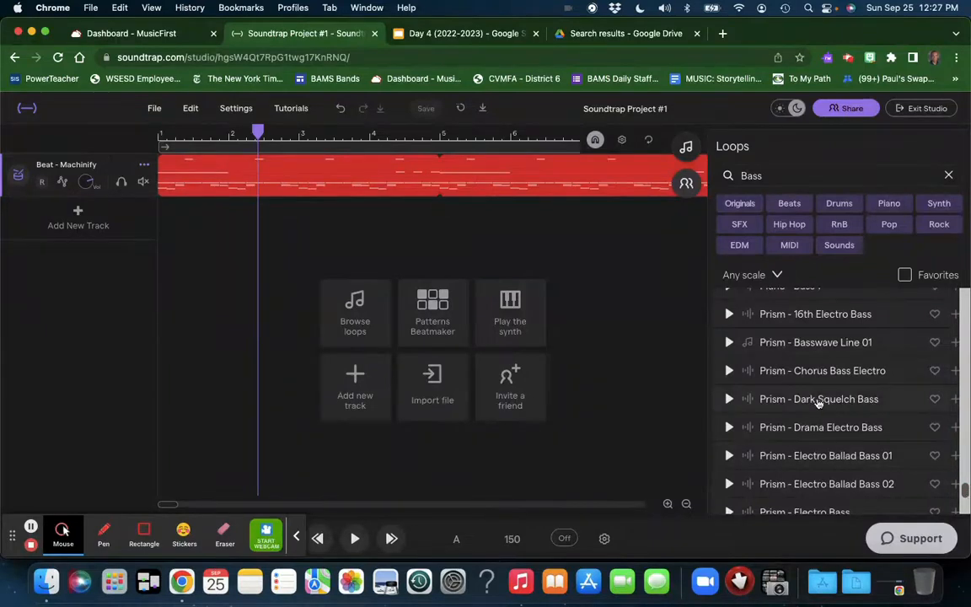
{"action": "scroll", "coordinate": [818, 403], "scroll_direction": "up", "scroll_amount": 2}
{"action": "left_click", "coordinate": [729, 378]}
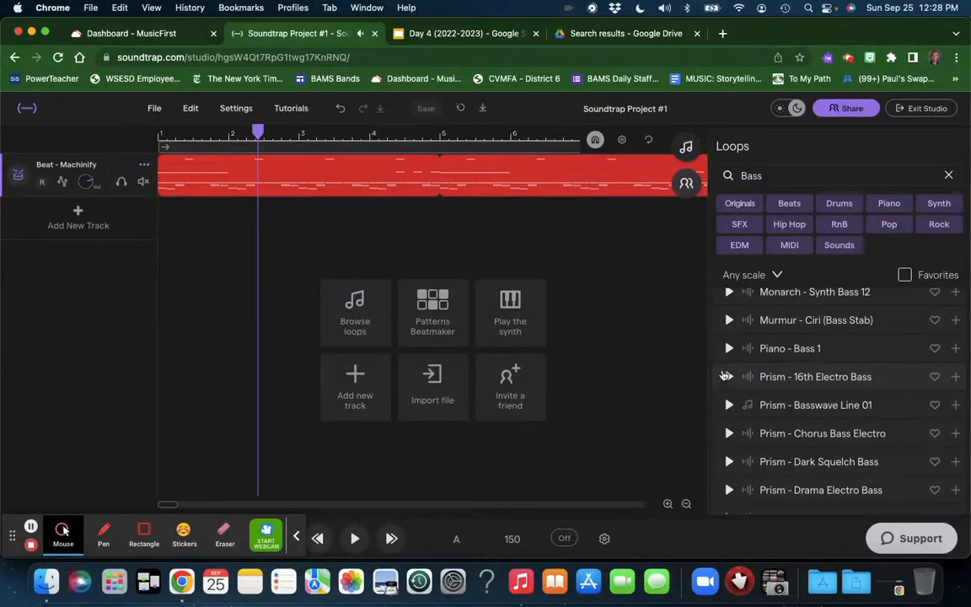
- Replay the beat's opening, rewind to the start, add Prism - 16th Electro Bass as the bass track and hide the loop library
{"action": "left_click", "coordinate": [297, 538]}
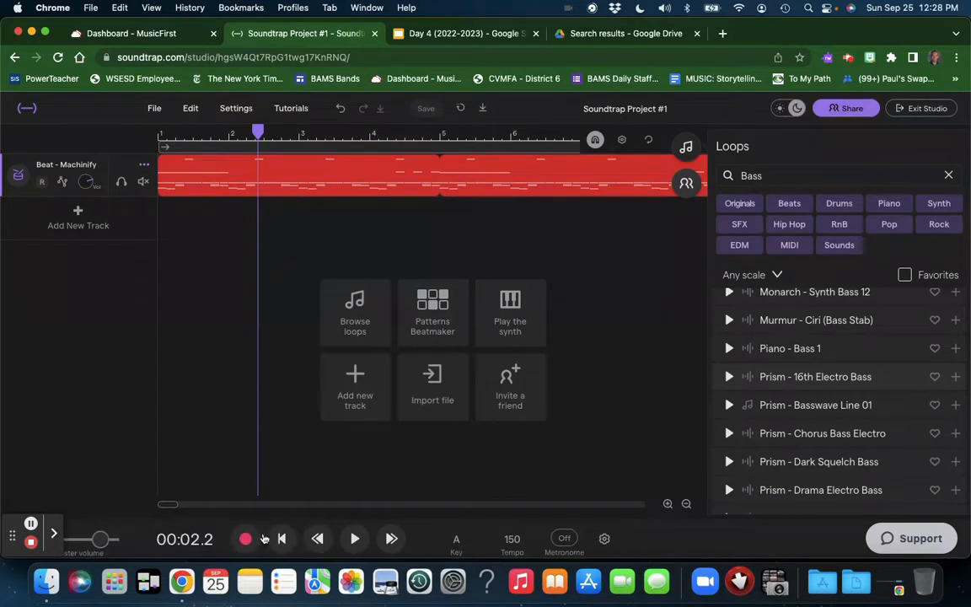
{"action": "left_click", "coordinate": [281, 539]}
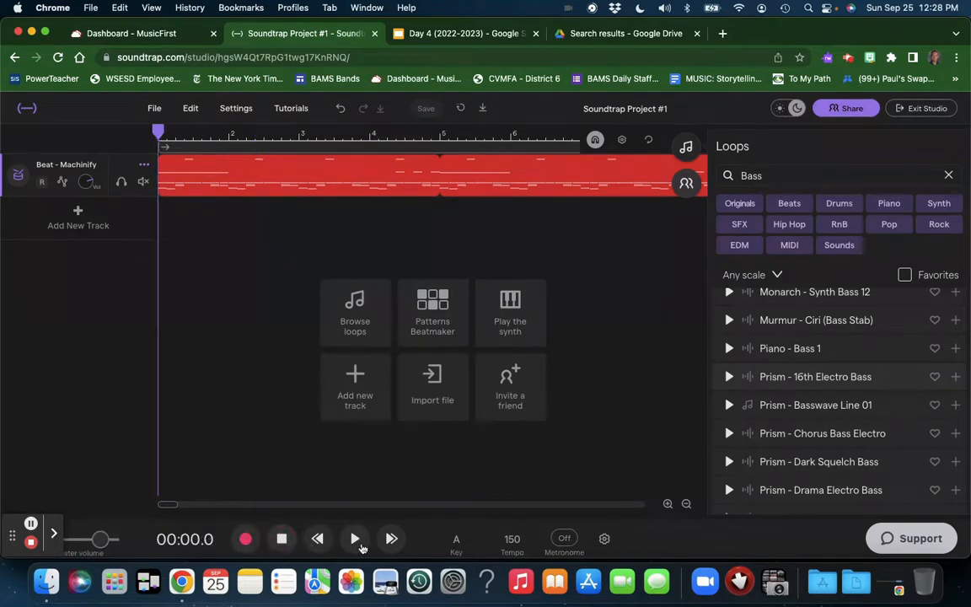
{"action": "left_click", "coordinate": [359, 543]}
{"action": "left_click", "coordinate": [283, 541]}
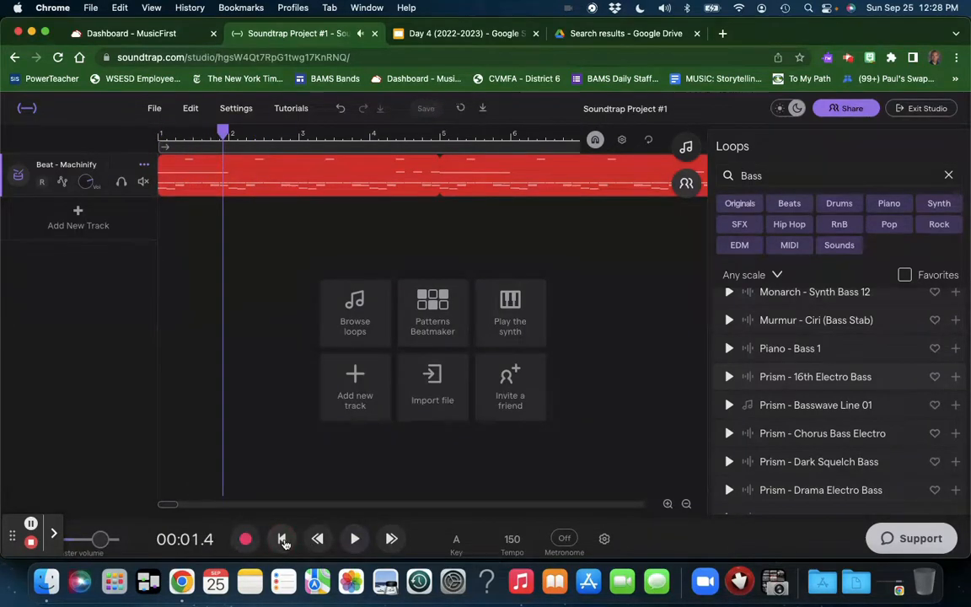
{"action": "left_click", "coordinate": [282, 540]}
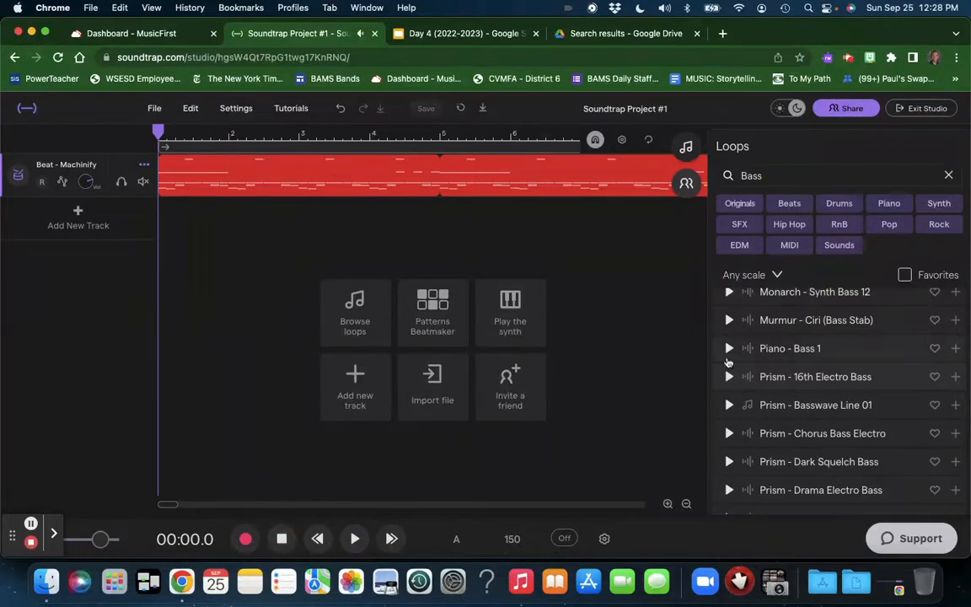
{"action": "double_click", "coordinate": [777, 379]}
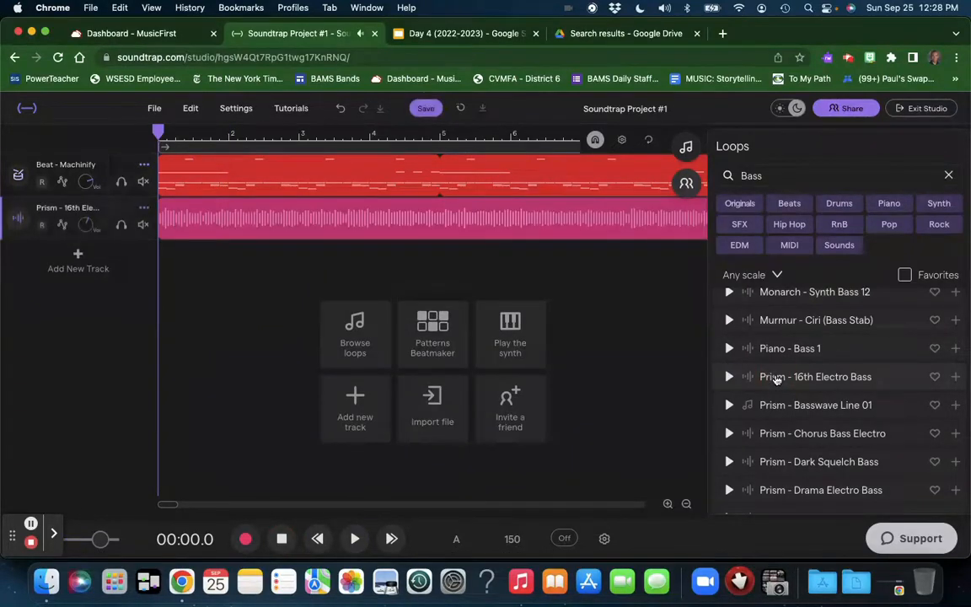
{"action": "left_click", "coordinate": [686, 147]}
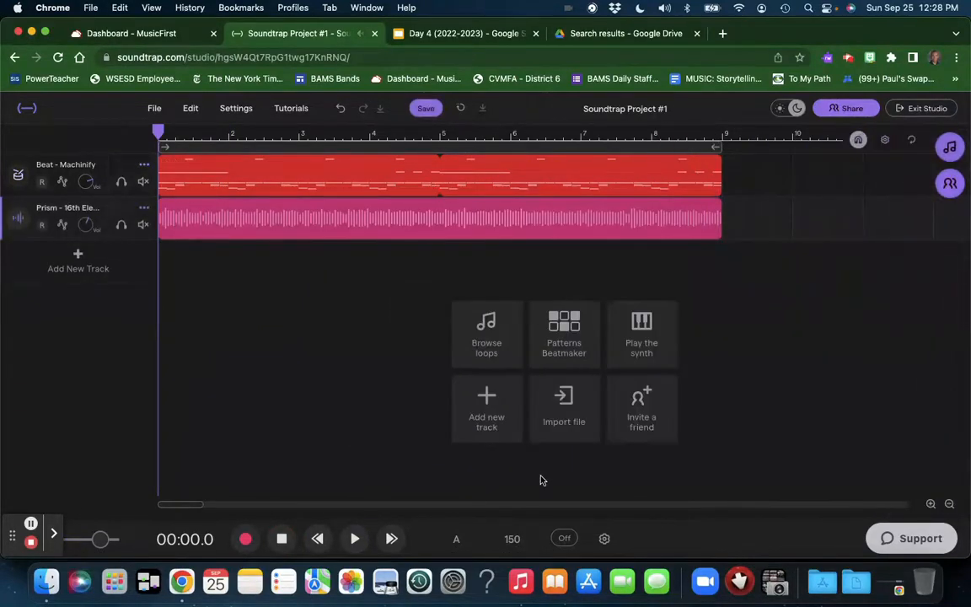
- Play the beat and bass together from the start, pause, and replay from measure 6 towards the end
{"action": "left_click", "coordinate": [354, 545]}
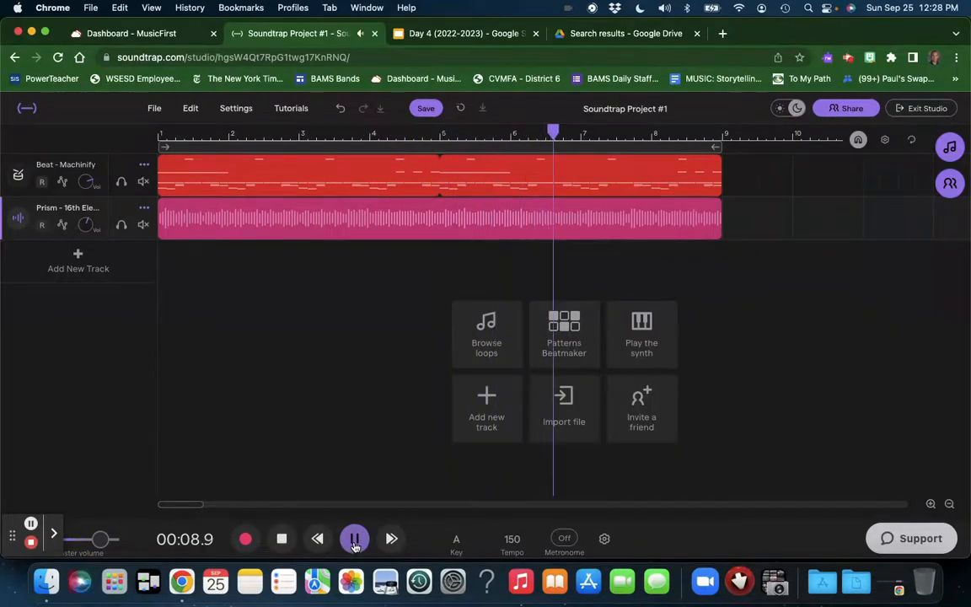
{"action": "left_click", "coordinate": [355, 541]}
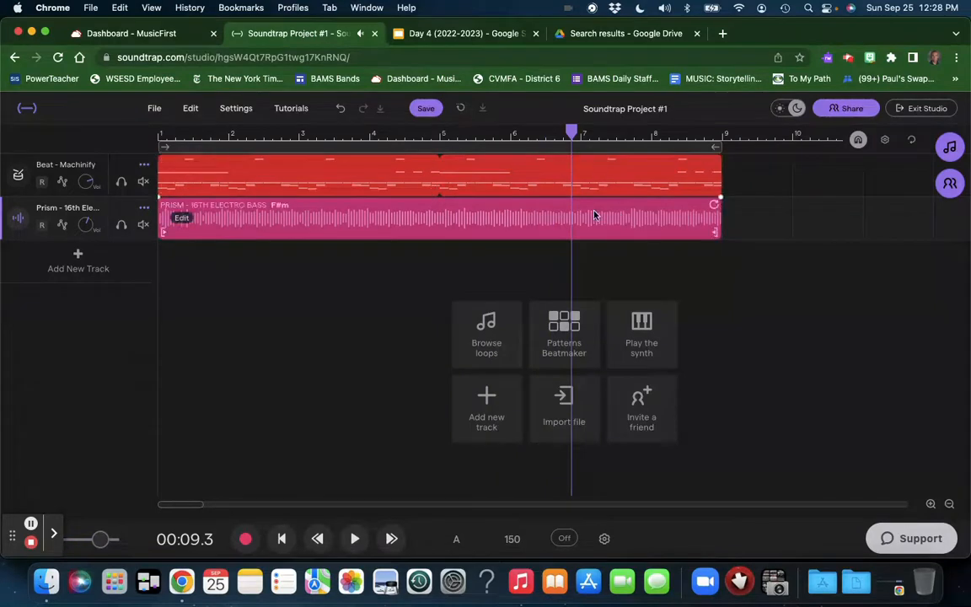
{"action": "left_click", "coordinate": [567, 137]}
{"action": "left_click_drag", "start_coordinate": [568, 137], "coordinate": [508, 135]}
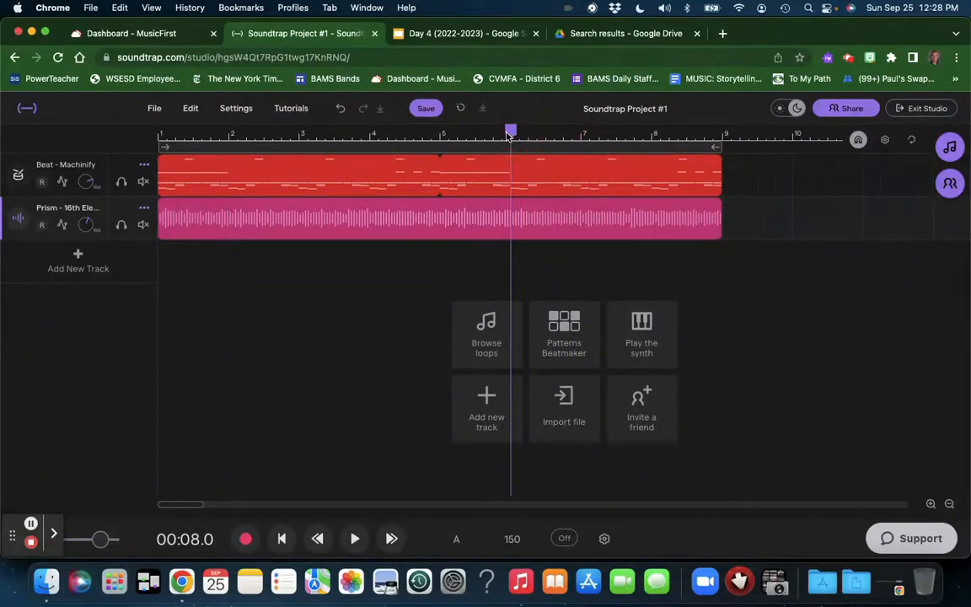
{"action": "left_click", "coordinate": [355, 539]}
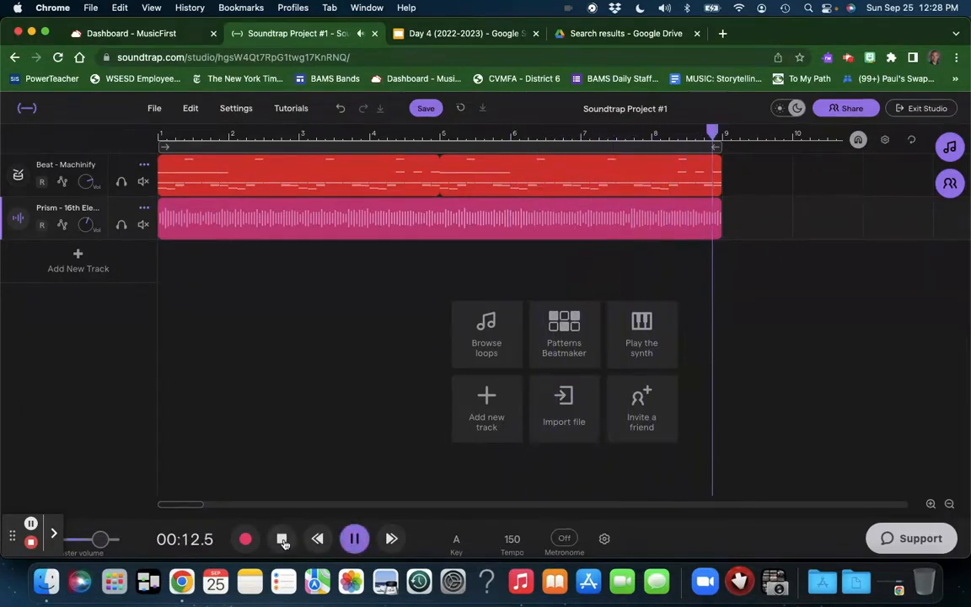
- Return the playhead to the start of the project and play all eight measures of beat and bass
{"action": "left_click_drag", "start_coordinate": [717, 136], "coordinate": [190, 160]}
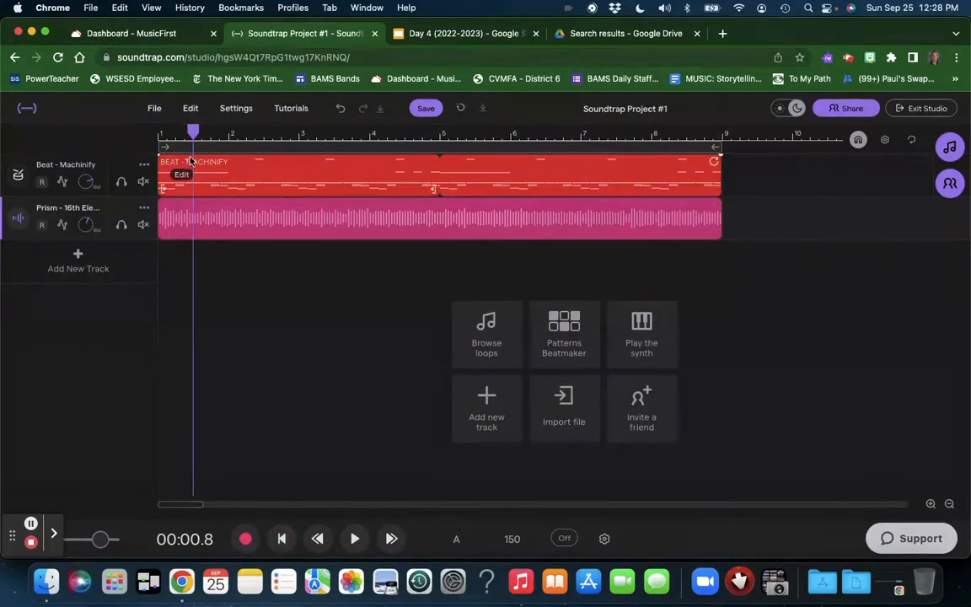
{"action": "left_click", "coordinate": [285, 546]}
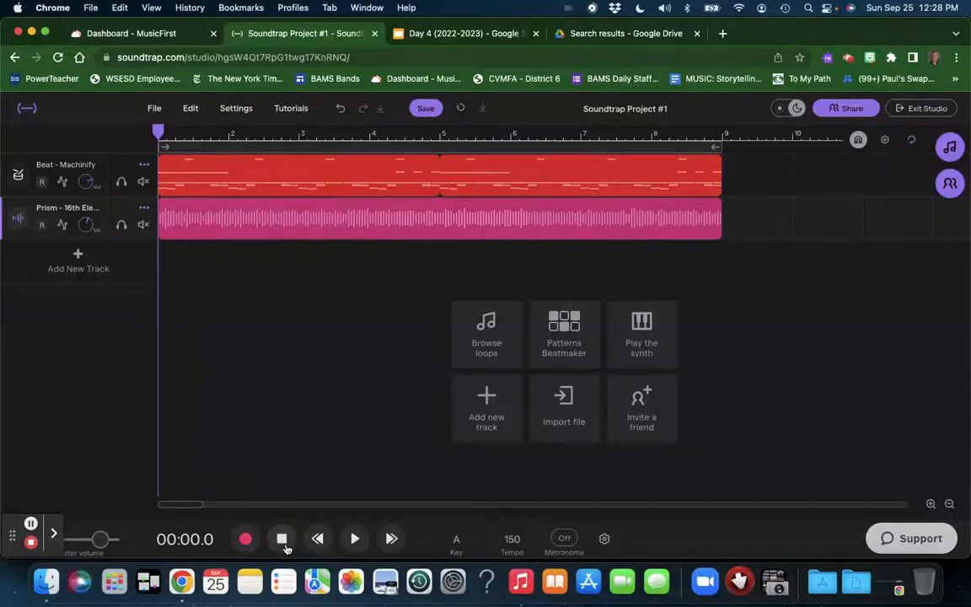
{"action": "key", "text": "space"}
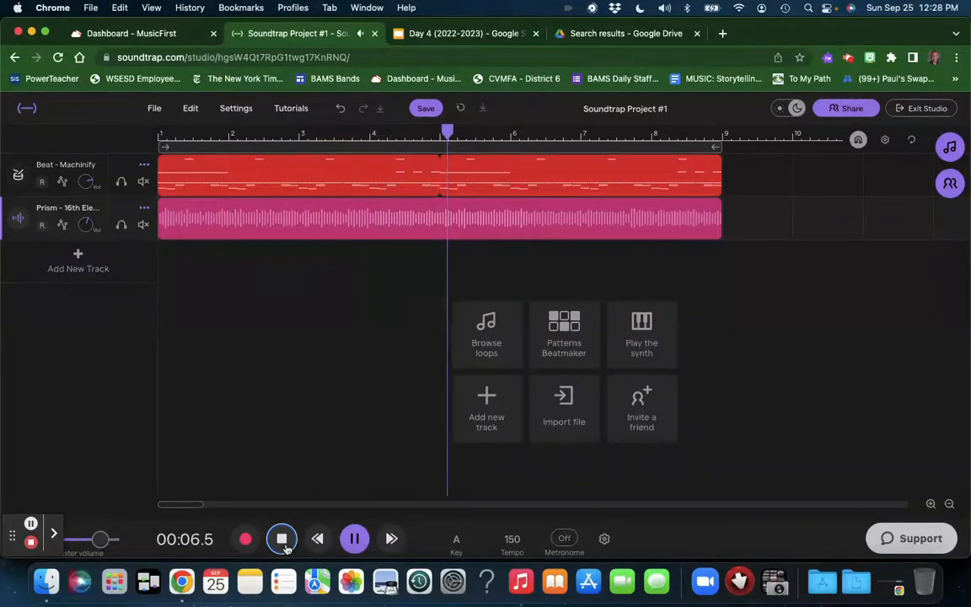
{"action": "left_click", "coordinate": [52, 537]}
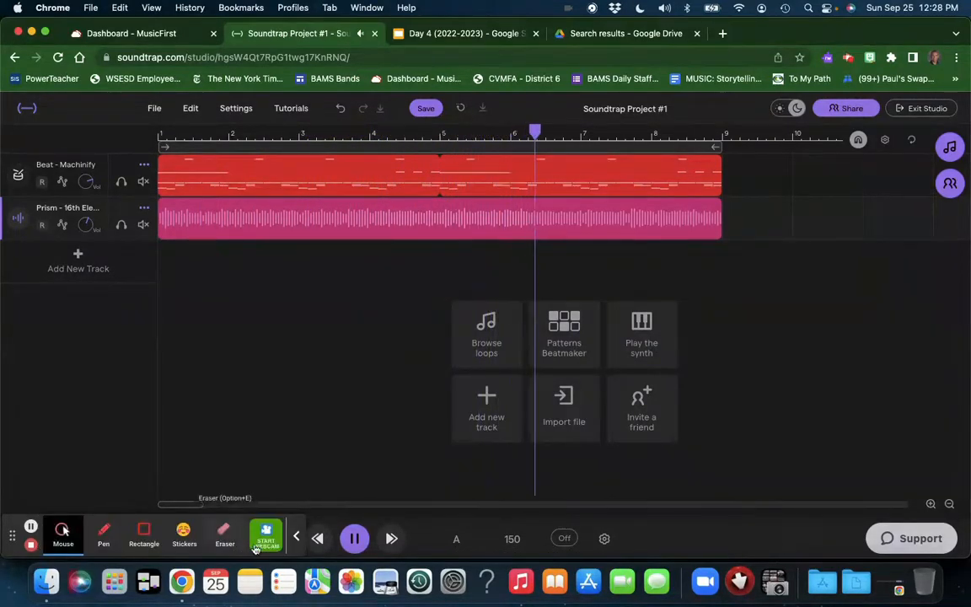
{"action": "left_click", "coordinate": [266, 537]}
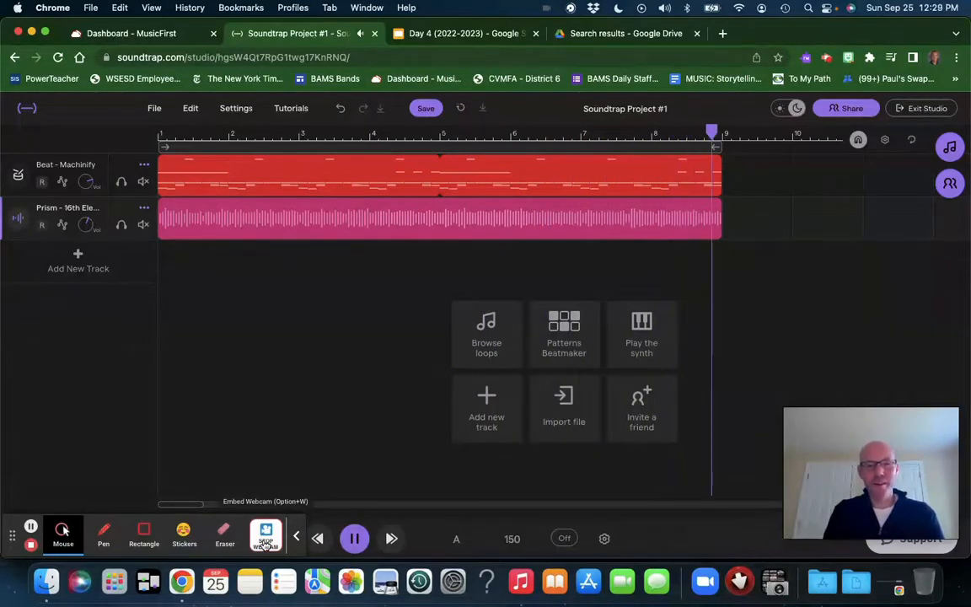
- Recheck the track requirements on the Google Slides assignment, save the project in the Soundtrap studio and open its file commands
{"action": "left_click", "coordinate": [455, 33]}
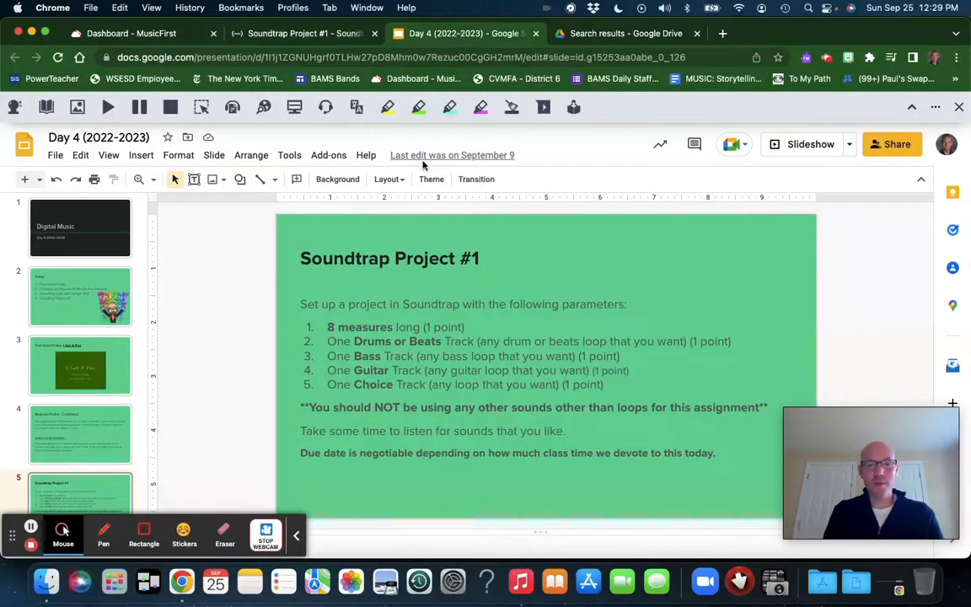
{"action": "left_click", "coordinate": [284, 34]}
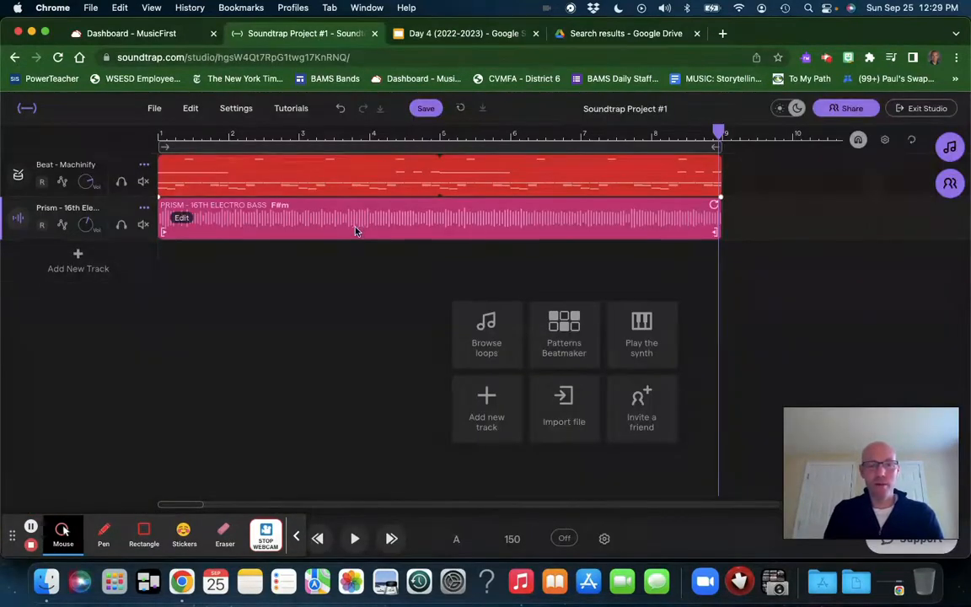
{"action": "left_click", "coordinate": [426, 108]}
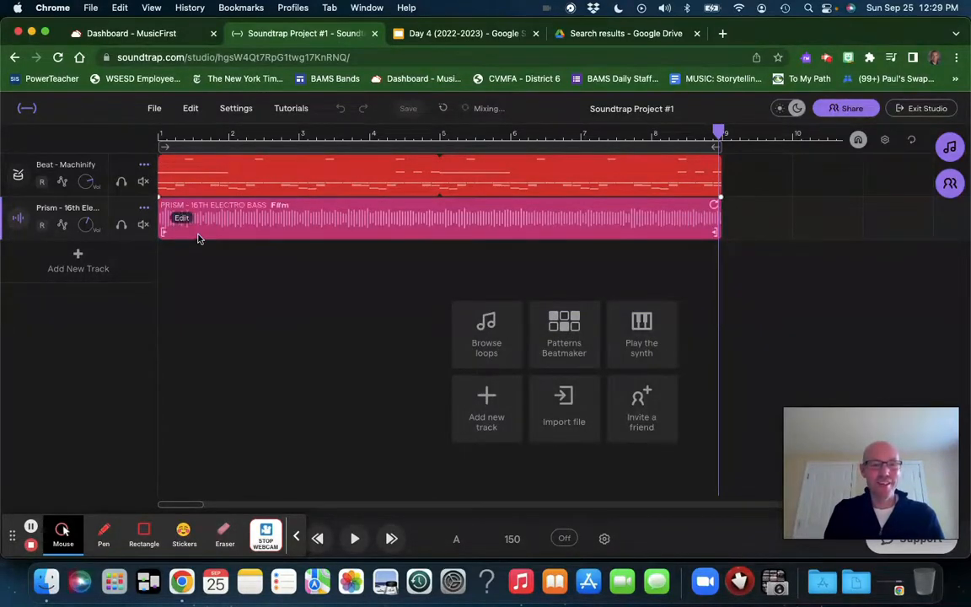
{"action": "left_click", "coordinate": [160, 113]}
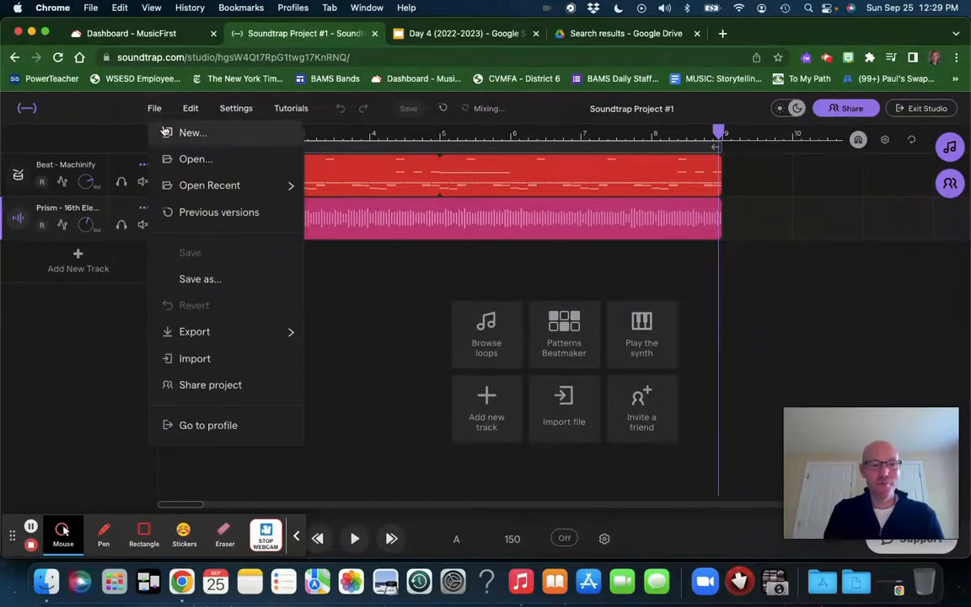
- Close the file commands, compare the project with the track requirements on the Google Slides assignment, and return to the Soundtrap studio
{"action": "mouse_move", "coordinate": [195, 199]}
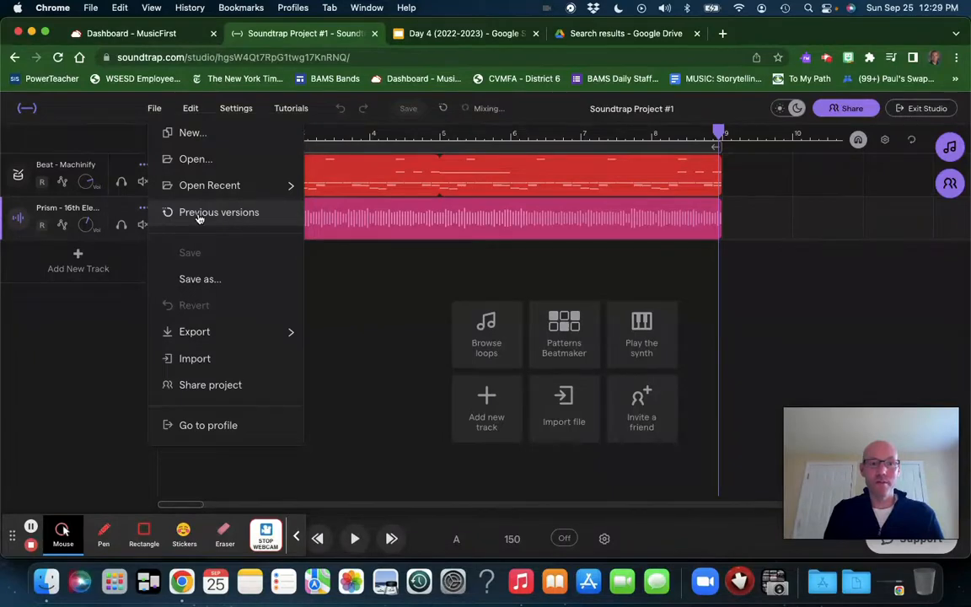
{"action": "left_click", "coordinate": [350, 328]}
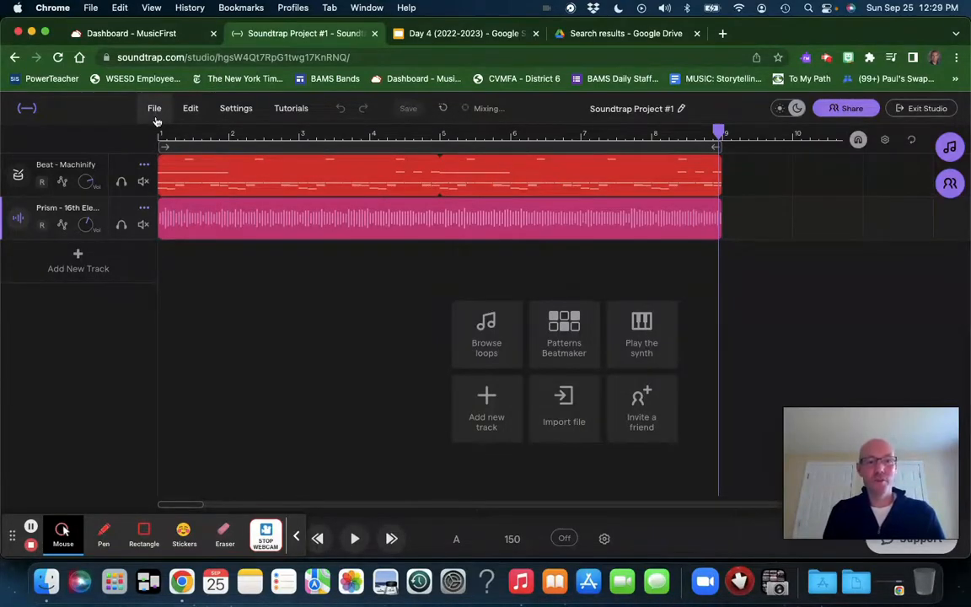
{"action": "mouse_move", "coordinate": [198, 177]}
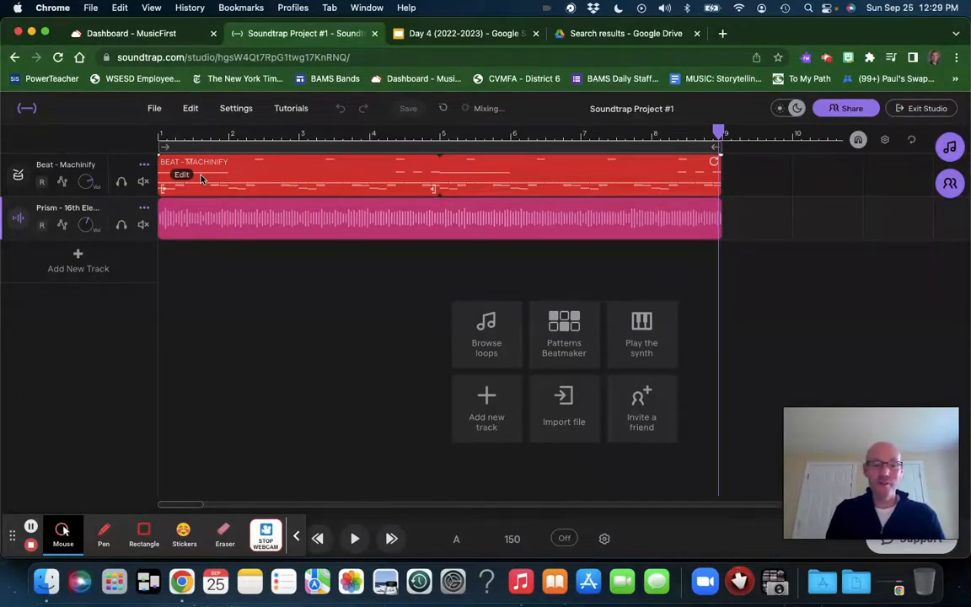
{"action": "left_click", "coordinate": [465, 34]}
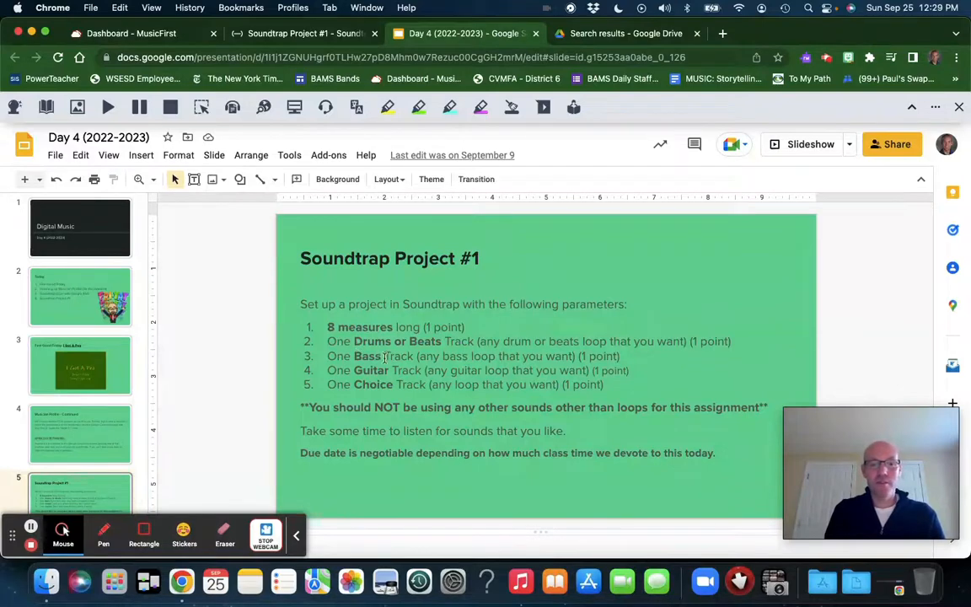
{"action": "left_click", "coordinate": [295, 34]}
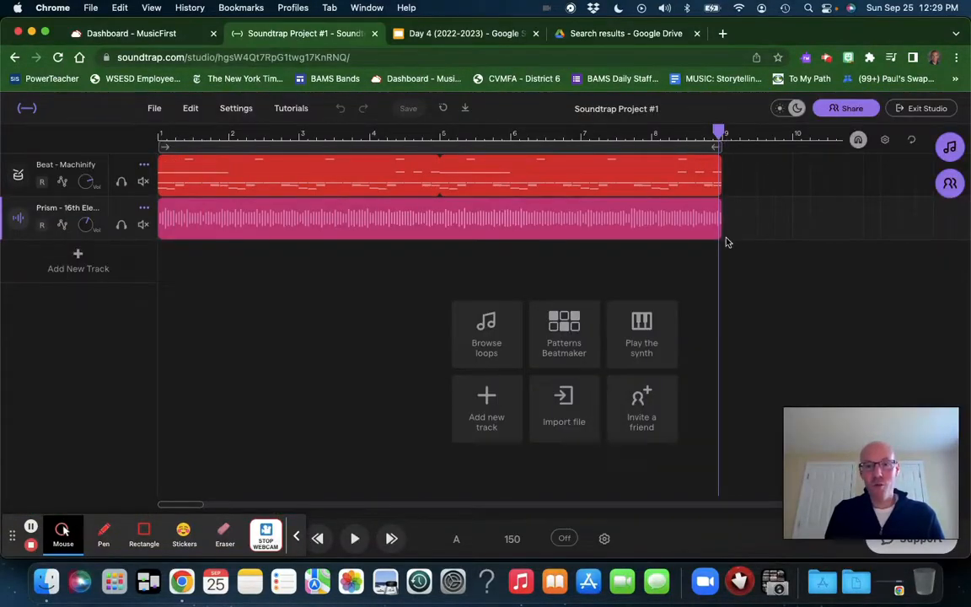
{"action": "left_click", "coordinate": [486, 33]}
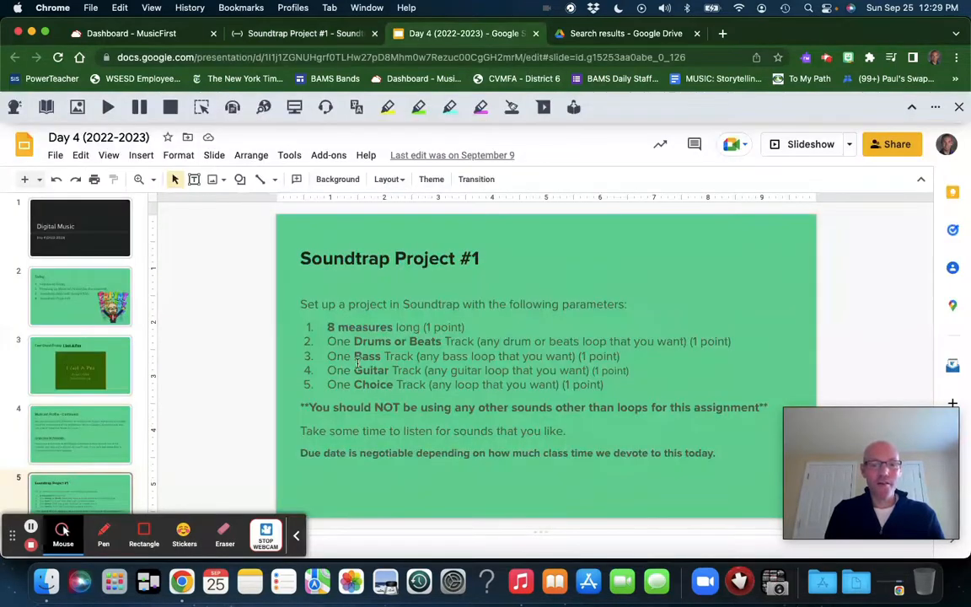
{"action": "left_click", "coordinate": [262, 35]}
- Play the beat and bass from the start through measure 8, stop, and return the playhead to the start
{"action": "left_click", "coordinate": [298, 528]}
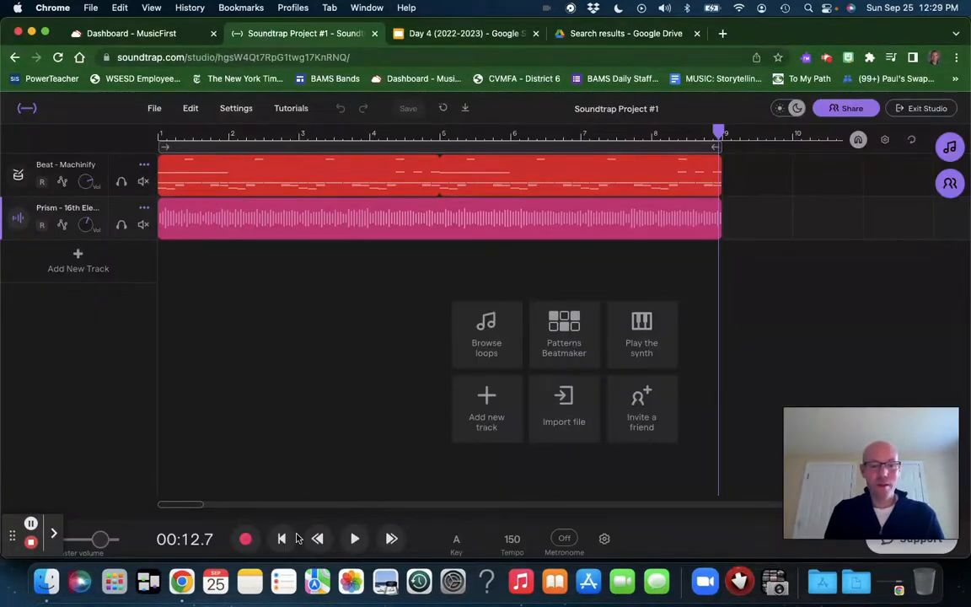
{"action": "left_click", "coordinate": [282, 541]}
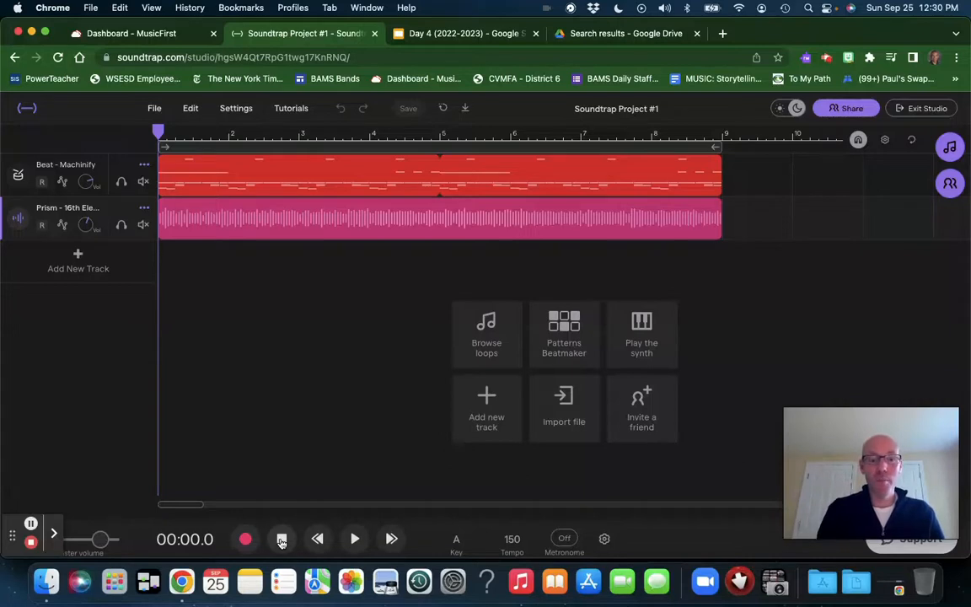
{"action": "left_click", "coordinate": [355, 539]}
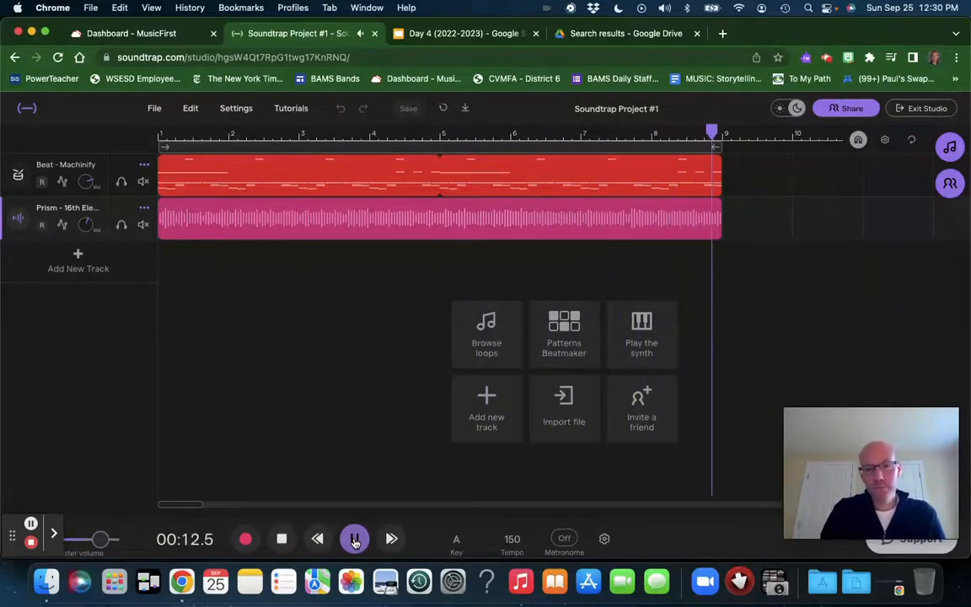
{"action": "left_click", "coordinate": [355, 540]}
{"action": "left_click", "coordinate": [284, 540]}
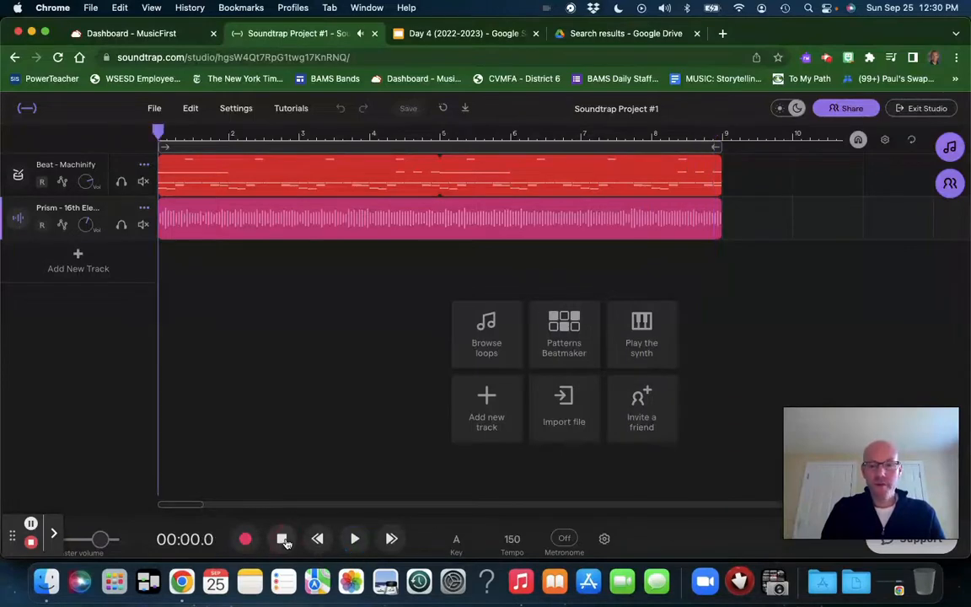
- Reopen the loop library, clear the Bass search and filter the loops by Guitar
{"action": "left_click", "coordinate": [949, 148]}
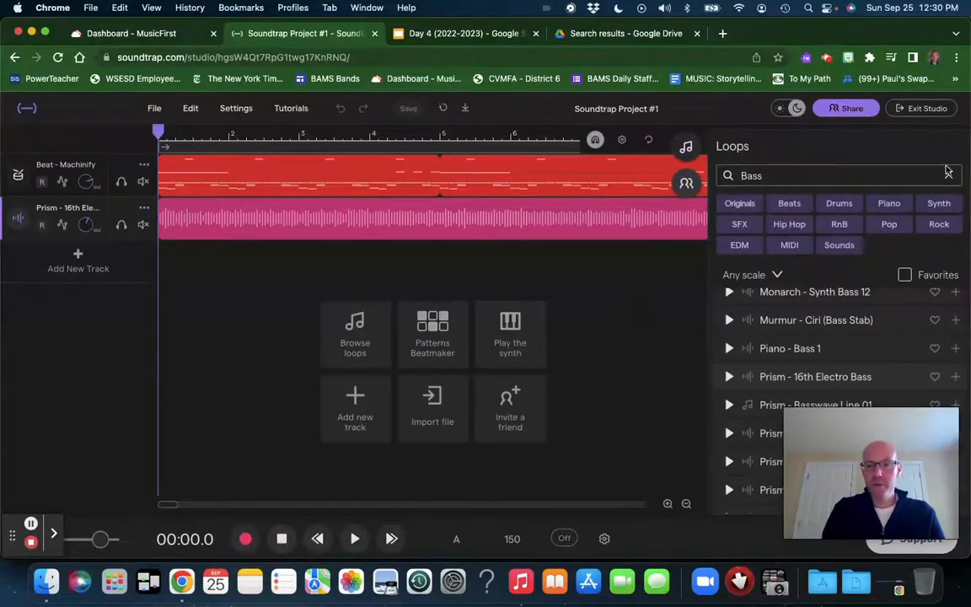
{"action": "left_click", "coordinate": [950, 175]}
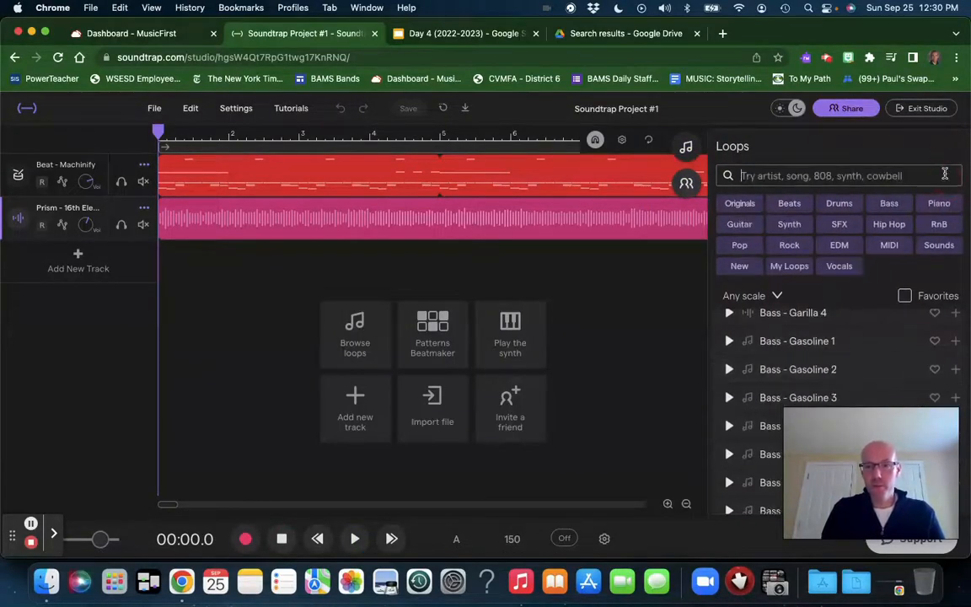
{"action": "left_click", "coordinate": [741, 224]}
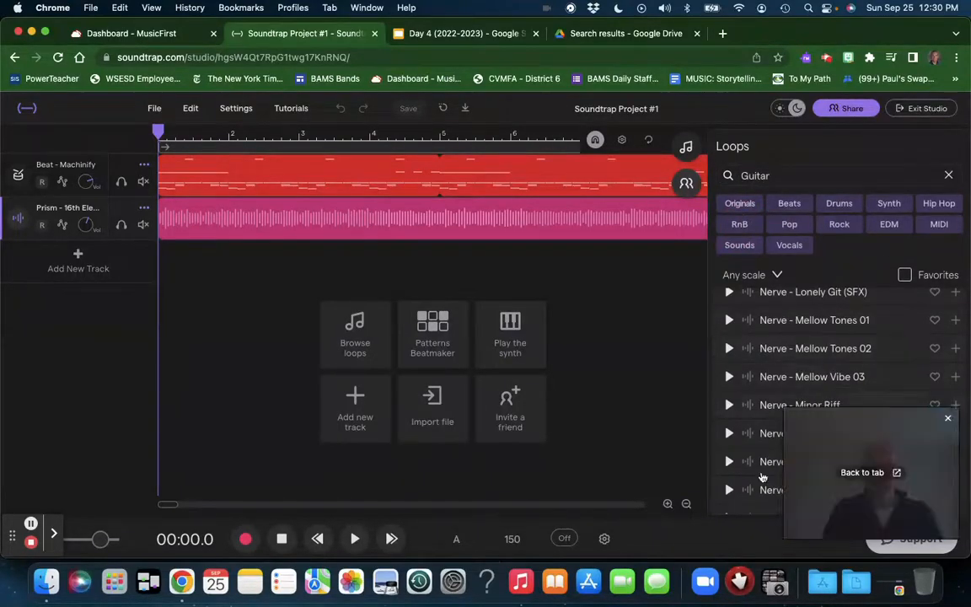
{"action": "left_click", "coordinate": [53, 533]}
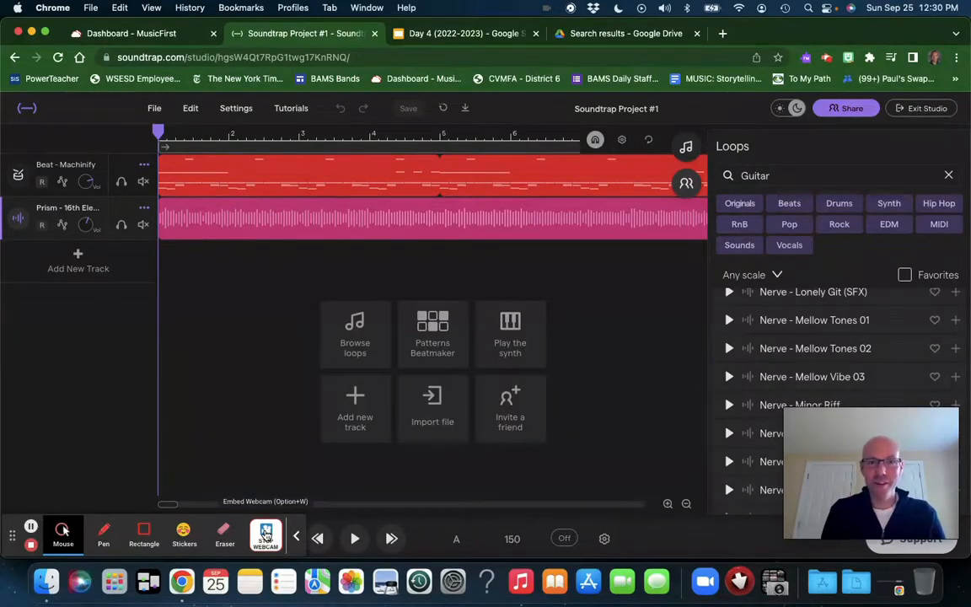
{"action": "left_click", "coordinate": [266, 535]}
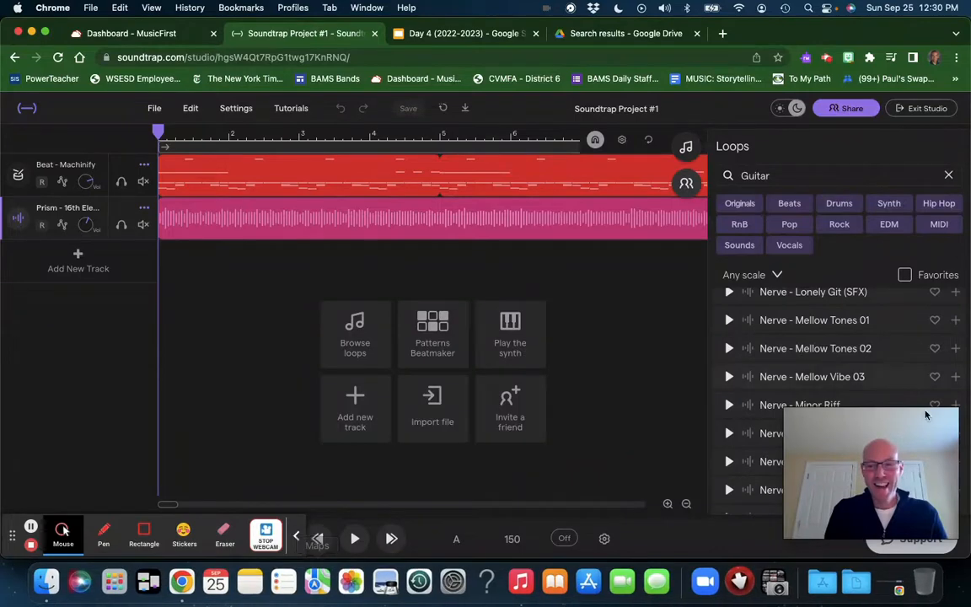
{"action": "left_click", "coordinate": [263, 533]}
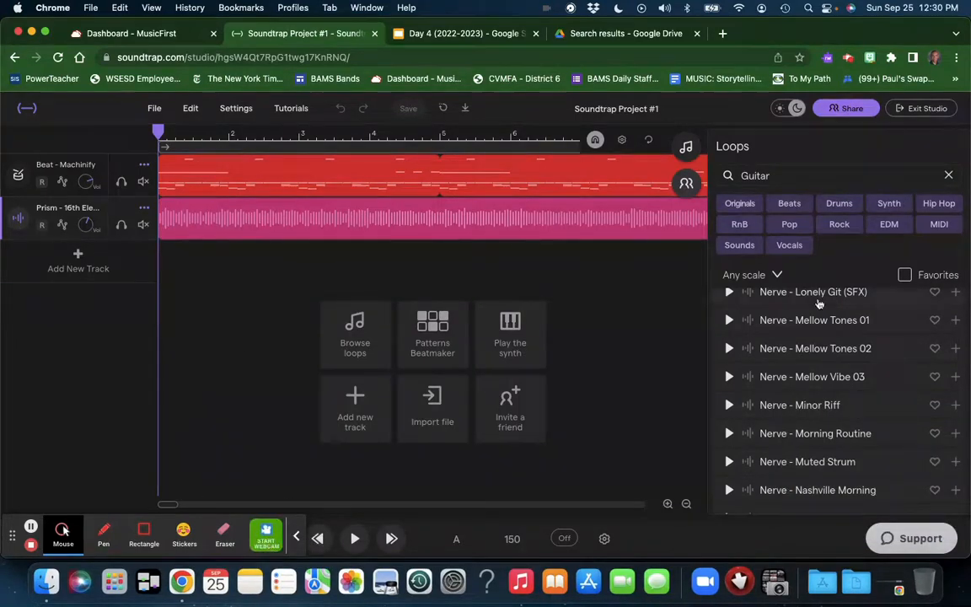
- Preview several Nerve guitar loops, including Paris To Texas (SFX), and add Nerve - Reverse Git (SFX) as the guitar track
{"action": "scroll", "coordinate": [792, 436], "scroll_direction": "down", "scroll_amount": 5}
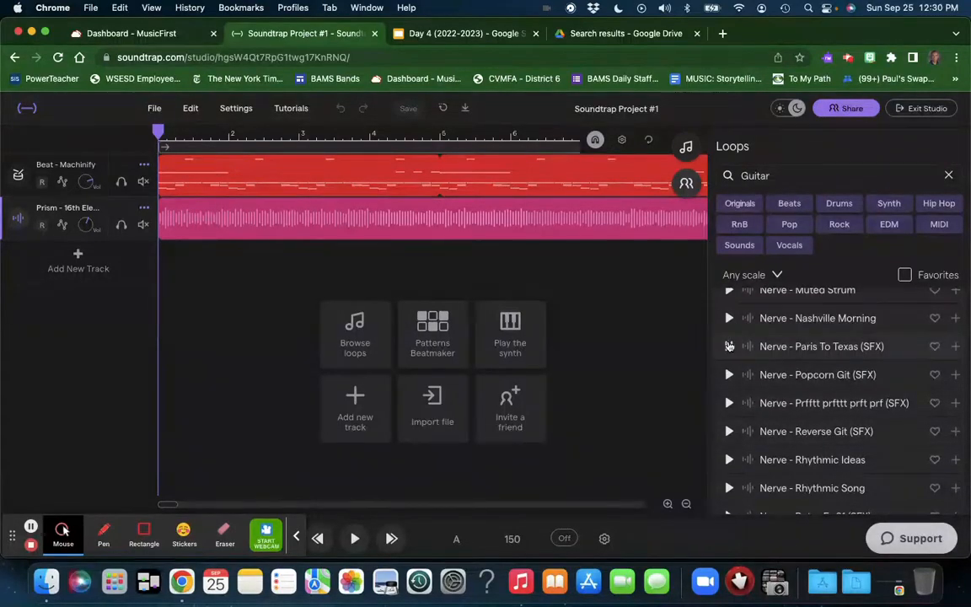
{"action": "left_click", "coordinate": [729, 345]}
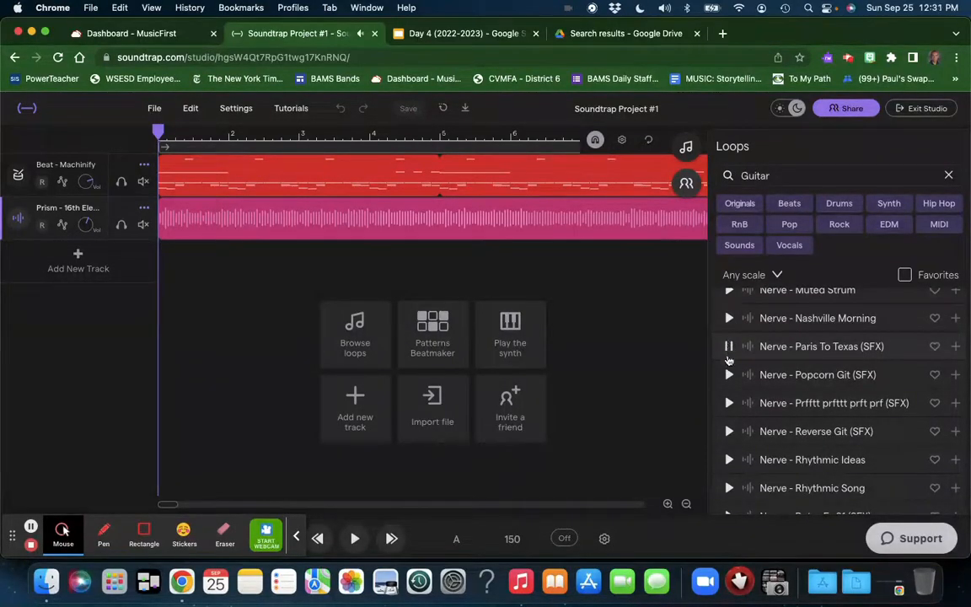
{"action": "left_click", "coordinate": [729, 404]}
{"action": "left_click", "coordinate": [730, 431]}
{"action": "scroll", "coordinate": [730, 435], "scroll_direction": "down", "scroll_amount": 1}
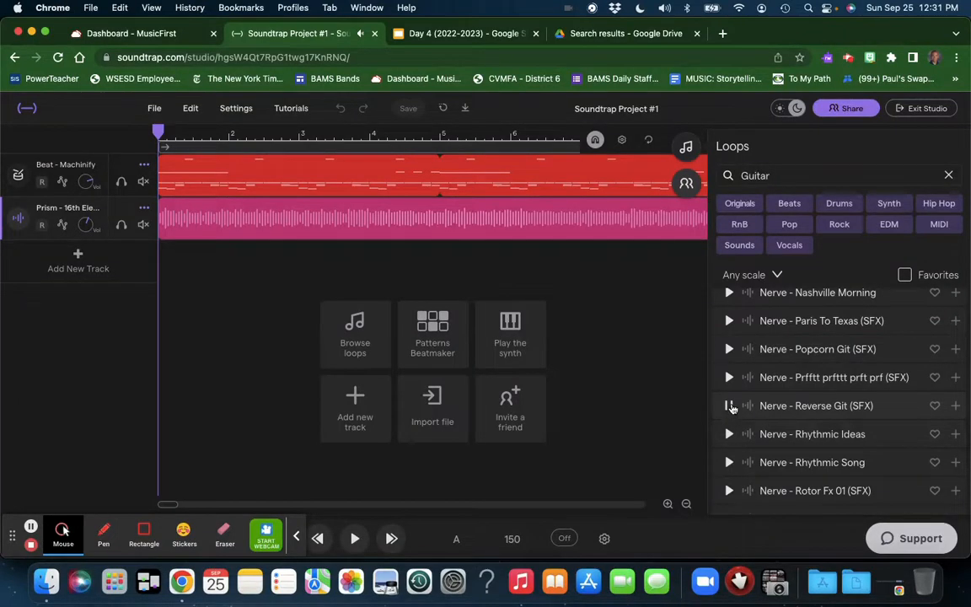
{"action": "double_click", "coordinate": [730, 407]}
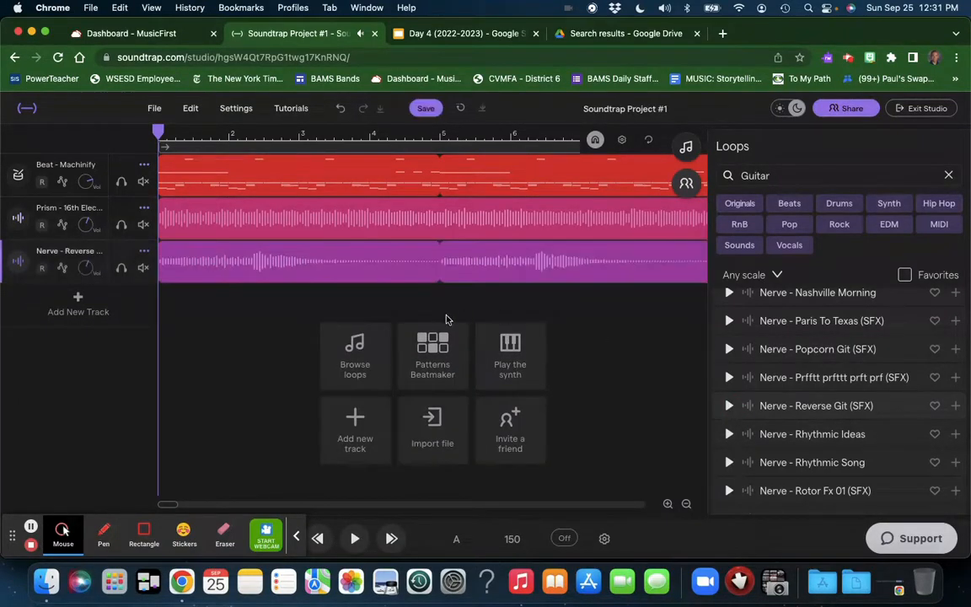
- Play the project with the Nerve - Reverse Git track, pause in measure 4, and raise that track's volume
{"action": "left_click", "coordinate": [353, 539]}
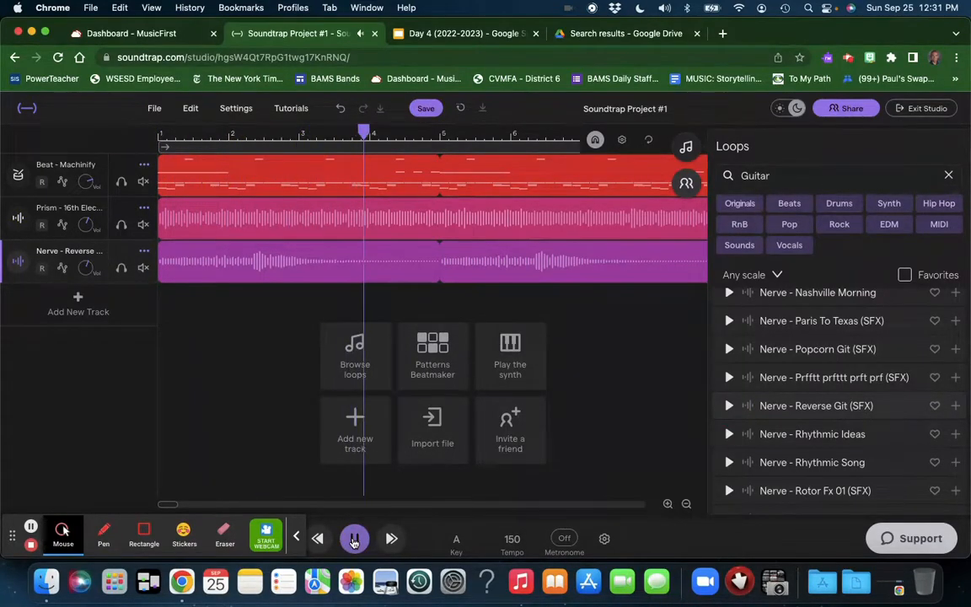
{"action": "left_click", "coordinate": [354, 541]}
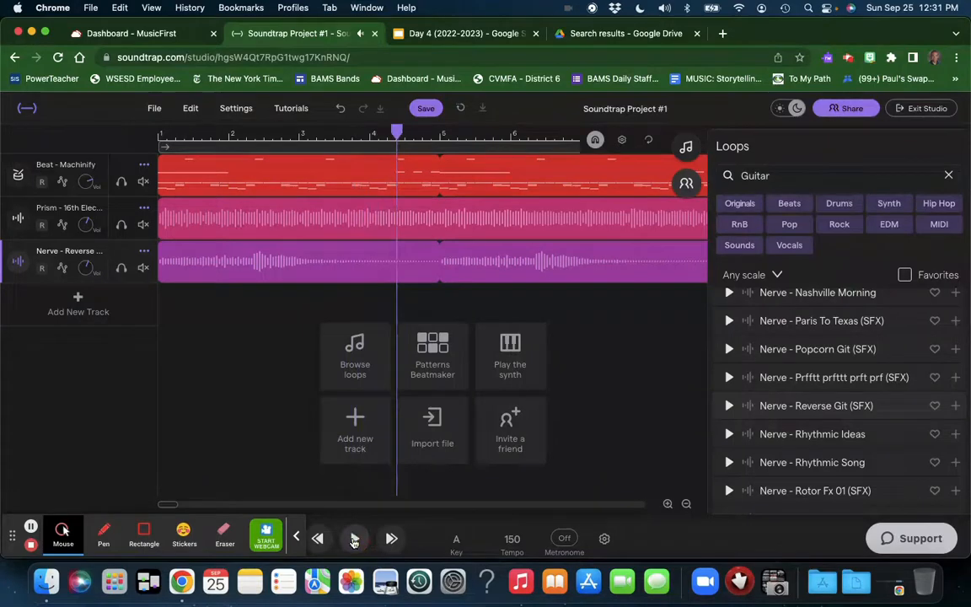
{"action": "left_click", "coordinate": [86, 268]}
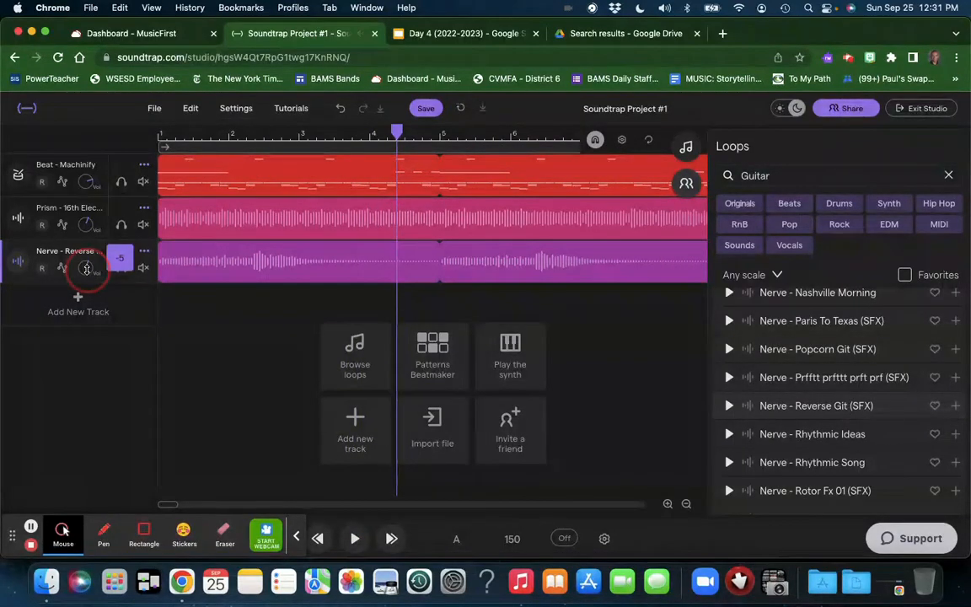
{"action": "left_click_drag", "start_coordinate": [86, 268], "coordinate": [80, 175]}
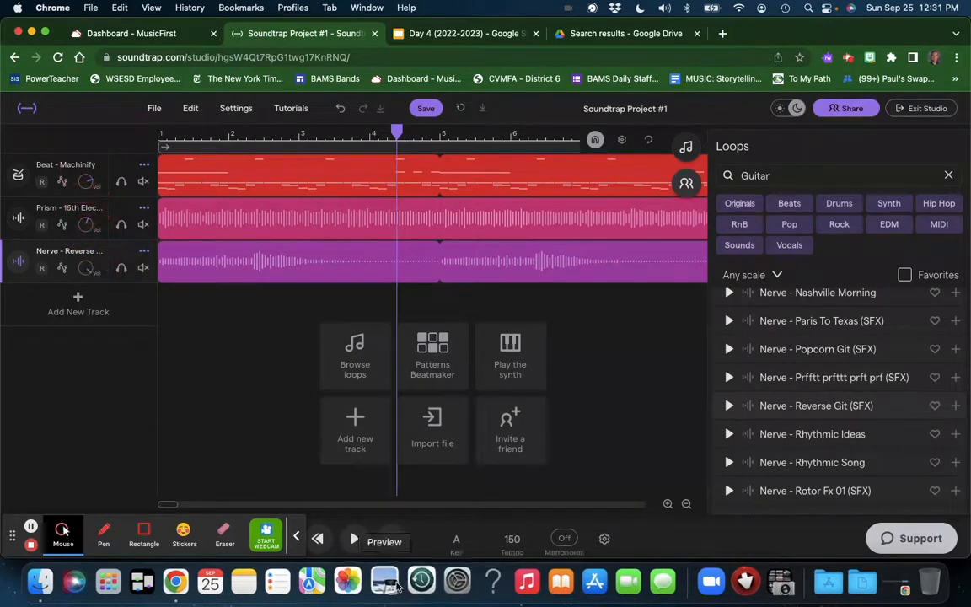
- Replay the opening from the start, pause in measure 3, and delete the Nerve - Reverse Git track
{"action": "left_click", "coordinate": [298, 529]}
{"action": "left_click", "coordinate": [282, 539]}
{"action": "key", "text": "space"}
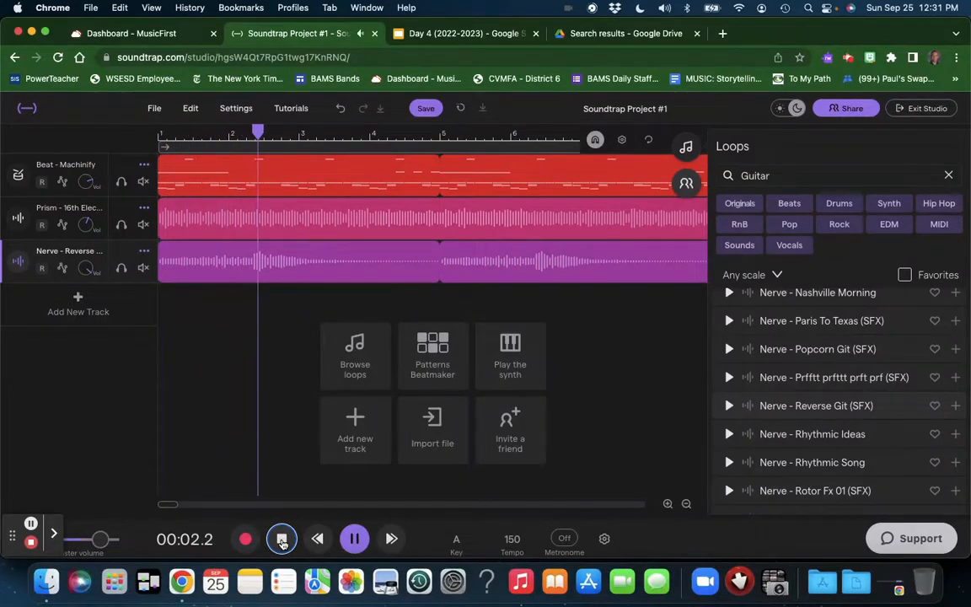
{"action": "key", "text": "space"}
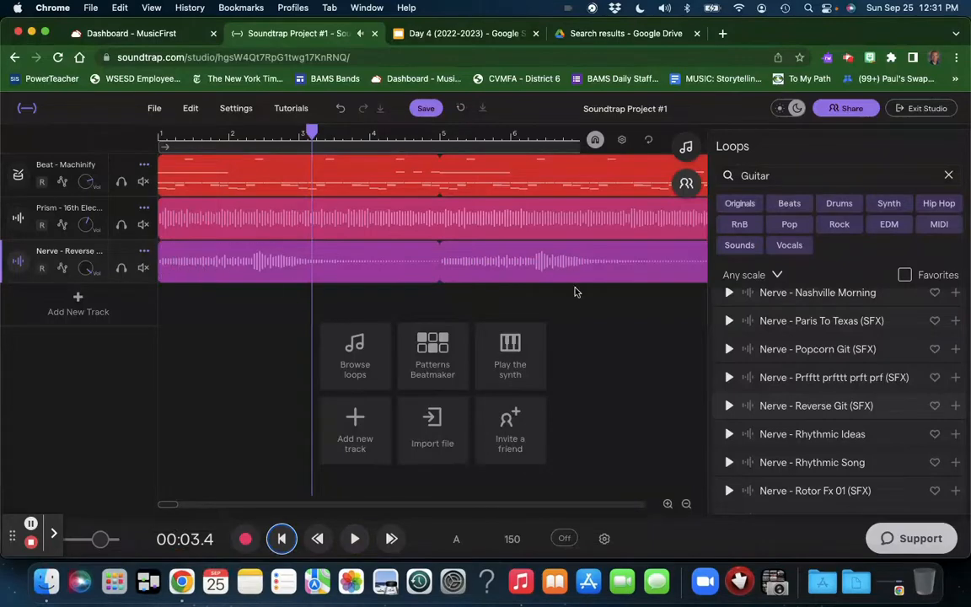
{"action": "left_click", "coordinate": [143, 251]}
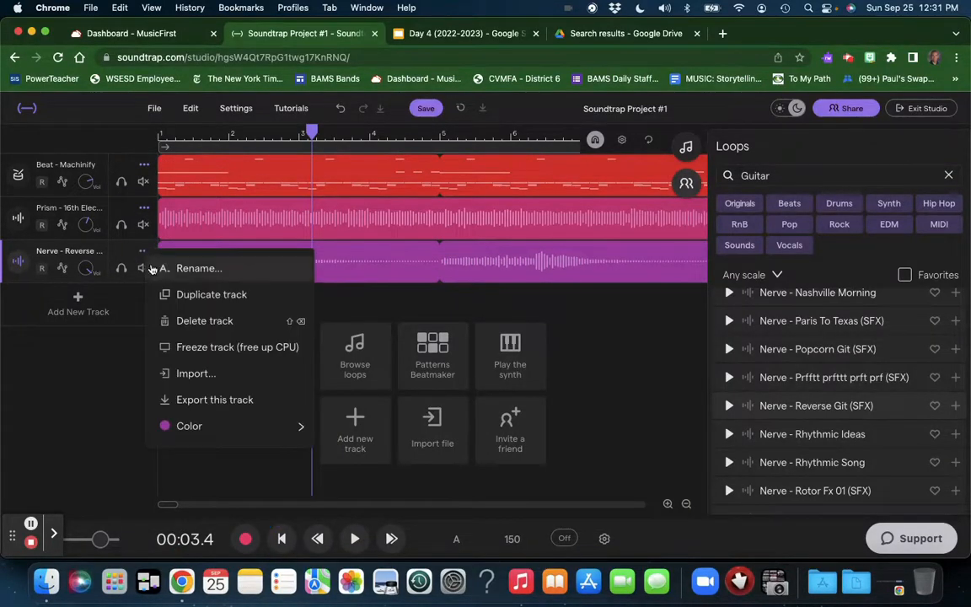
{"action": "left_click", "coordinate": [199, 322]}
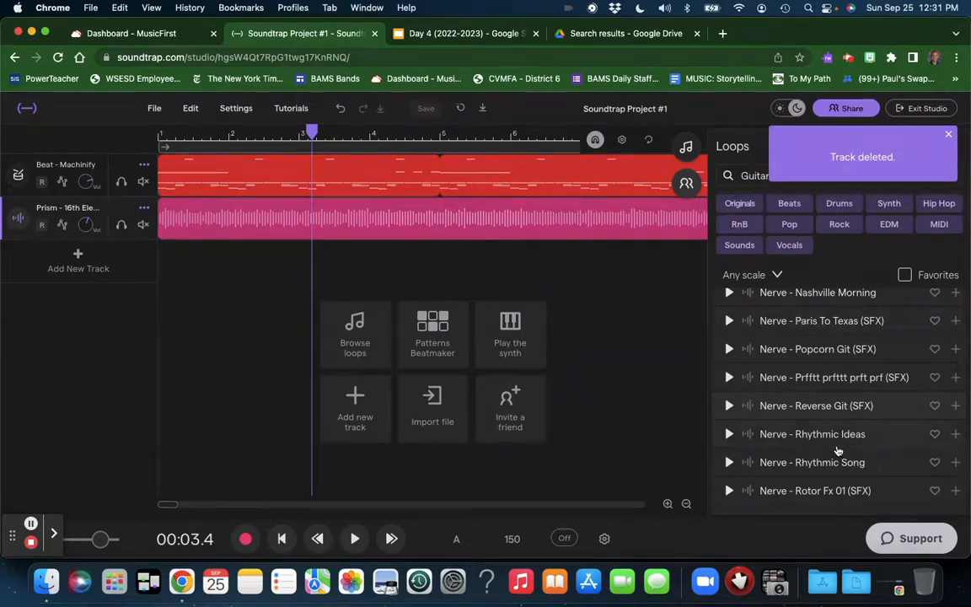
- Browse back to the Messenger guitar loops and preview Messenger - SG Riff 01 and Messenger - Tar Plucks 01
{"action": "scroll", "coordinate": [837, 451], "scroll_direction": "up", "scroll_amount": 2}
{"action": "scroll", "coordinate": [837, 451], "scroll_direction": "up", "scroll_amount": 1}
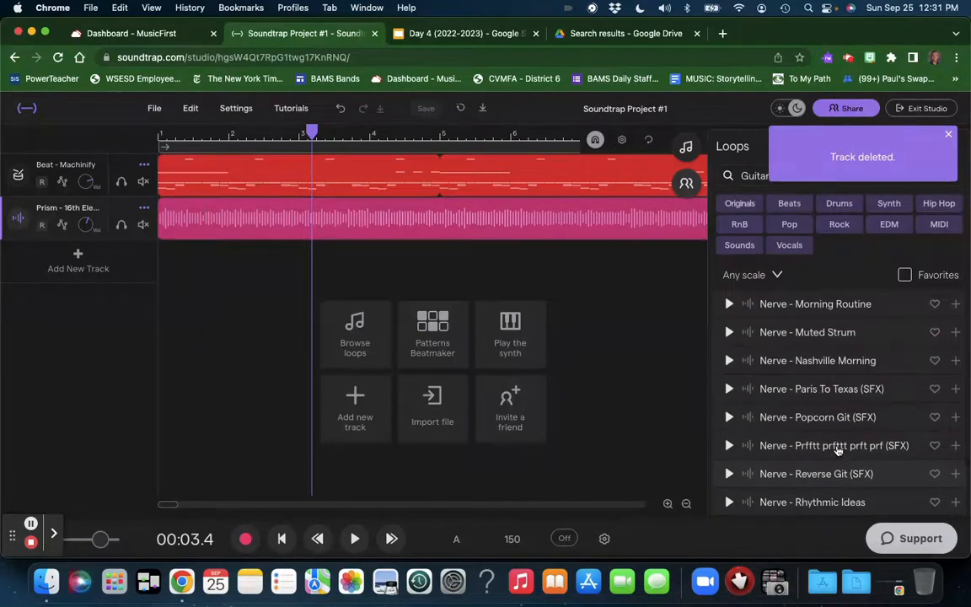
{"action": "scroll", "coordinate": [837, 451], "scroll_direction": "up", "scroll_amount": 15}
{"action": "scroll", "coordinate": [837, 451], "scroll_direction": "up", "scroll_amount": 20}
{"action": "scroll", "coordinate": [839, 451], "scroll_direction": "up", "scroll_amount": 15}
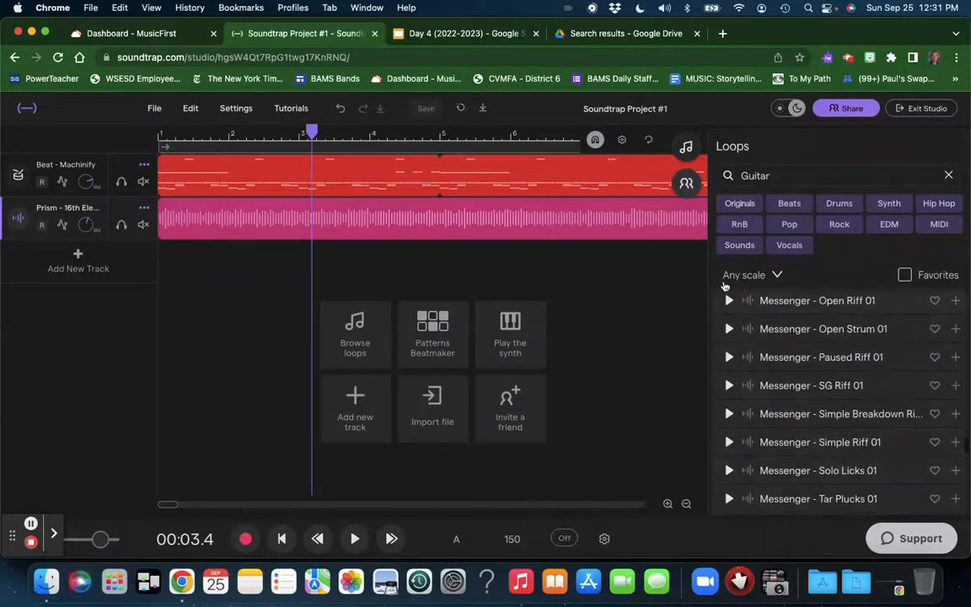
{"action": "left_click", "coordinate": [729, 386]}
{"action": "scroll", "coordinate": [759, 345], "scroll_direction": "down", "scroll_amount": 3}
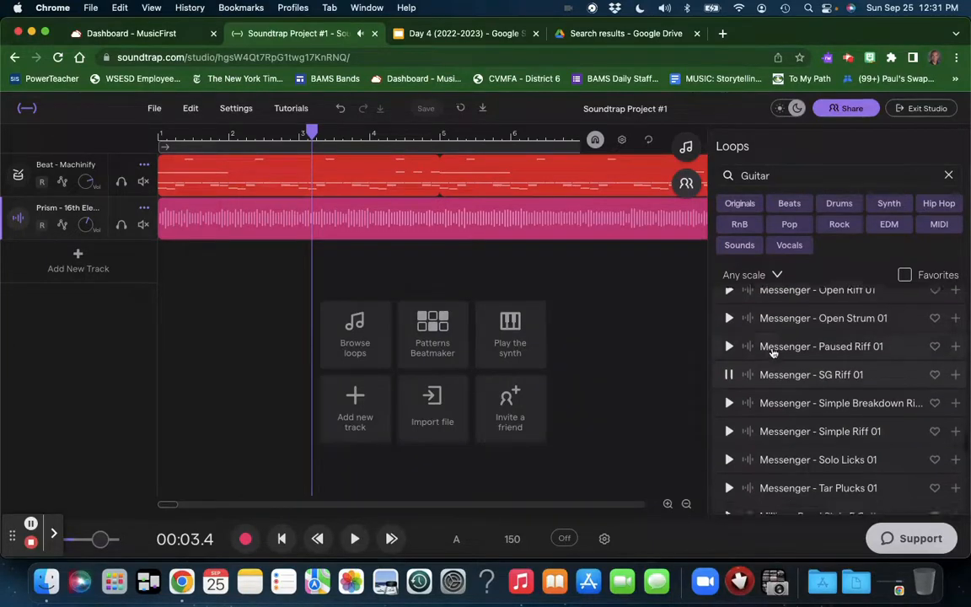
{"action": "left_click", "coordinate": [729, 431]}
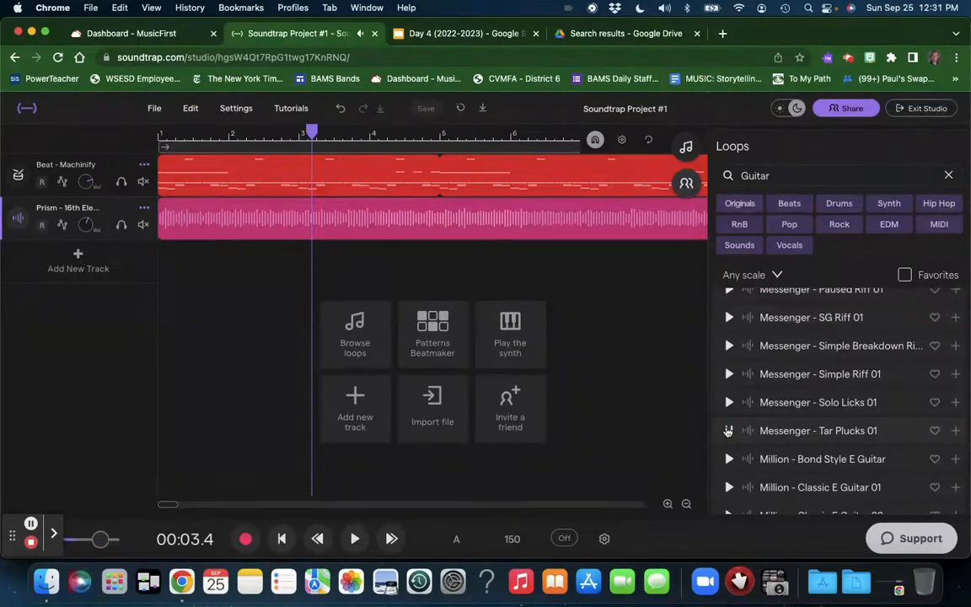
- Preview Messenger Solo Licks 01, Simple Riff 01 and Simple Breakdown Riff, and add Messenger - Tar Plucks 01 as the guitar track
{"action": "left_click", "coordinate": [728, 403]}
{"action": "left_click", "coordinate": [728, 374]}
{"action": "left_click", "coordinate": [729, 347]}
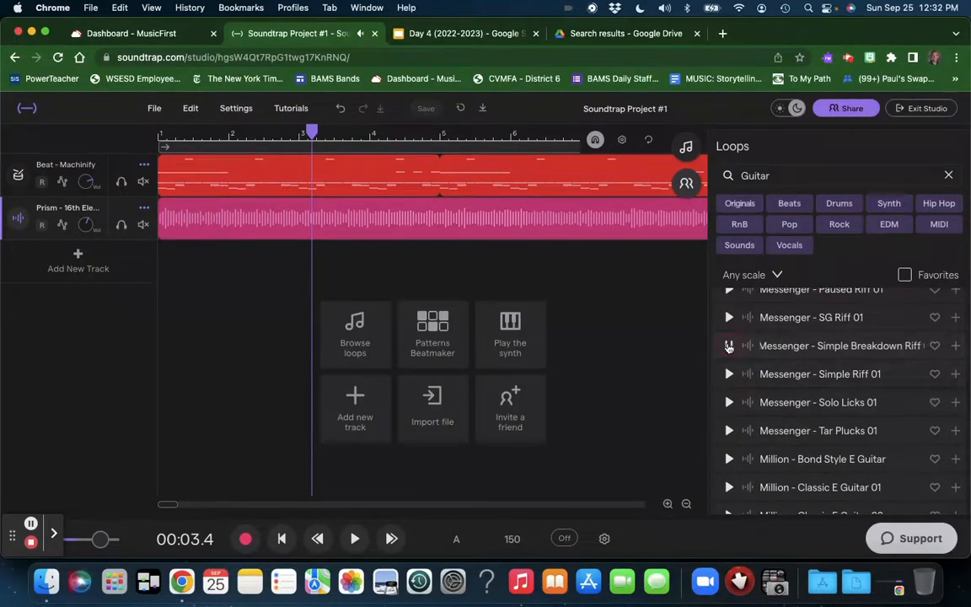
{"action": "left_click", "coordinate": [729, 432]}
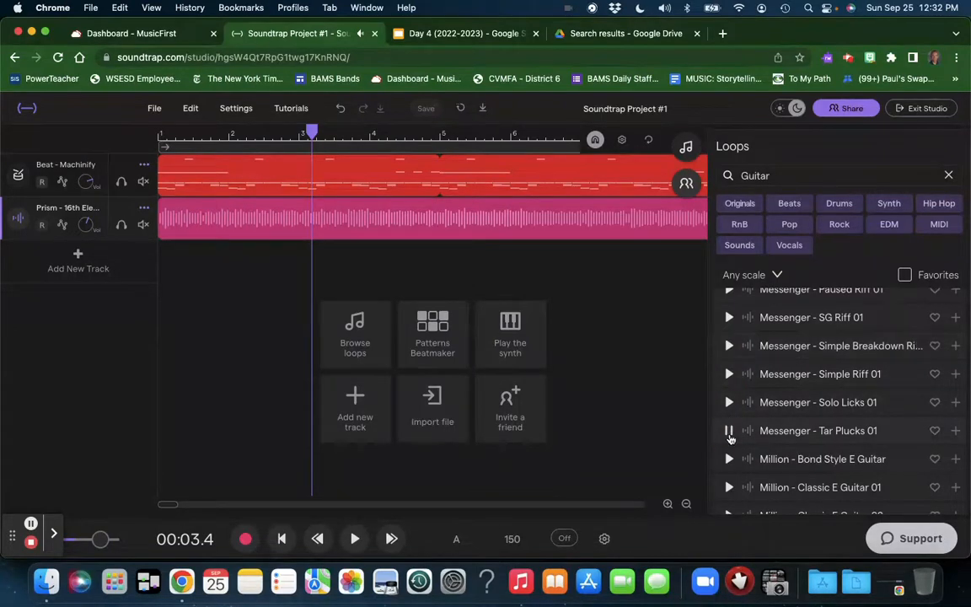
{"action": "double_click", "coordinate": [797, 432]}
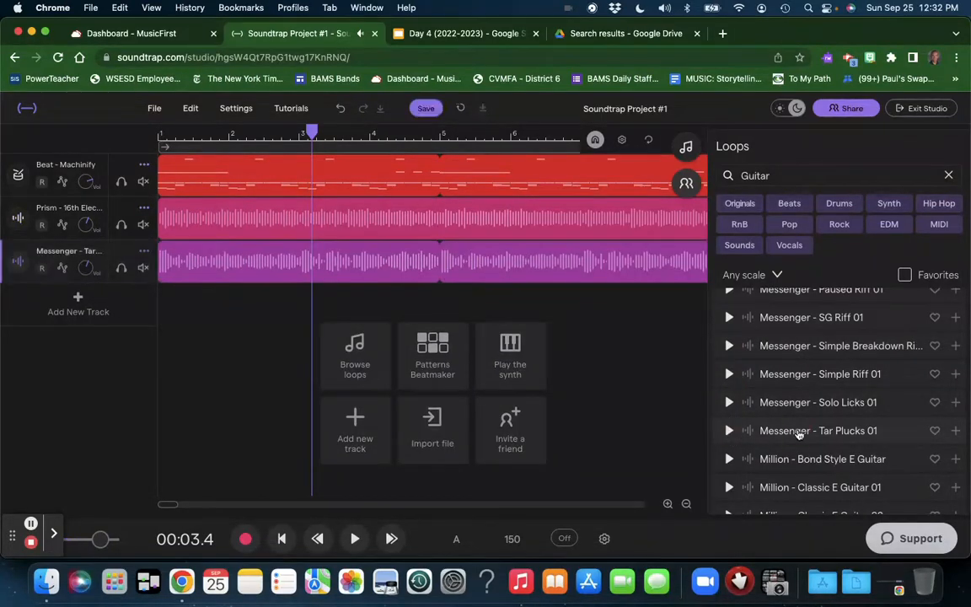
- Close the loop browser while playing the three-track project from the start, and stop at the end of measure 8
{"action": "left_click", "coordinate": [281, 539]}
{"action": "left_click", "coordinate": [354, 538]}
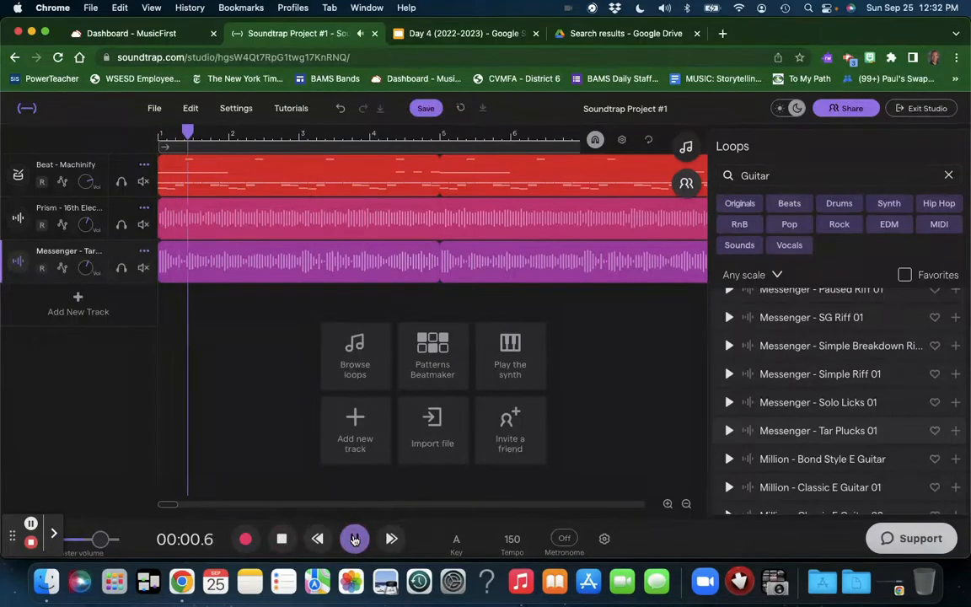
{"action": "left_click", "coordinate": [688, 150]}
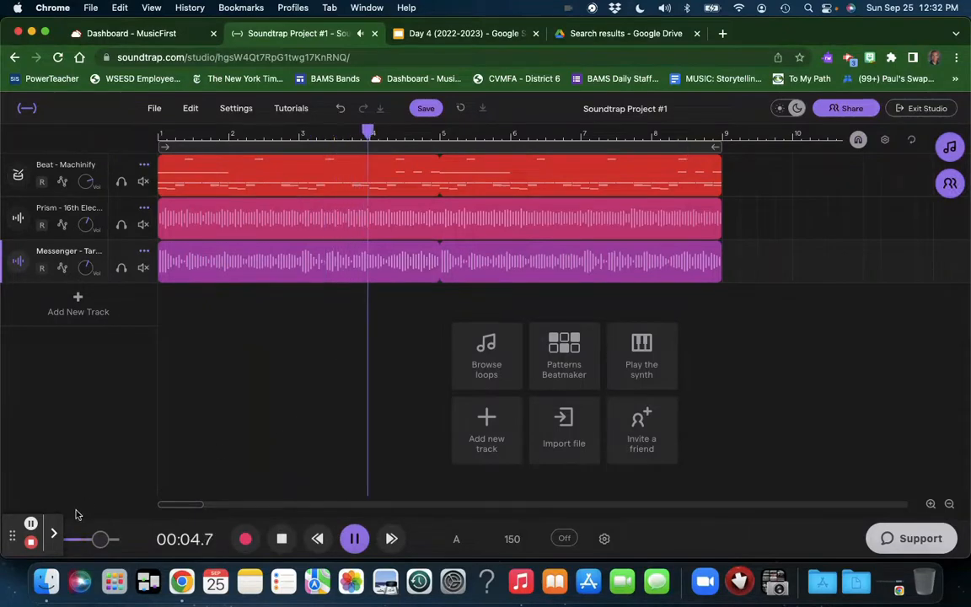
{"action": "left_click", "coordinate": [54, 533]}
{"action": "left_click", "coordinate": [266, 537]}
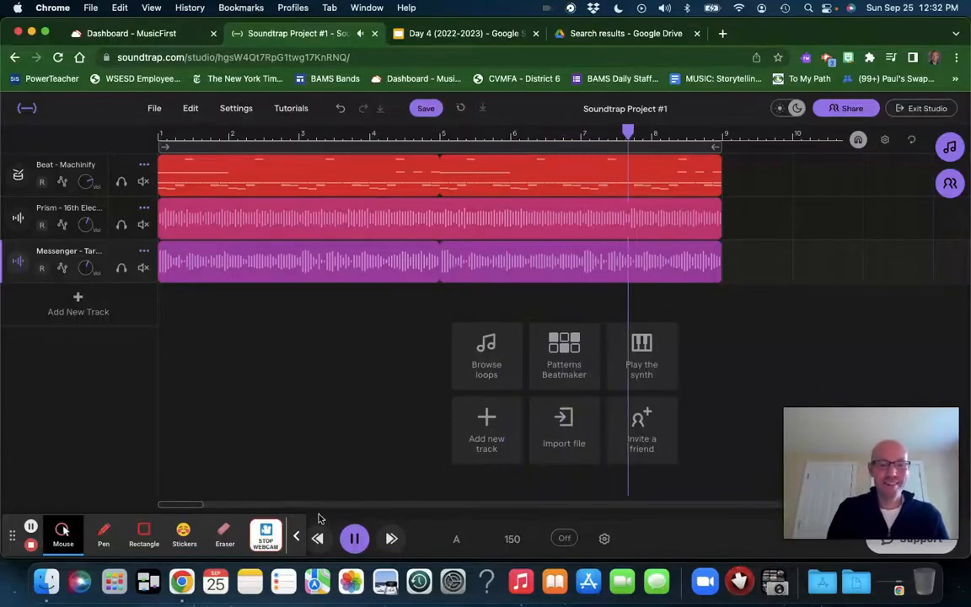
{"action": "left_click", "coordinate": [296, 527]}
{"action": "left_click", "coordinate": [285, 540]}
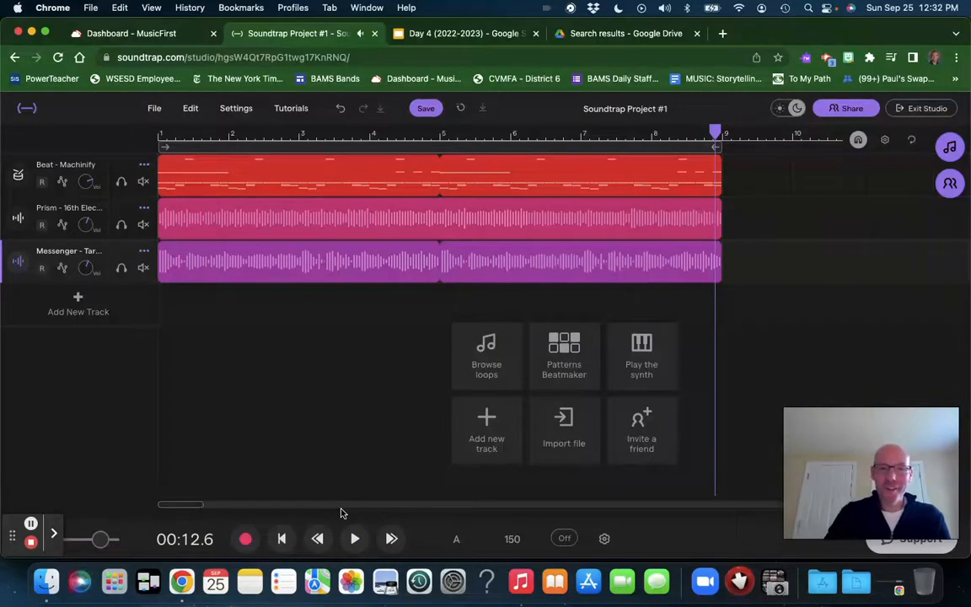
- Replay the project from the start, stop early in measure 5, and return the playhead to the beginning
{"action": "left_click", "coordinate": [281, 540]}
{"action": "key", "text": "space"}
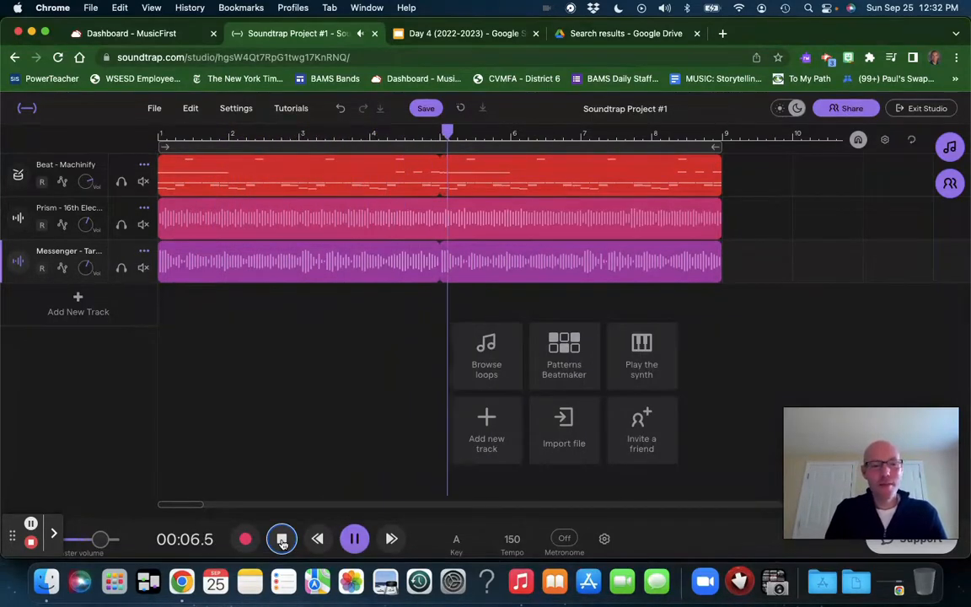
{"action": "left_click", "coordinate": [282, 540]}
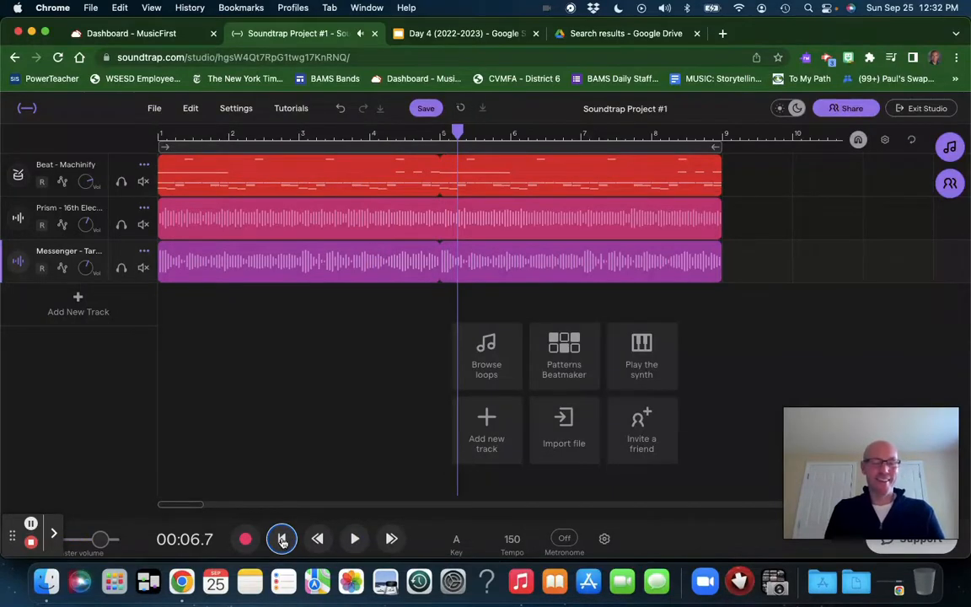
{"action": "left_click", "coordinate": [283, 541]}
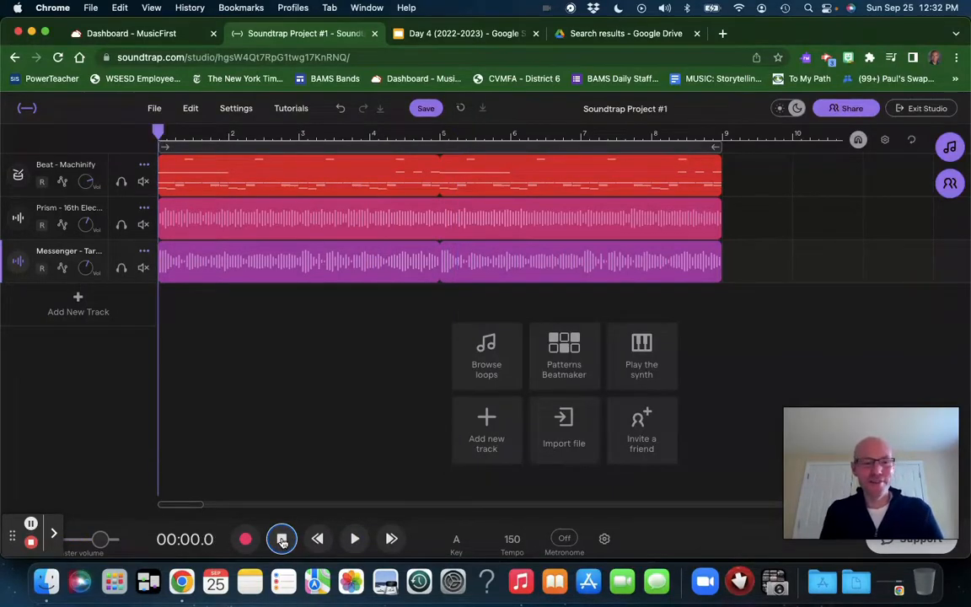
- Play the project through to the end of measure 8, return the playhead to the beginning, and save the project
{"action": "key", "text": "space"}
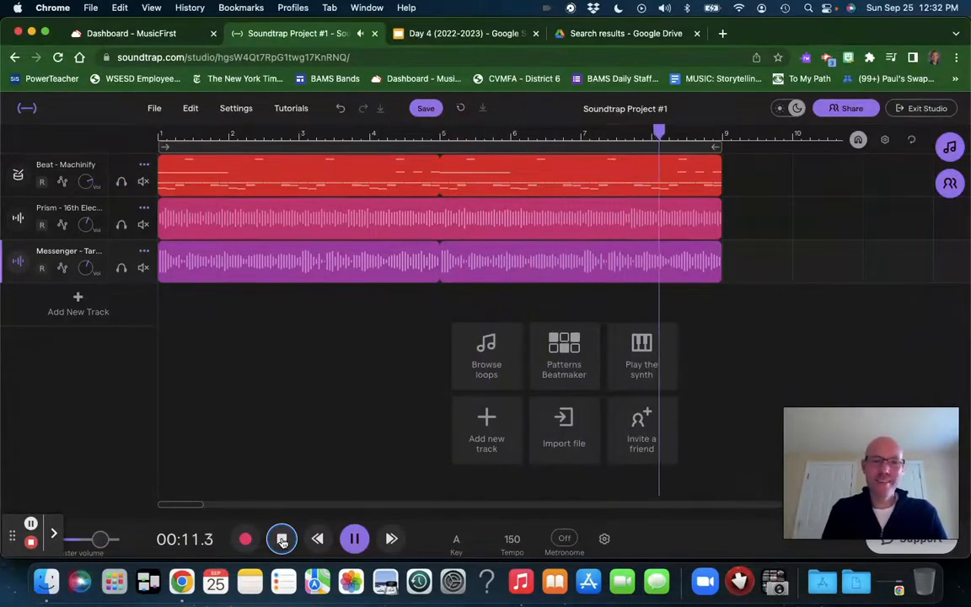
{"action": "left_click", "coordinate": [283, 541]}
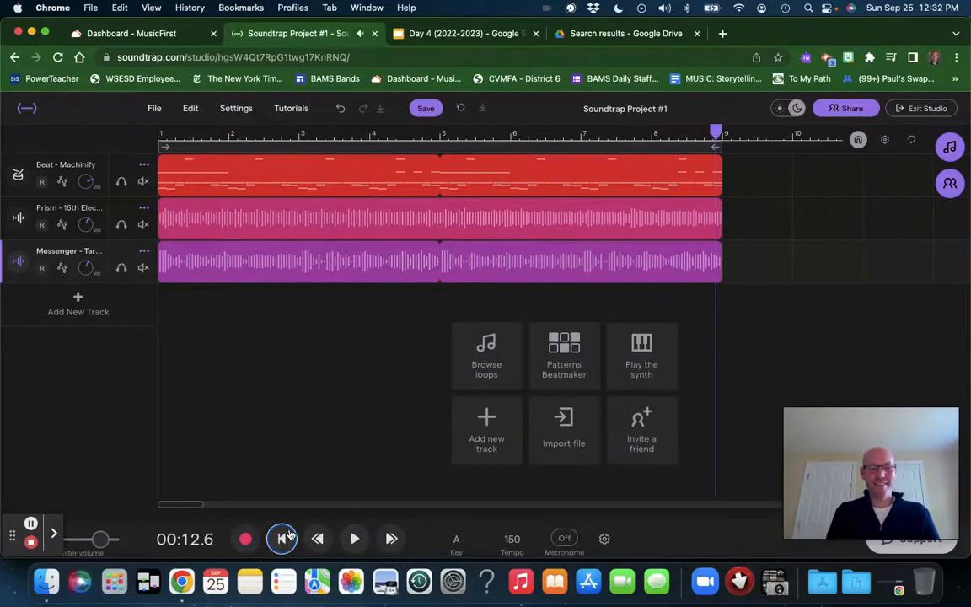
{"action": "left_click", "coordinate": [283, 542]}
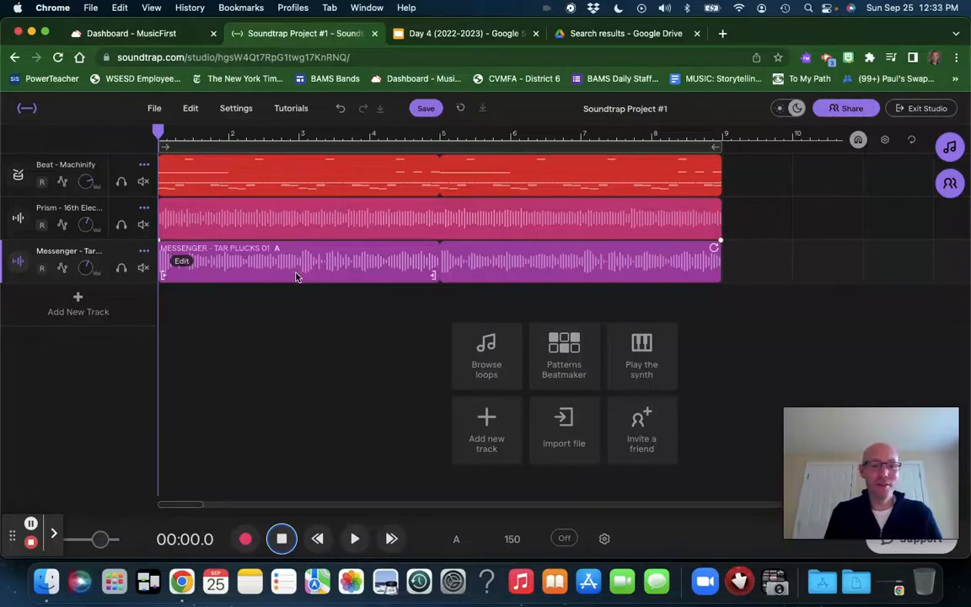
{"action": "left_click", "coordinate": [425, 109]}
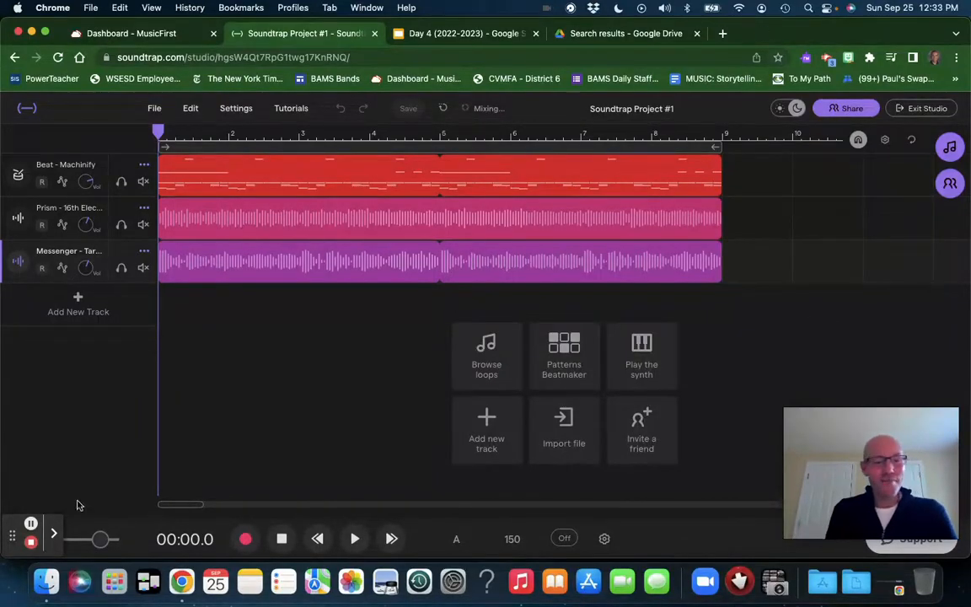
- Check the Soundtrap Project #1 requirements in the Day 4 slides and clear the Guitar search in the project's loop browser
{"action": "left_click", "coordinate": [53, 533]}
{"action": "left_click", "coordinate": [266, 537]}
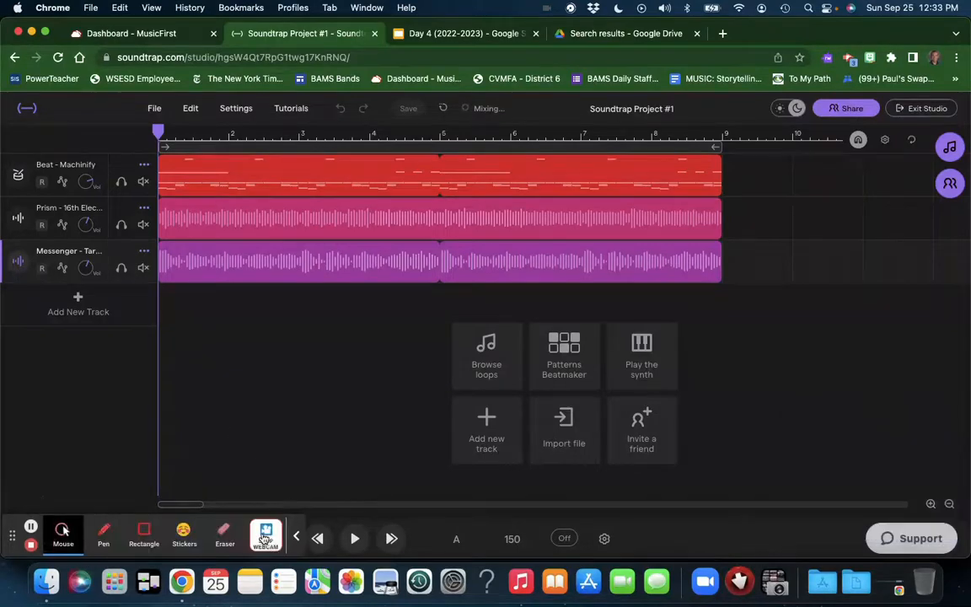
{"action": "left_click", "coordinate": [950, 149]}
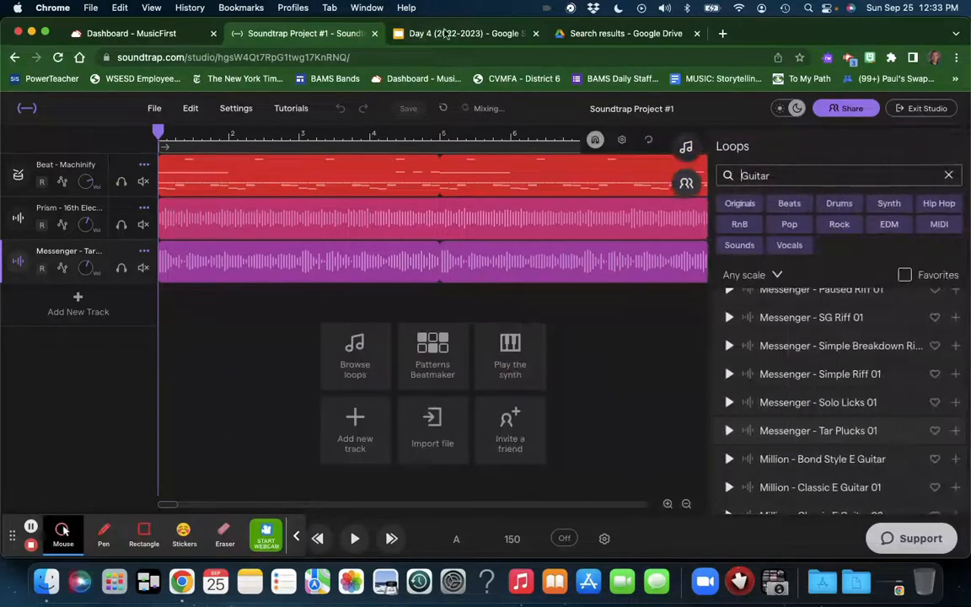
{"action": "left_click", "coordinate": [421, 33]}
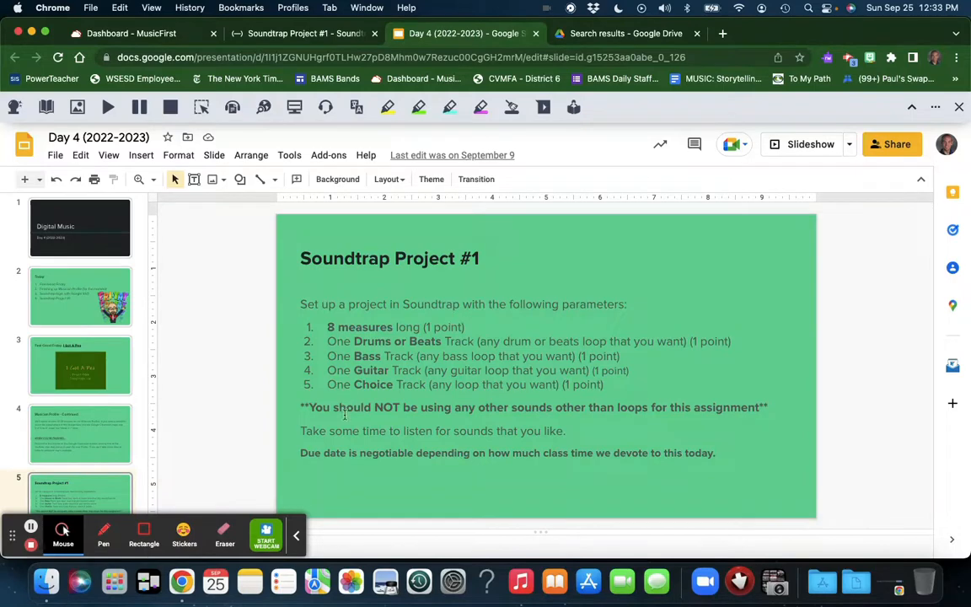
{"action": "left_click", "coordinate": [304, 35]}
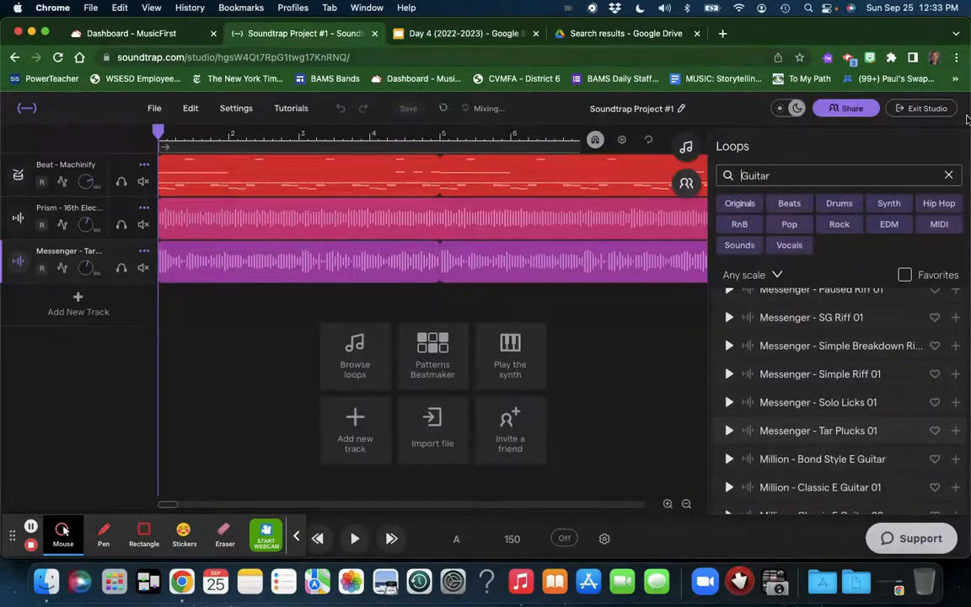
{"action": "left_click", "coordinate": [948, 176]}
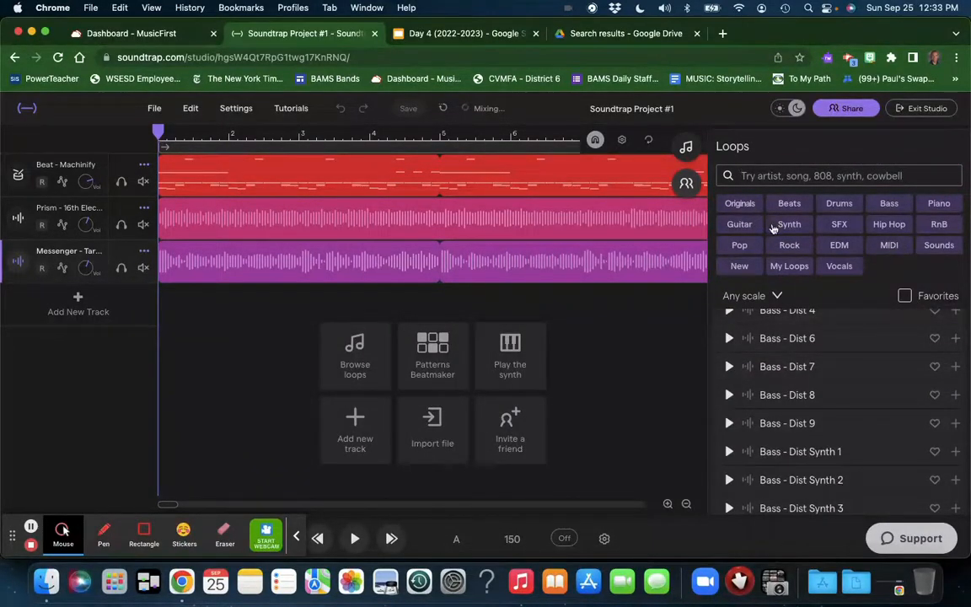
{"action": "left_click", "coordinate": [686, 149]}
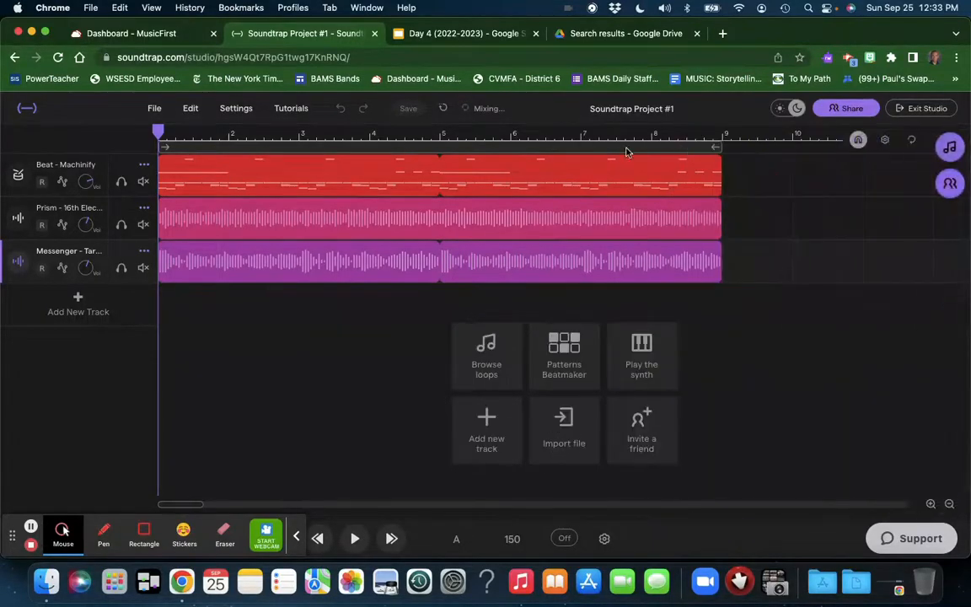
- Play the project from the beginning, stop late in measure 8, and return the playhead to the start
{"action": "left_click", "coordinate": [267, 538]}
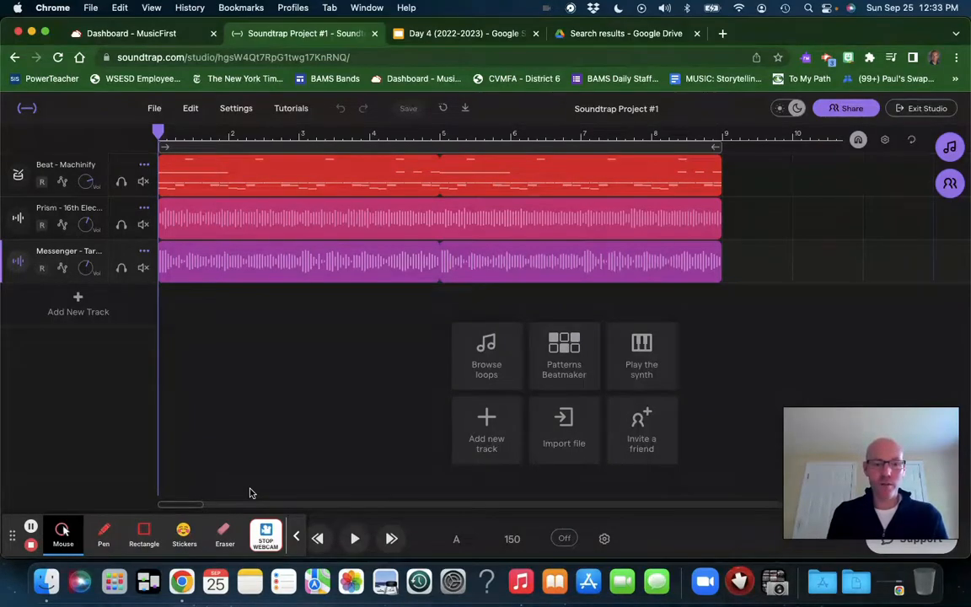
{"action": "left_click", "coordinate": [296, 538]}
{"action": "key", "text": "space"}
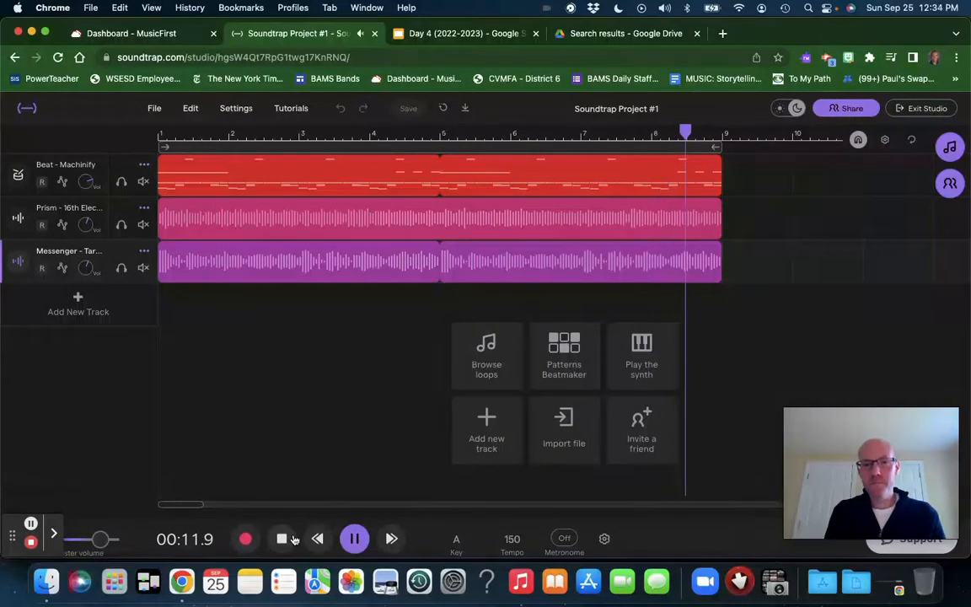
{"action": "left_click", "coordinate": [293, 539]}
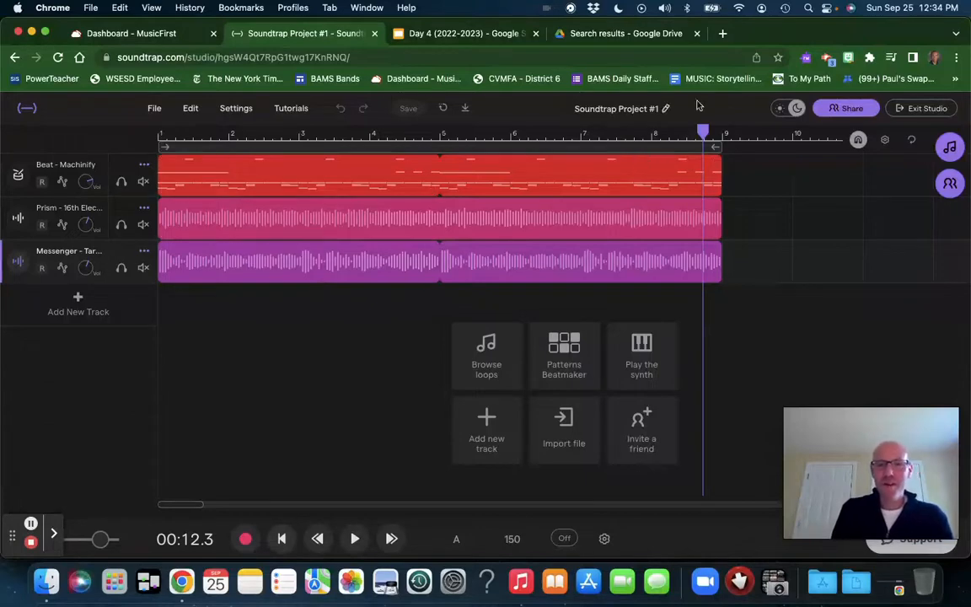
{"action": "left_click", "coordinate": [591, 217]}
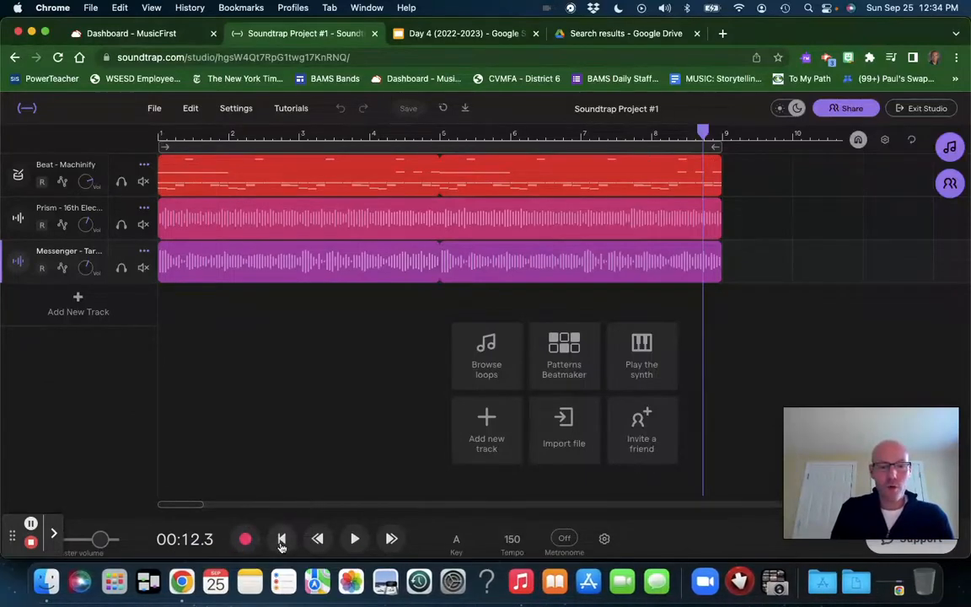
{"action": "left_click", "coordinate": [282, 538]}
- Browse the Pop loops, preview Brampton - Vinyl Piano 15R, and add it as the choice track
{"action": "left_click", "coordinate": [949, 148]}
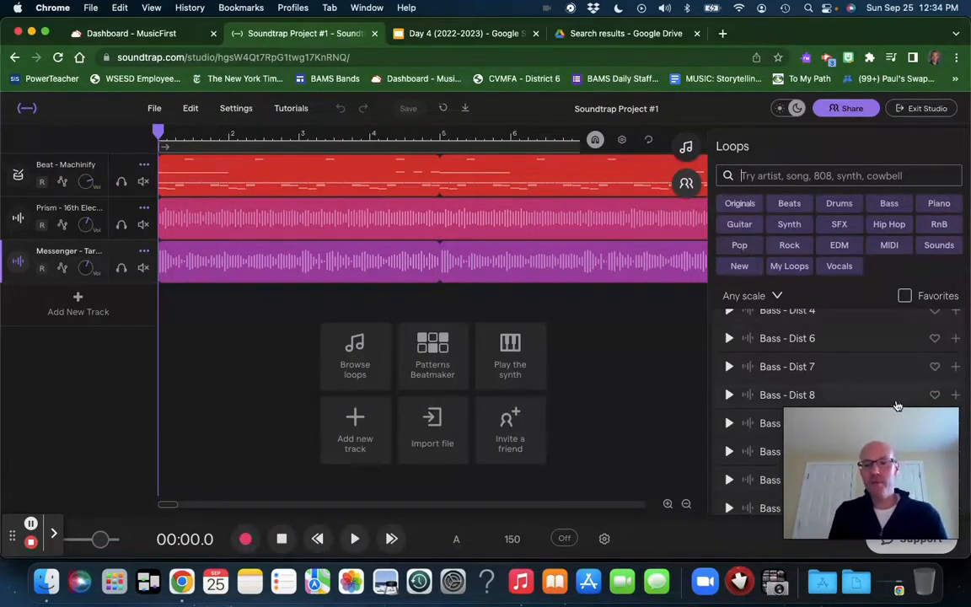
{"action": "left_click", "coordinate": [739, 244]}
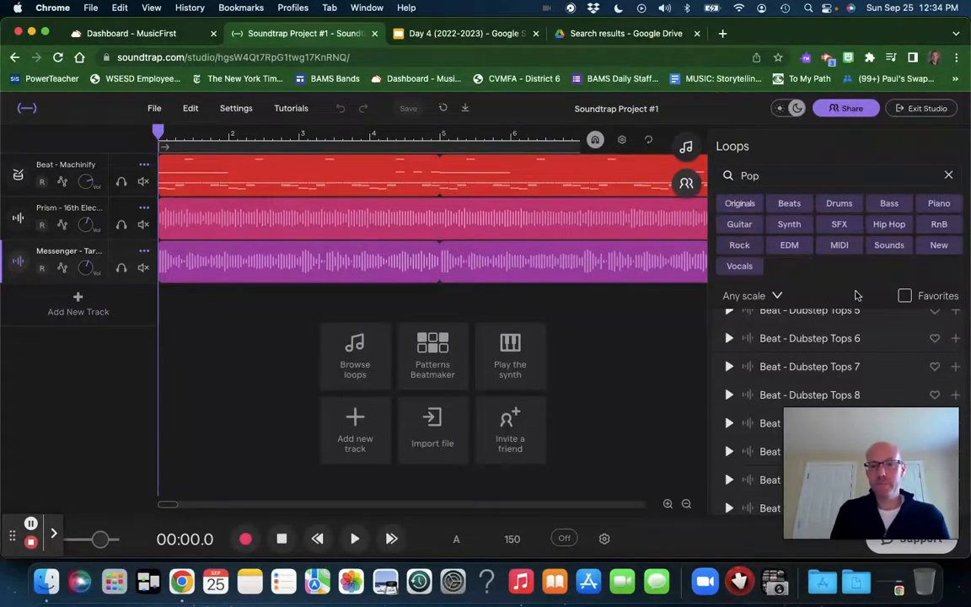
{"action": "scroll", "coordinate": [747, 408], "scroll_direction": "down", "scroll_amount": 10}
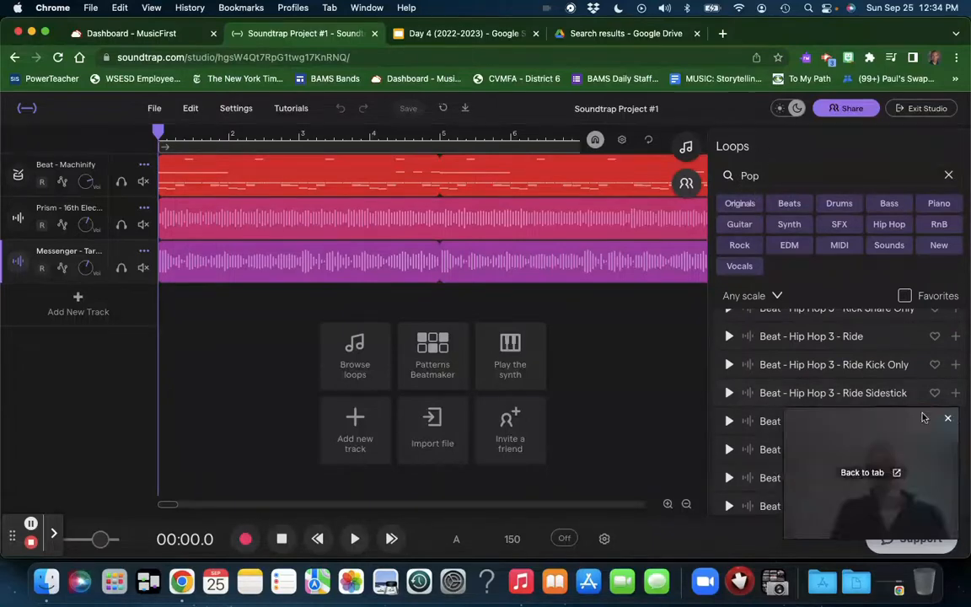
{"action": "left_click", "coordinate": [53, 533]}
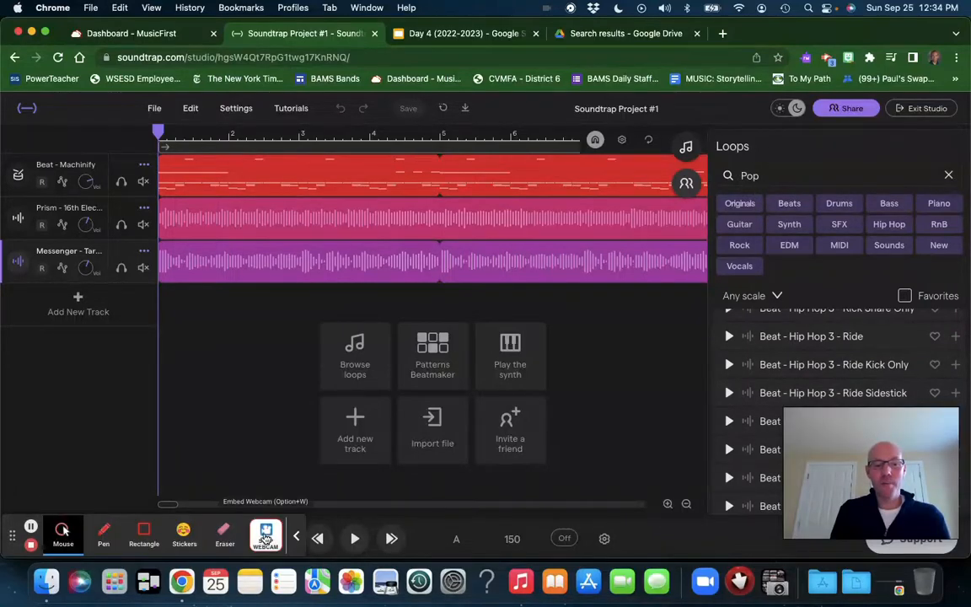
{"action": "left_click", "coordinate": [266, 536]}
{"action": "scroll", "coordinate": [835, 409], "scroll_direction": "down", "scroll_amount": 5}
{"action": "scroll", "coordinate": [835, 409], "scroll_direction": "down", "scroll_amount": 15}
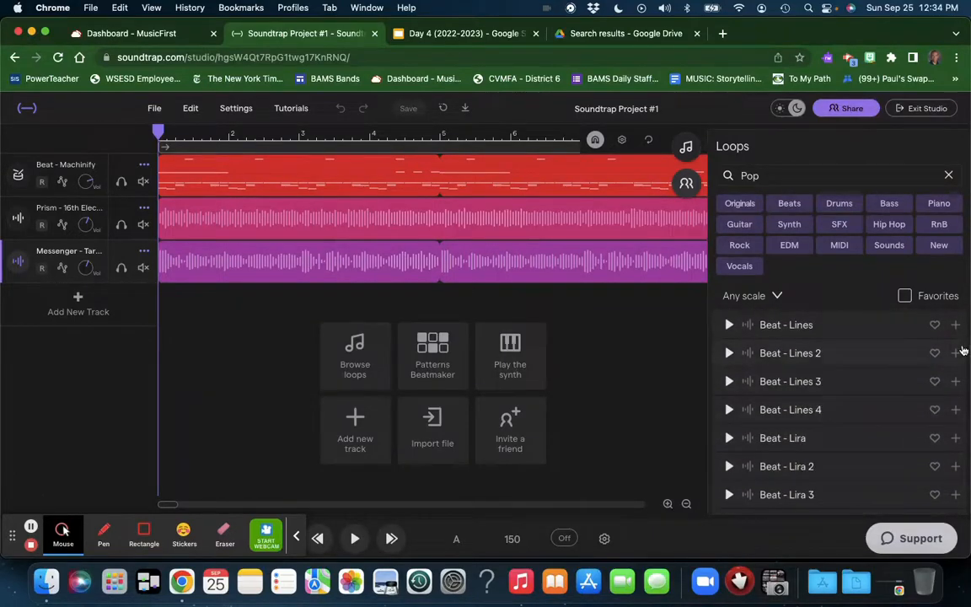
{"action": "scroll", "coordinate": [831, 464], "scroll_direction": "down", "scroll_amount": 15}
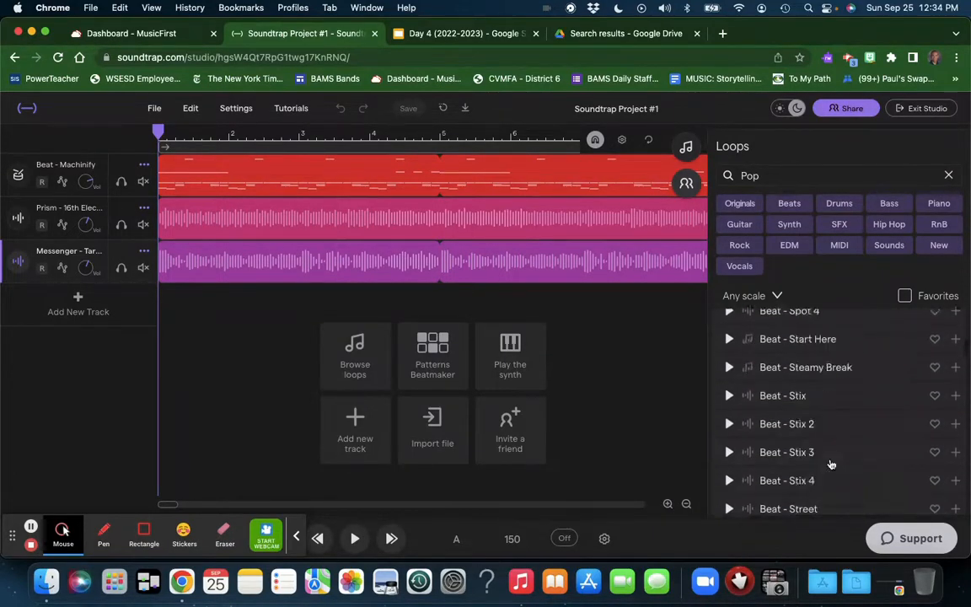
{"action": "scroll", "coordinate": [831, 464], "scroll_direction": "down", "scroll_amount": 15}
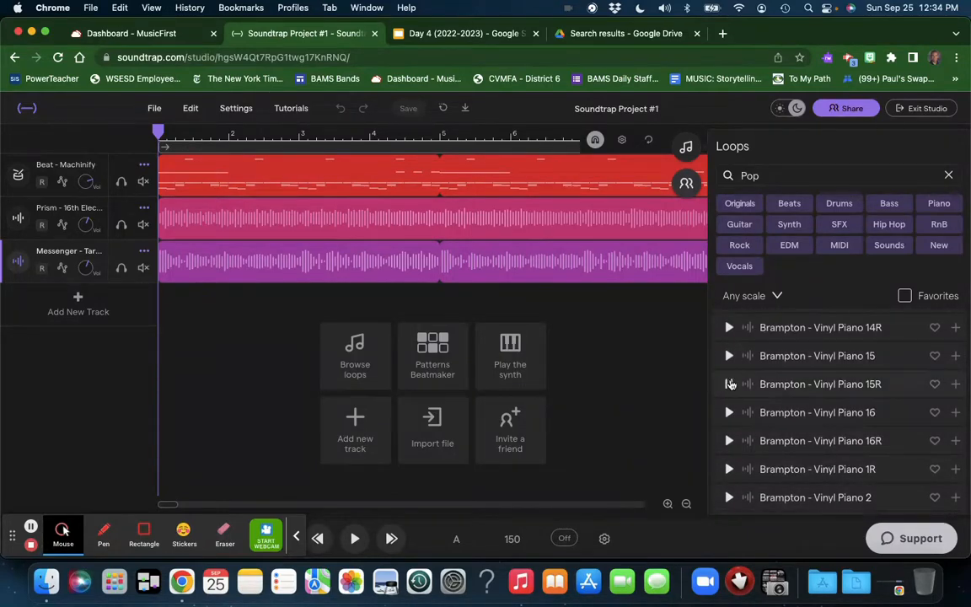
{"action": "left_click", "coordinate": [730, 384]}
{"action": "left_click", "coordinate": [746, 386]}
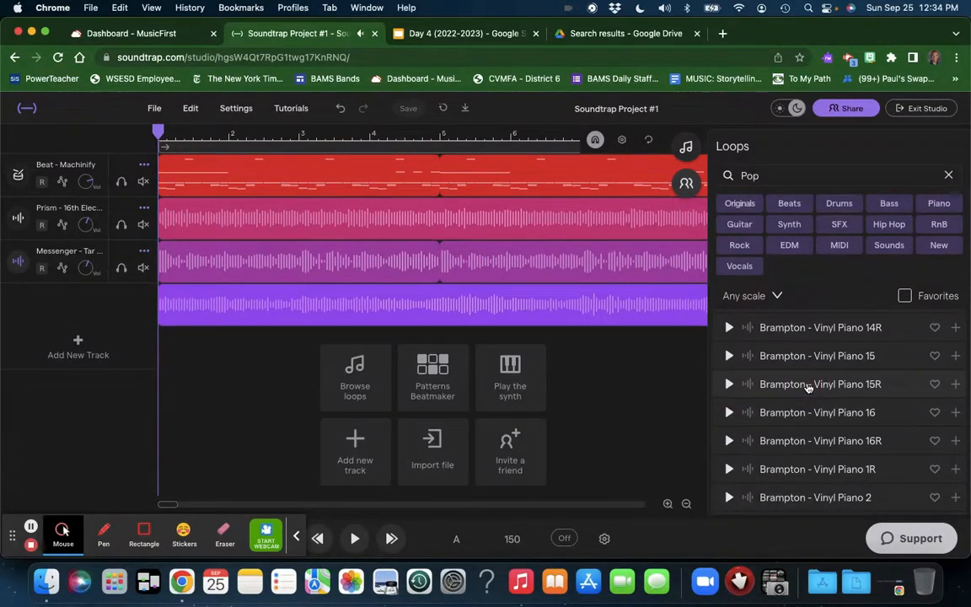
- Play the opening with the loop browser closed, pause near the end of measure 1, and raise the Brampton track's volume to about 4
{"action": "left_click", "coordinate": [687, 149]}
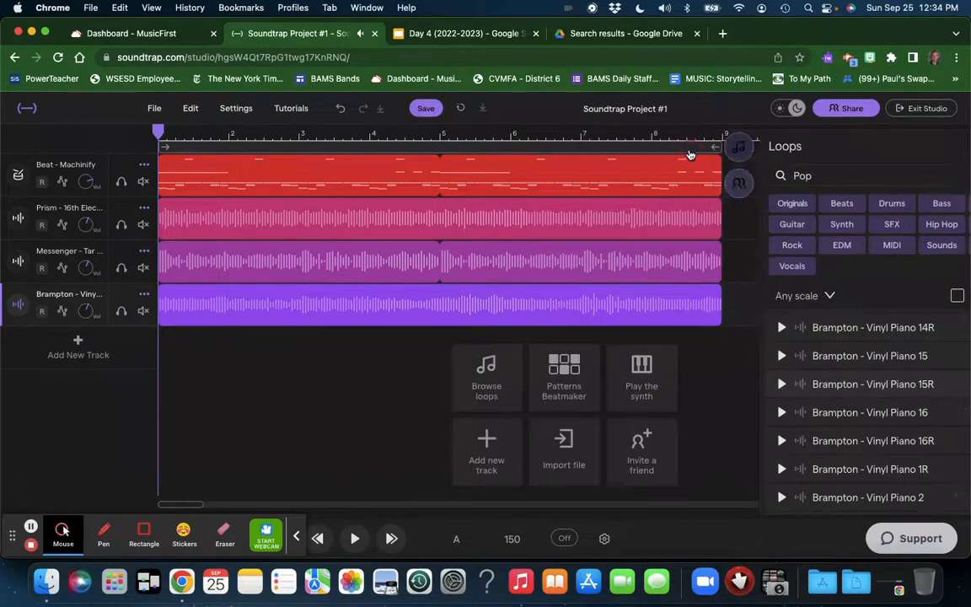
{"action": "key", "text": "space"}
{"action": "key", "text": "space"}
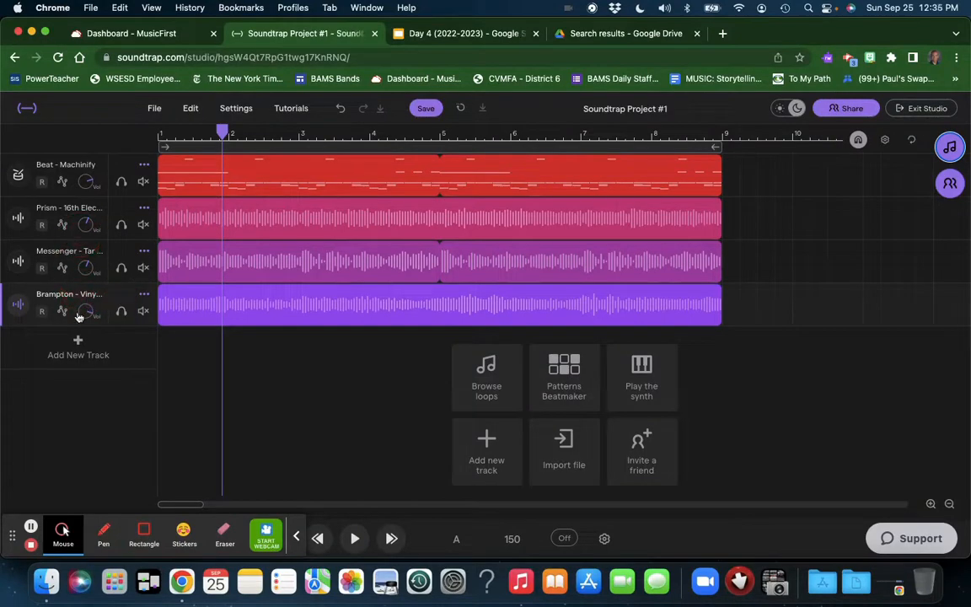
{"action": "left_click_drag", "start_coordinate": [87, 311], "coordinate": [83, 301]}
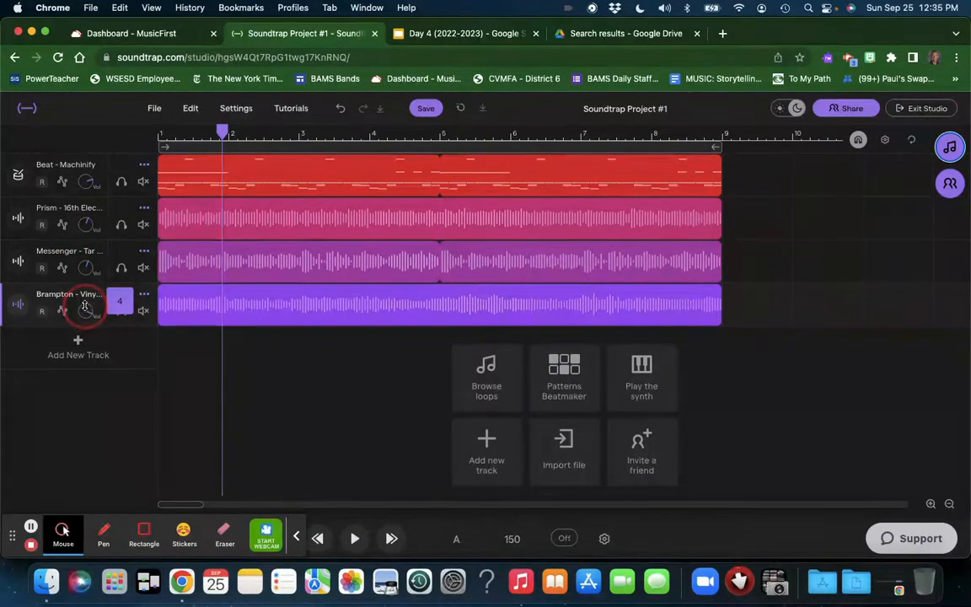
- Replay the four-track mix from early in measure 1 and pause near the end of measure 4
{"action": "left_click", "coordinate": [174, 131]}
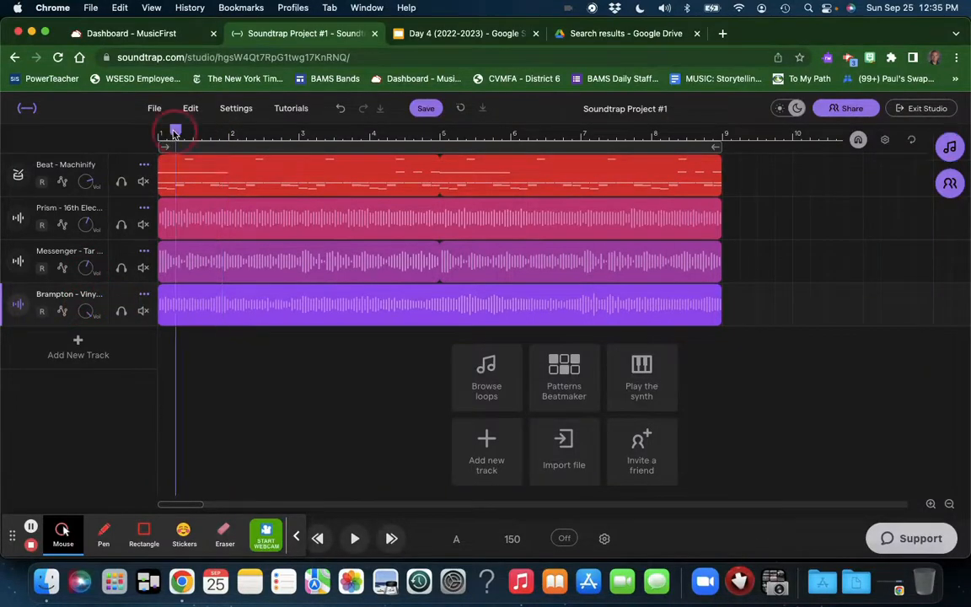
{"action": "key", "text": "space"}
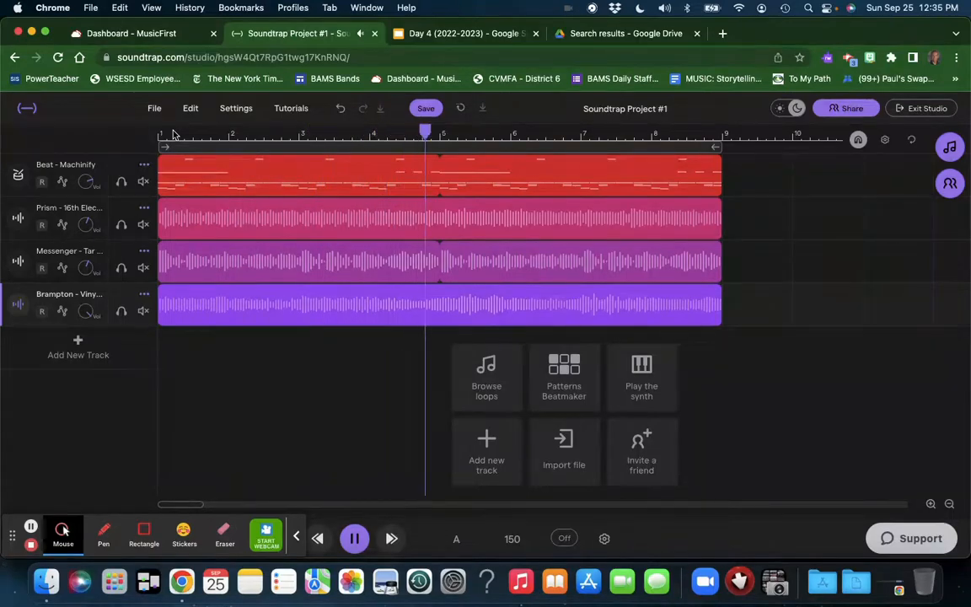
{"action": "key", "text": "space"}
{"action": "left_click", "coordinate": [353, 299]}
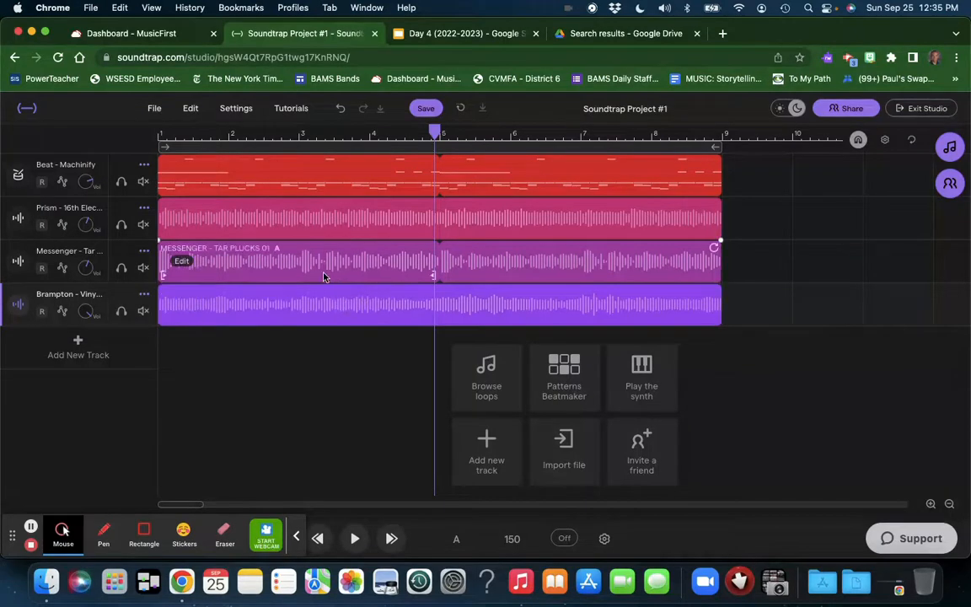
- Play the mix on to the start of measure 6, pause, and delete the Brampton - Vinyl Piano choice track
{"action": "key", "text": "space"}
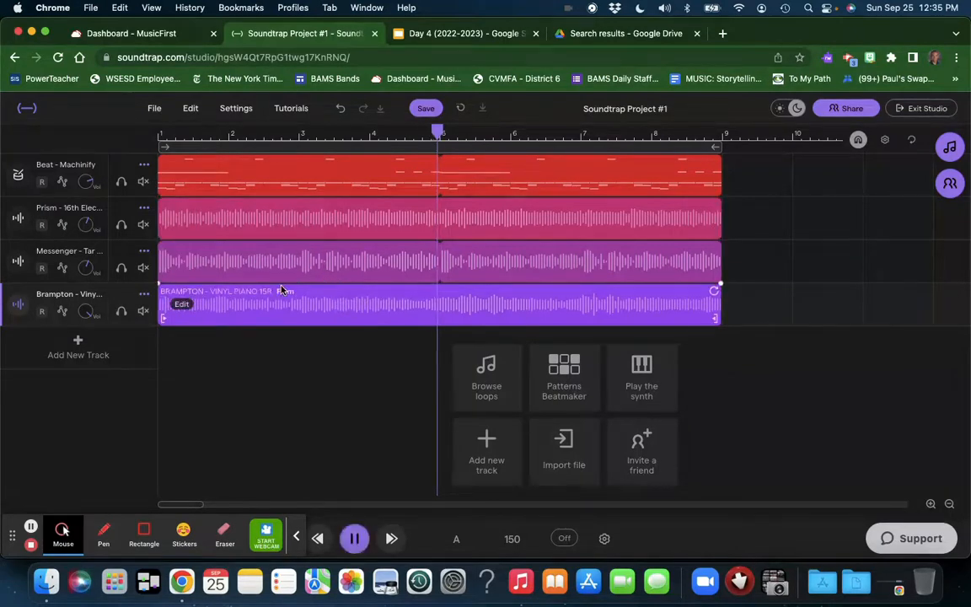
{"action": "key", "text": "space"}
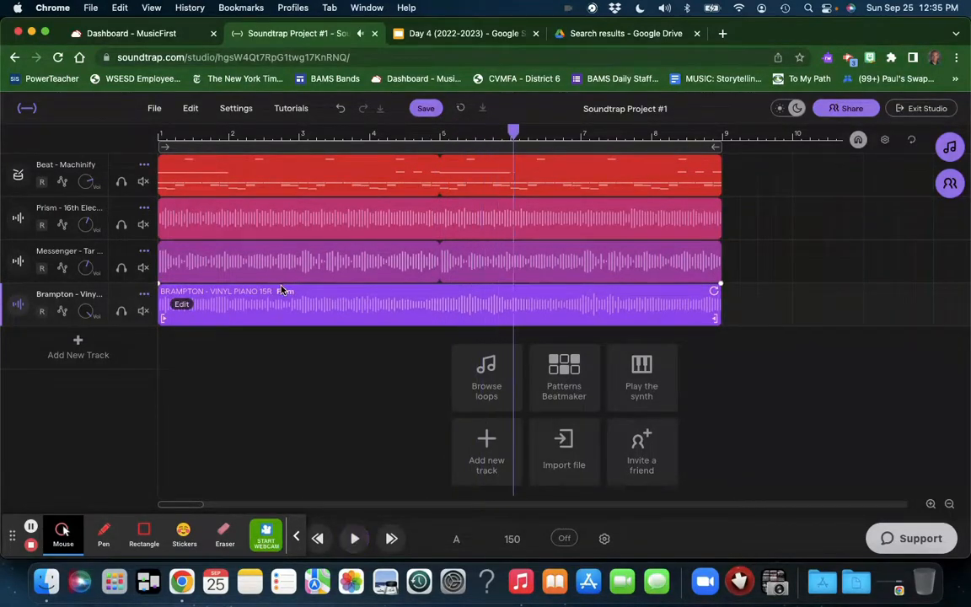
{"action": "left_click", "coordinate": [946, 146]}
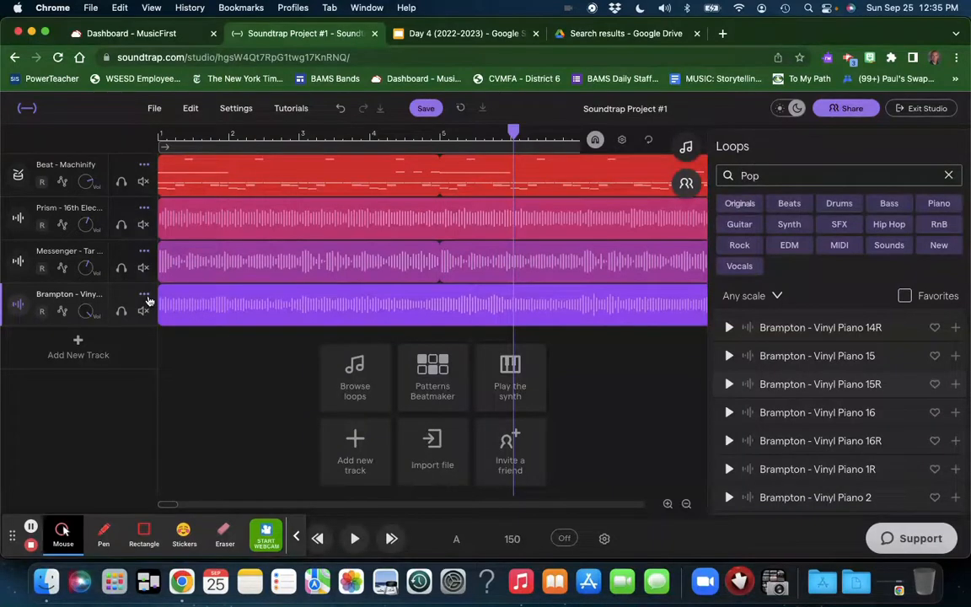
{"action": "left_click", "coordinate": [144, 309]}
{"action": "left_click", "coordinate": [144, 295]}
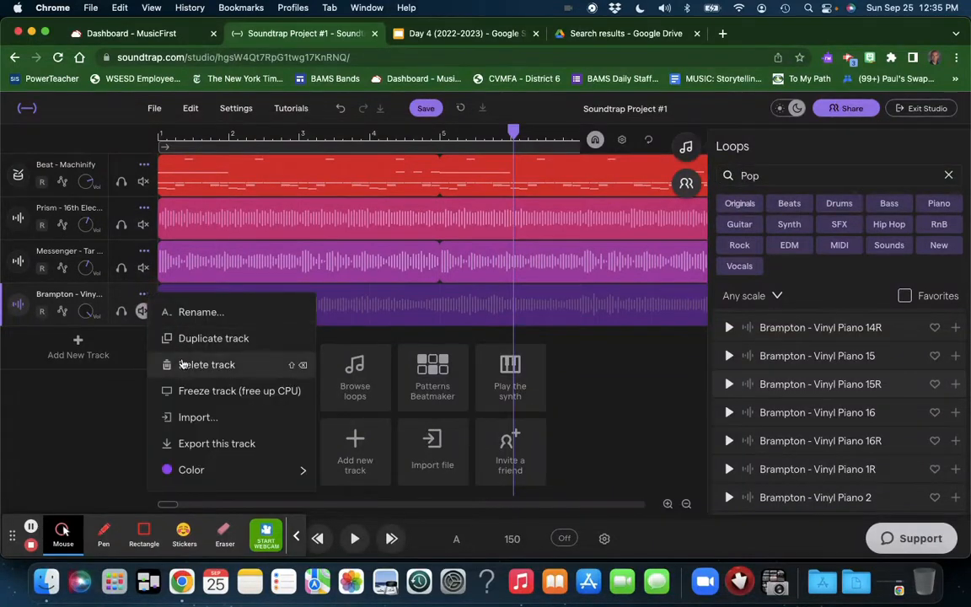
{"action": "left_click", "coordinate": [165, 364]}
- Browse further through the Pop loops, preview Dark Chi - Dark Upright Piano 08, and add it as the choice track
{"action": "scroll", "coordinate": [813, 405], "scroll_direction": "down", "scroll_amount": 10}
{"action": "scroll", "coordinate": [820, 407], "scroll_direction": "down", "scroll_amount": 15}
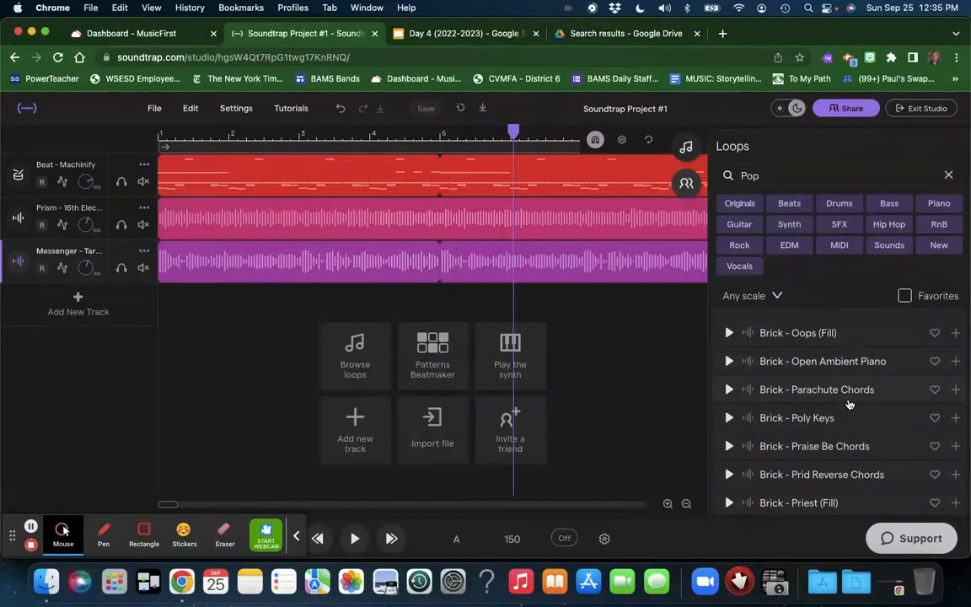
{"action": "scroll", "coordinate": [849, 405], "scroll_direction": "down", "scroll_amount": 15}
{"action": "left_click_drag", "start_coordinate": [967, 358], "coordinate": [966, 384]}
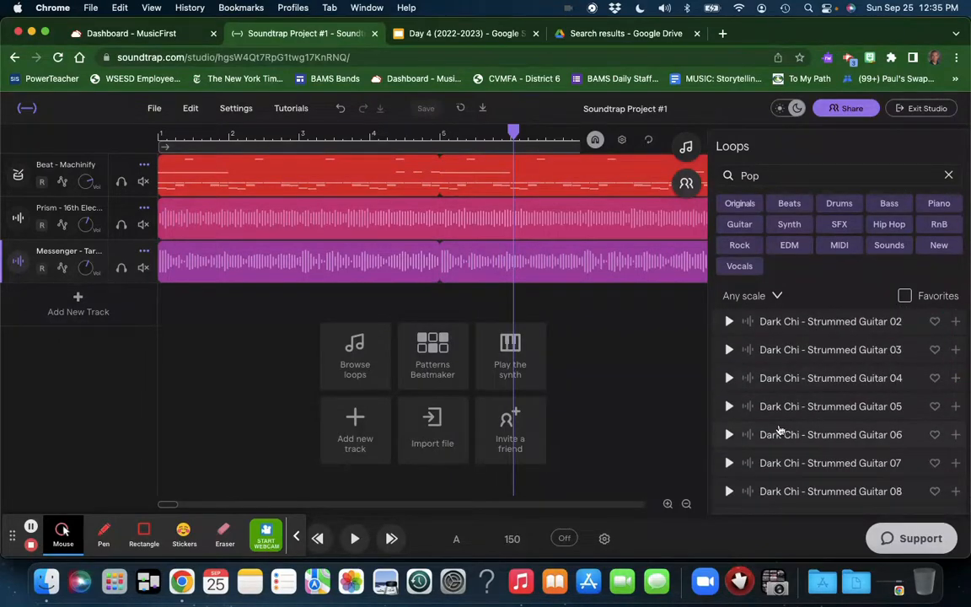
{"action": "scroll", "coordinate": [780, 430], "scroll_direction": "up", "scroll_amount": 15}
{"action": "scroll", "coordinate": [780, 430], "scroll_direction": "up", "scroll_amount": 15}
{"action": "scroll", "coordinate": [780, 430], "scroll_direction": "up", "scroll_amount": 5}
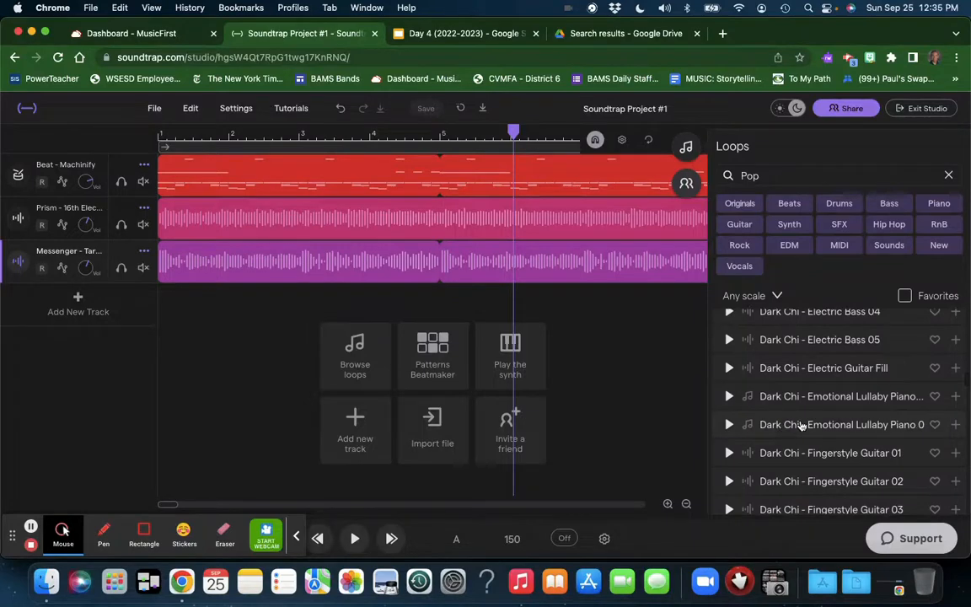
{"action": "scroll", "coordinate": [799, 422], "scroll_direction": "up", "scroll_amount": 8}
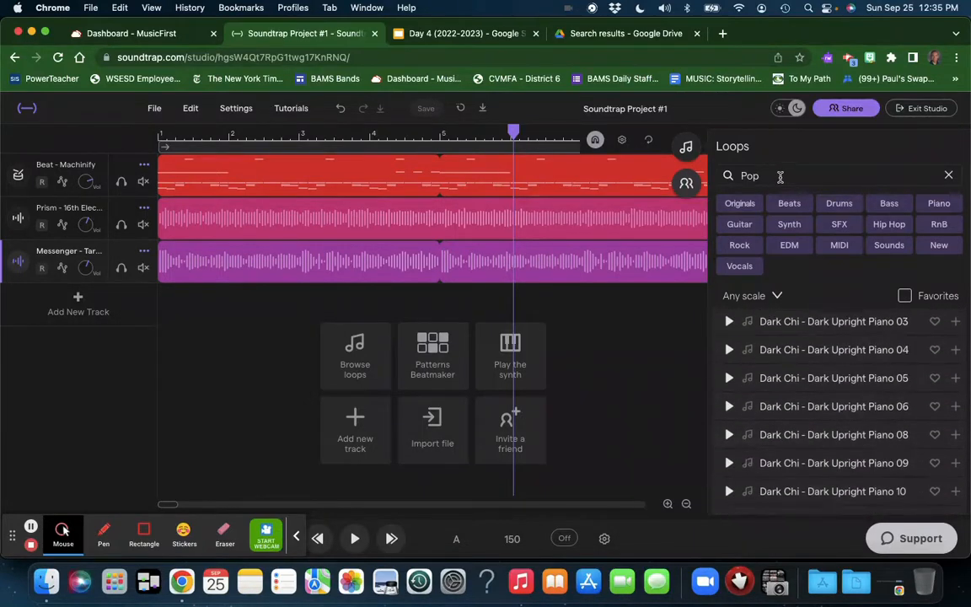
{"action": "scroll", "coordinate": [810, 419], "scroll_direction": "down", "scroll_amount": 1}
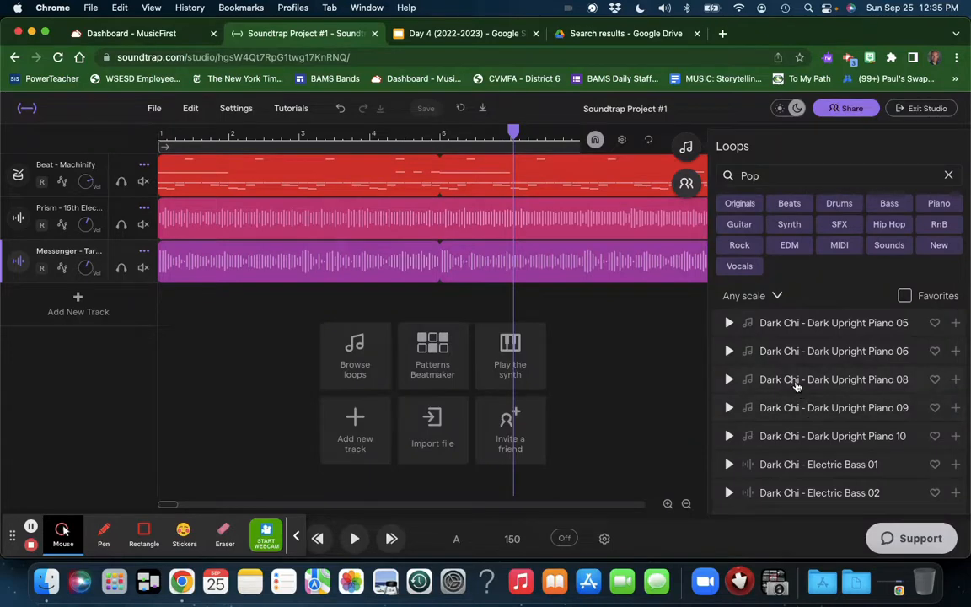
{"action": "left_click", "coordinate": [729, 380]}
{"action": "left_click", "coordinate": [729, 380]}
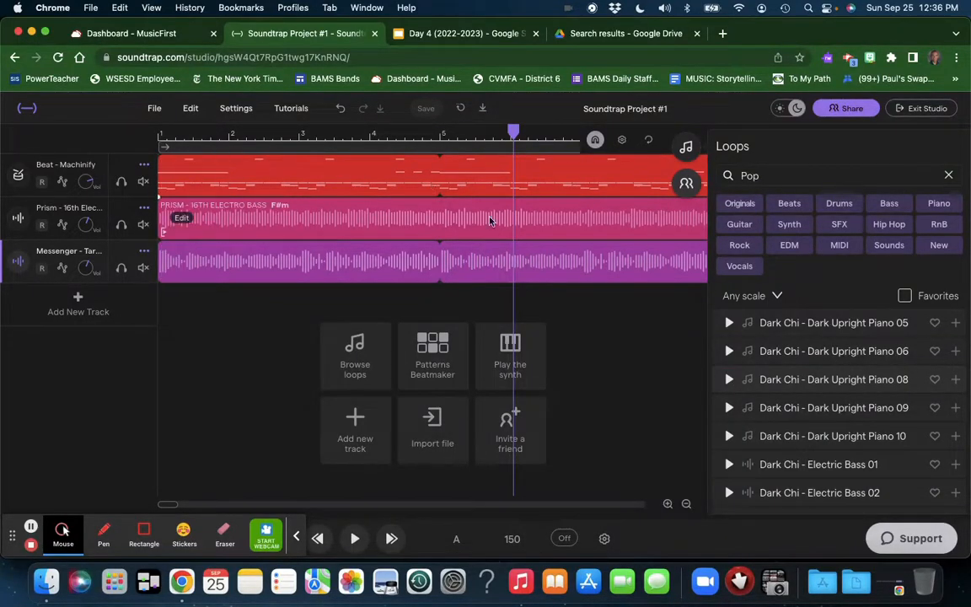
{"action": "double_click", "coordinate": [829, 380]}
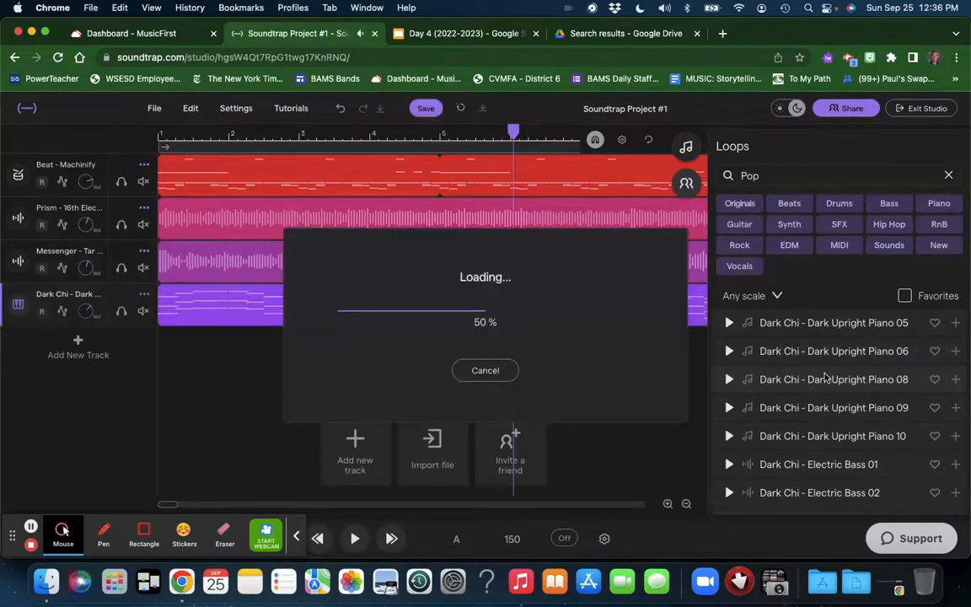
{"action": "left_click", "coordinate": [686, 147]}
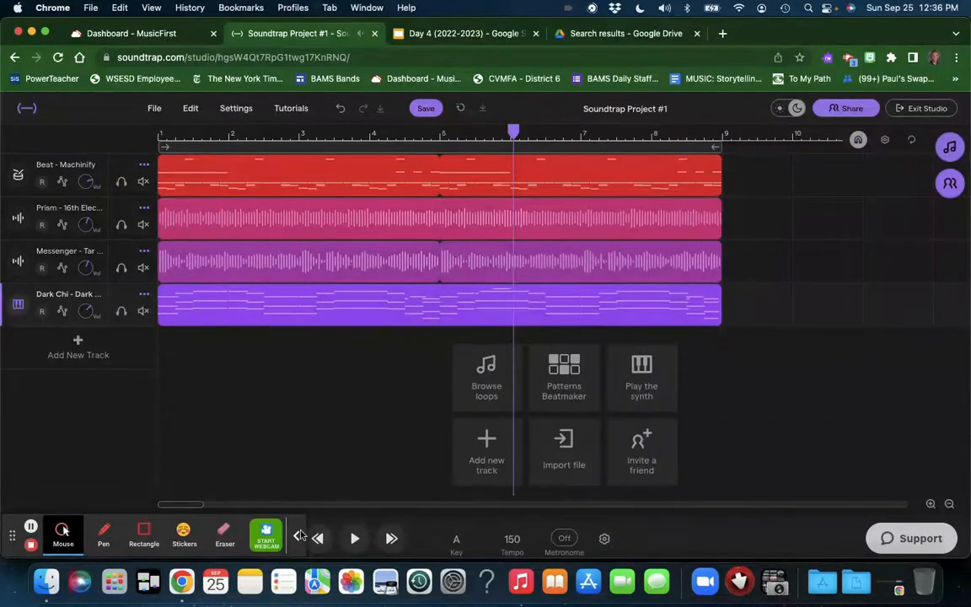
- Play the opening from the start, pause early in measure 2, and raise the Dark Chi piano track's volume to about 1
{"action": "left_click", "coordinate": [296, 537]}
{"action": "left_click", "coordinate": [282, 540]}
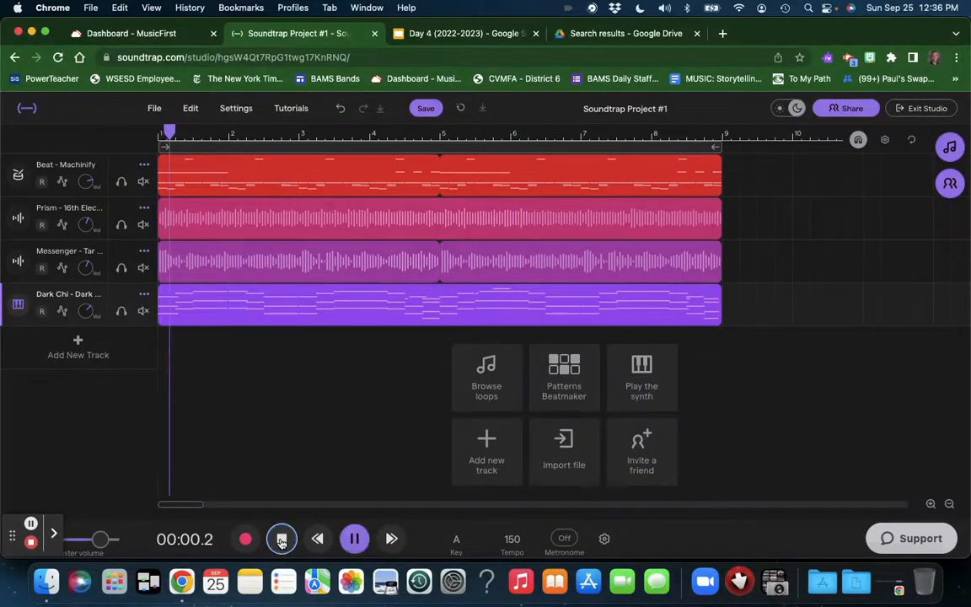
{"action": "key", "text": "space"}
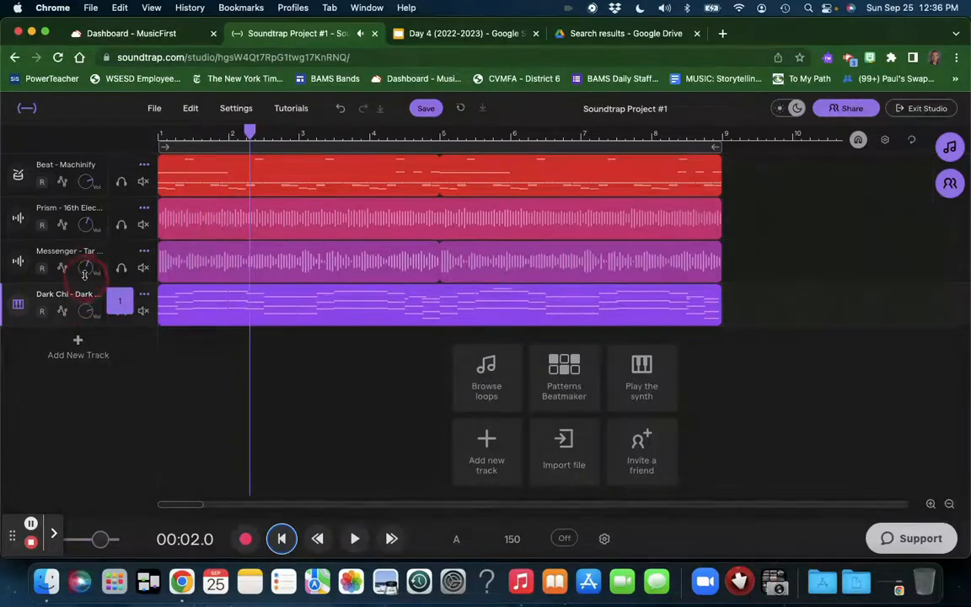
- Play on within measure 2, pause, and lower the Messenger track's volume to about -14 and the Prism bass track's volume slightly
{"action": "key", "text": "space"}
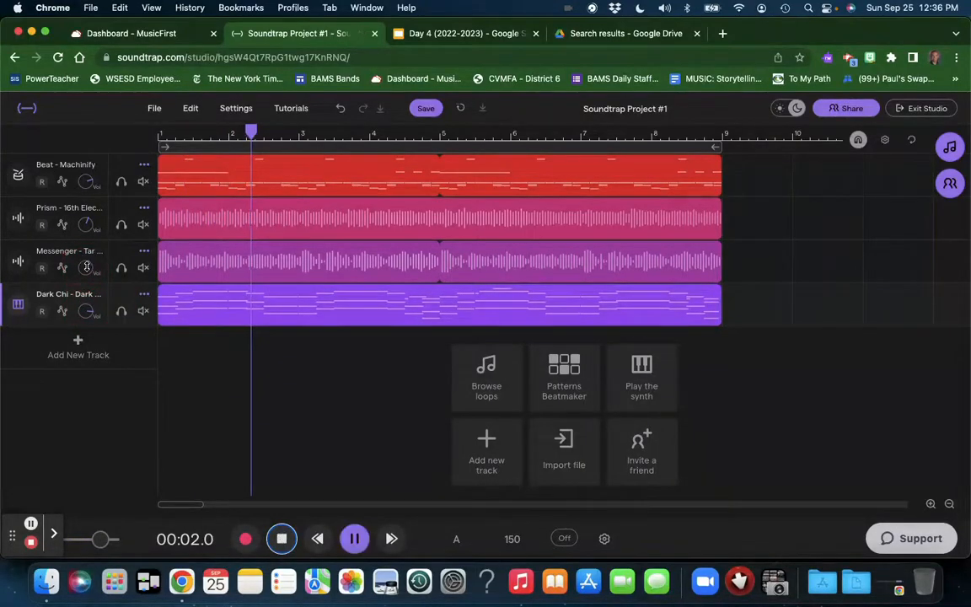
{"action": "key", "text": "space"}
{"action": "left_click_drag", "start_coordinate": [85, 268], "coordinate": [87, 346]}
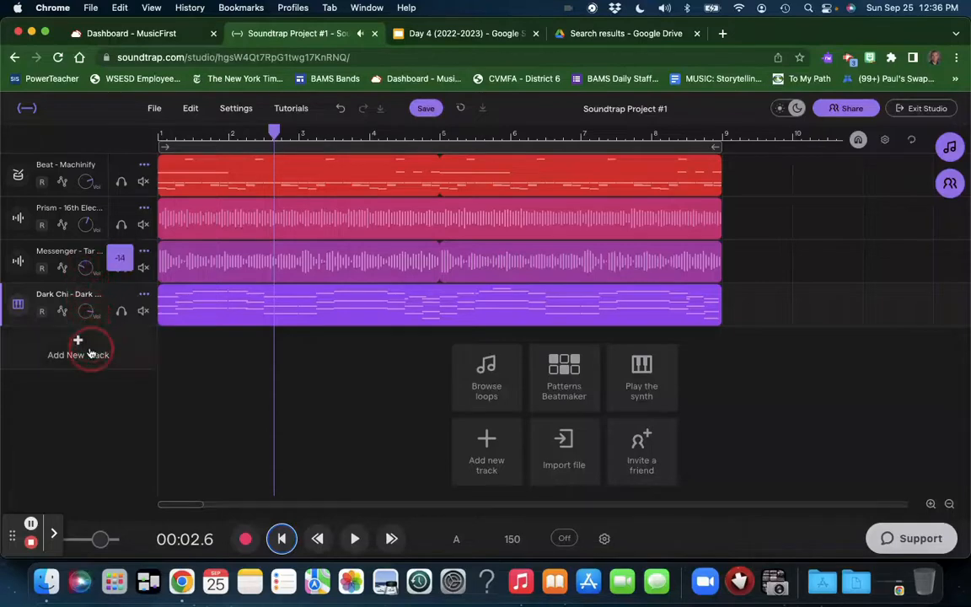
{"action": "left_click_drag", "start_coordinate": [86, 221], "coordinate": [87, 226]}
- Play the rebalanced mix from the beginning, stop near the end of measure 8, and return the playhead to the start
{"action": "left_click", "coordinate": [282, 539]}
{"action": "key", "text": "space"}
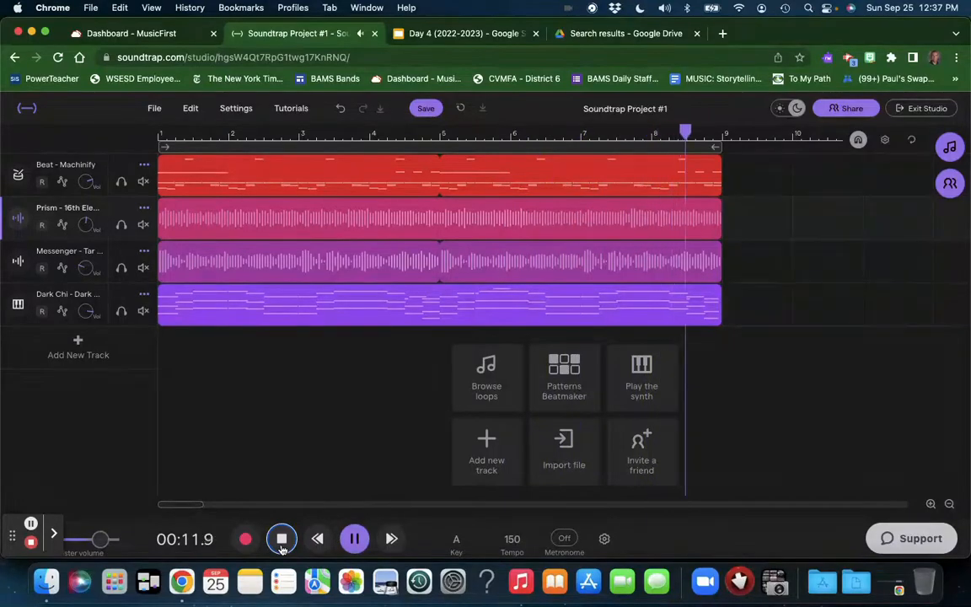
{"action": "left_click", "coordinate": [281, 540]}
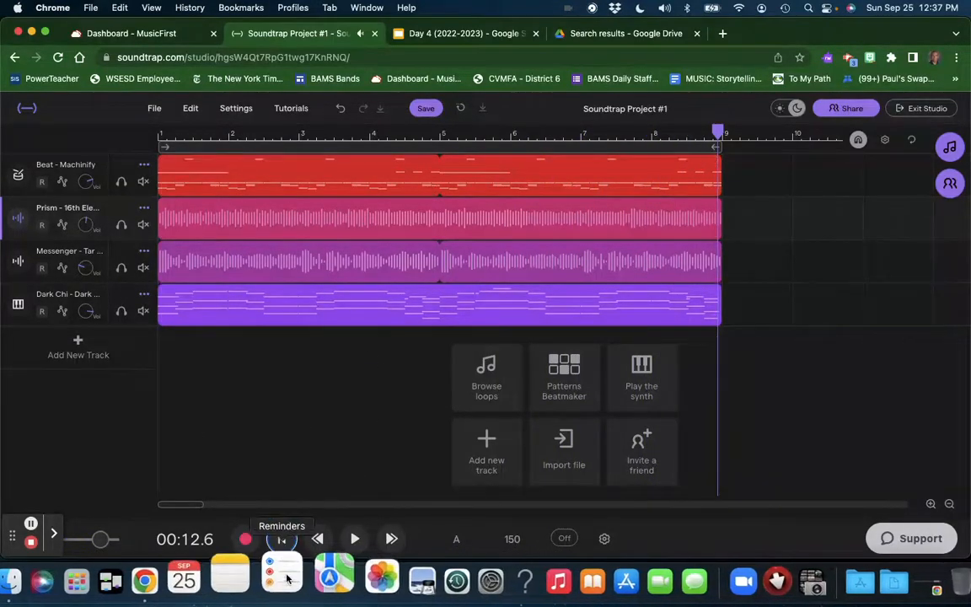
{"action": "left_click", "coordinate": [283, 538]}
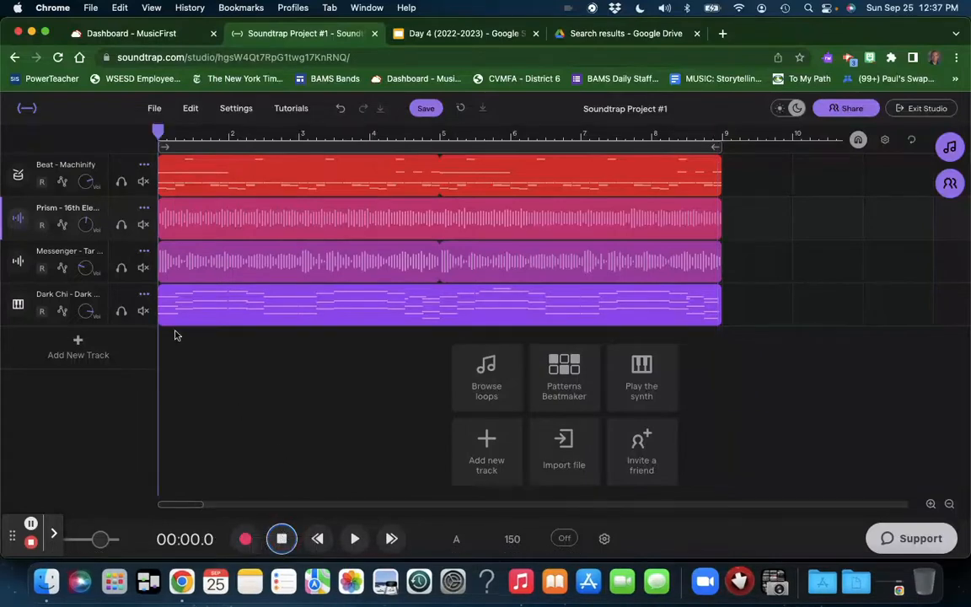
- Solo the Dark Chi piano track, play it through measure 4, replay the end of that measure, and place the playhead early in measure 4
{"action": "left_click", "coordinate": [121, 312]}
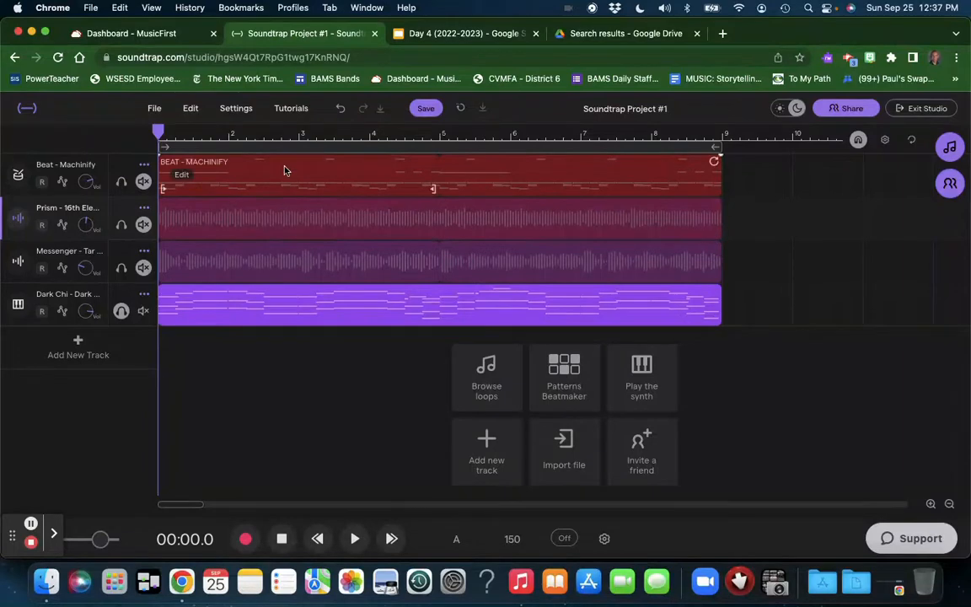
{"action": "key", "text": "space"}
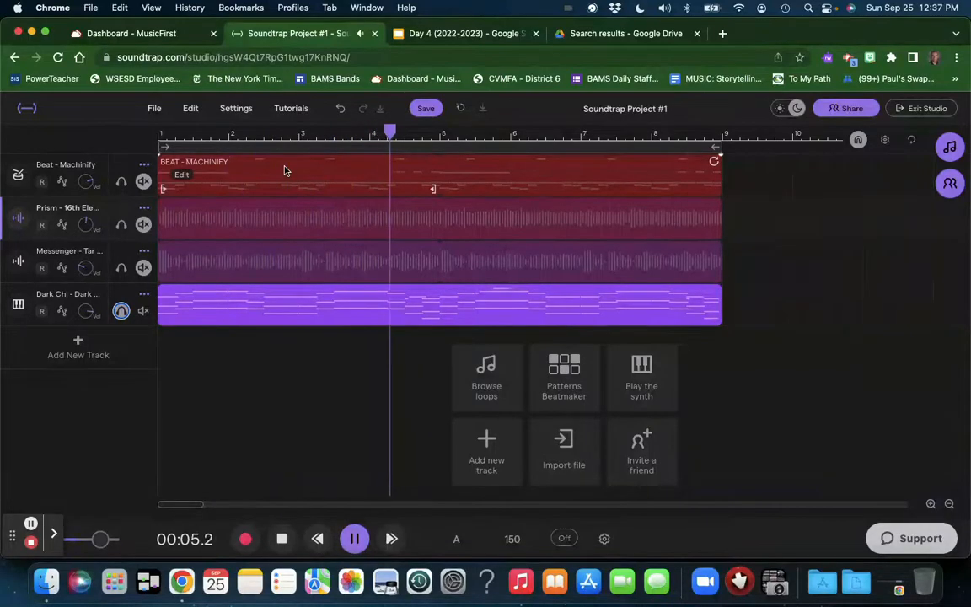
{"action": "key", "text": "space"}
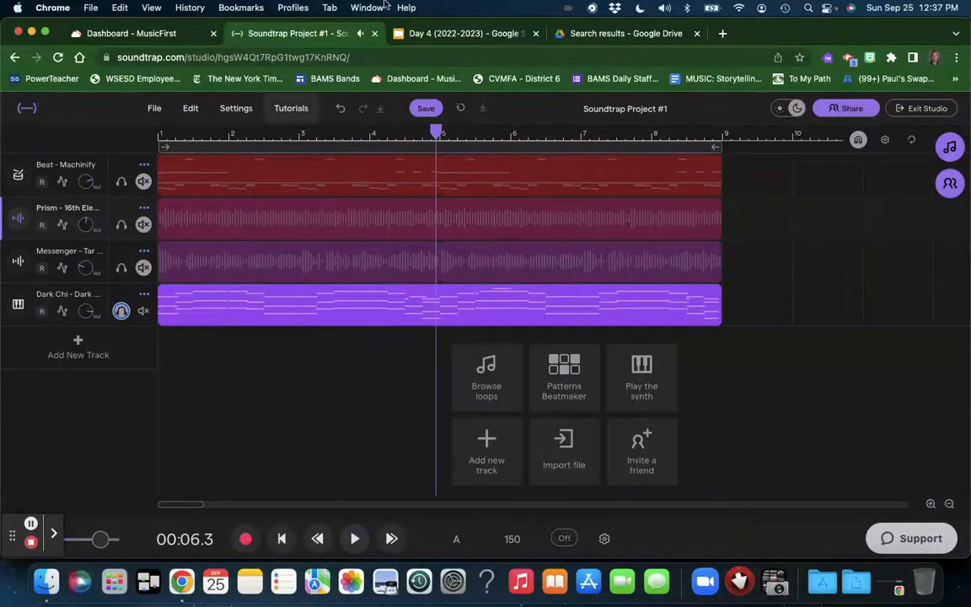
{"action": "left_click", "coordinate": [397, 137]}
{"action": "key", "text": "space"}
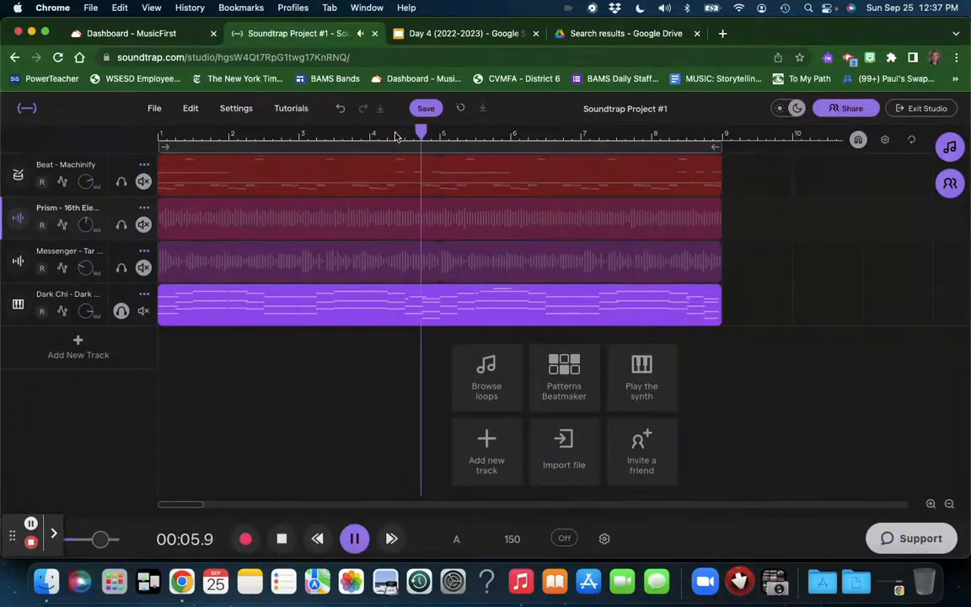
{"action": "key", "text": "space"}
{"action": "left_click", "coordinate": [386, 140]}
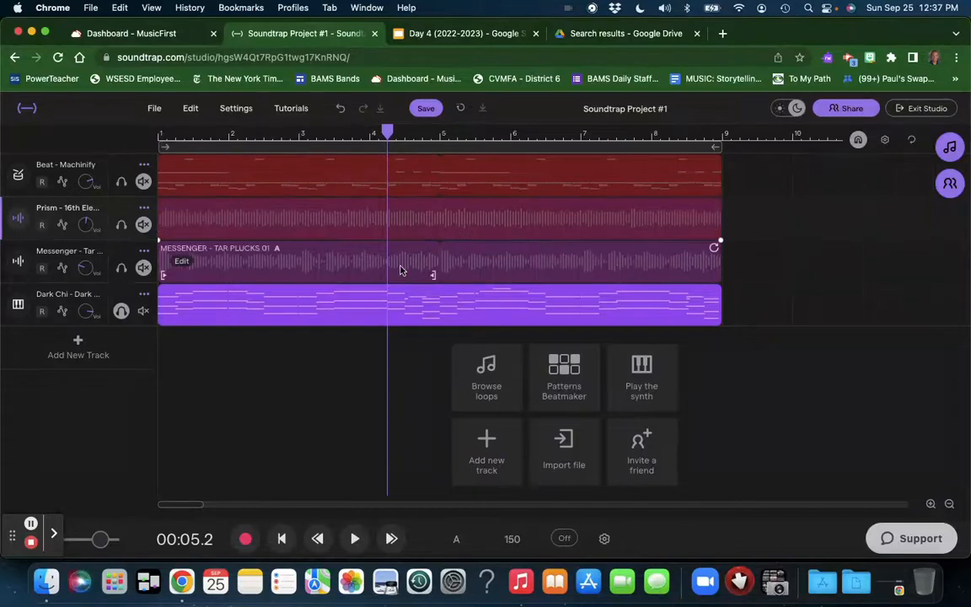
- Unsolo the Dark Chi piano track and play all four tracks from early in measure 4 to midway through measure 5
{"action": "left_click", "coordinate": [122, 311]}
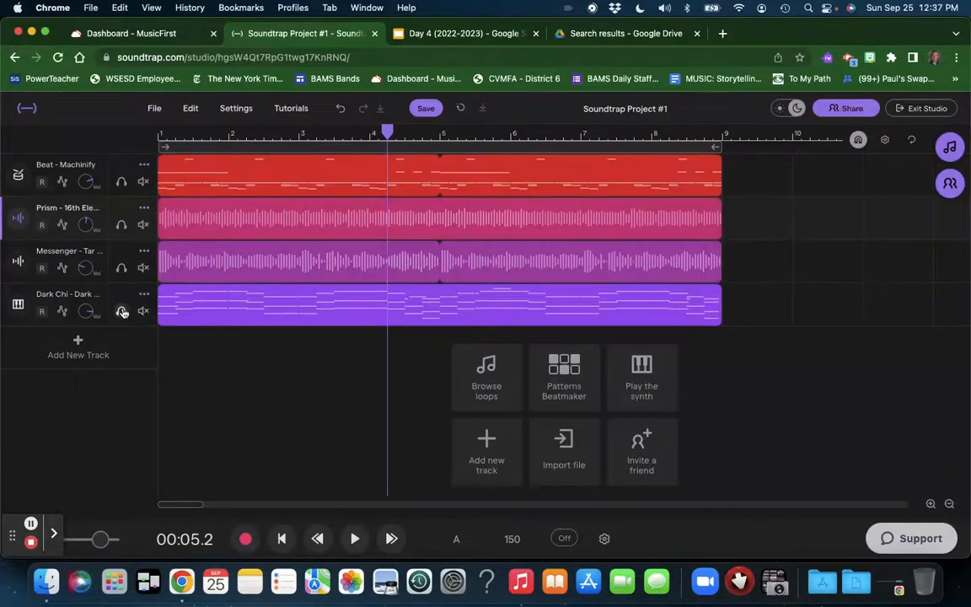
{"action": "key", "text": "space"}
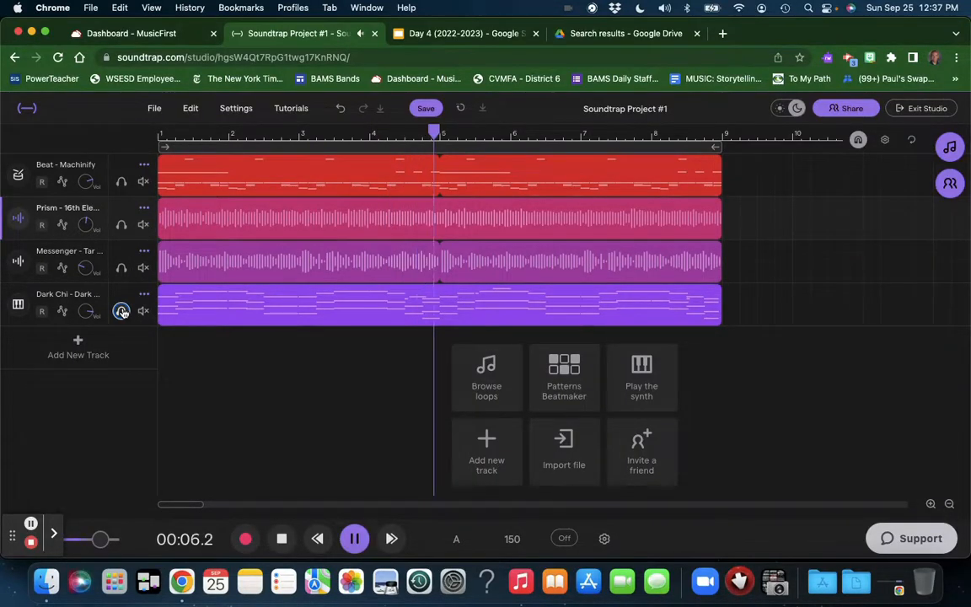
{"action": "key", "text": "space"}
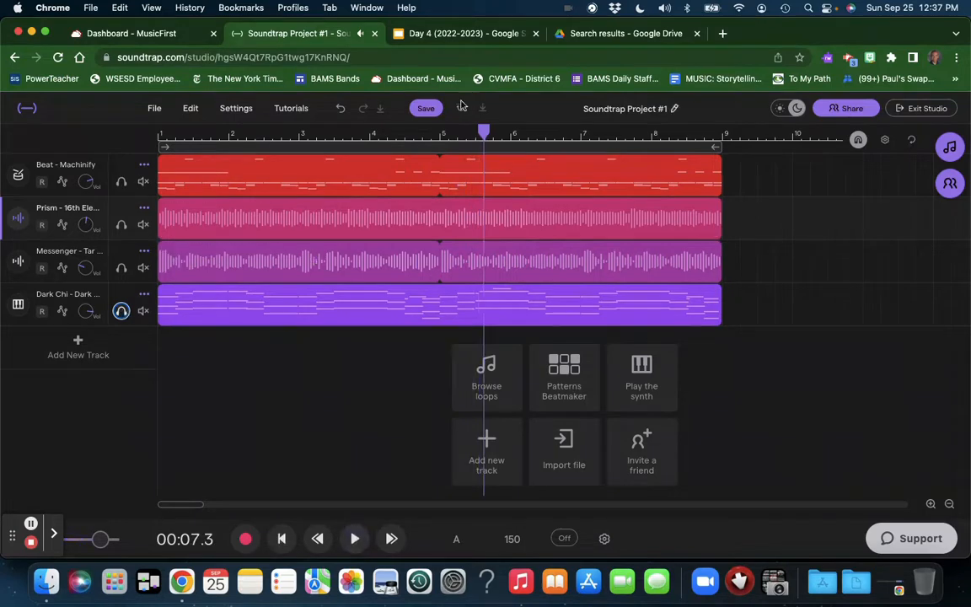
- Replay the full mix from the start of measure 4 to the end of measure 8 and return the playhead to the start
{"action": "left_click", "coordinate": [371, 135]}
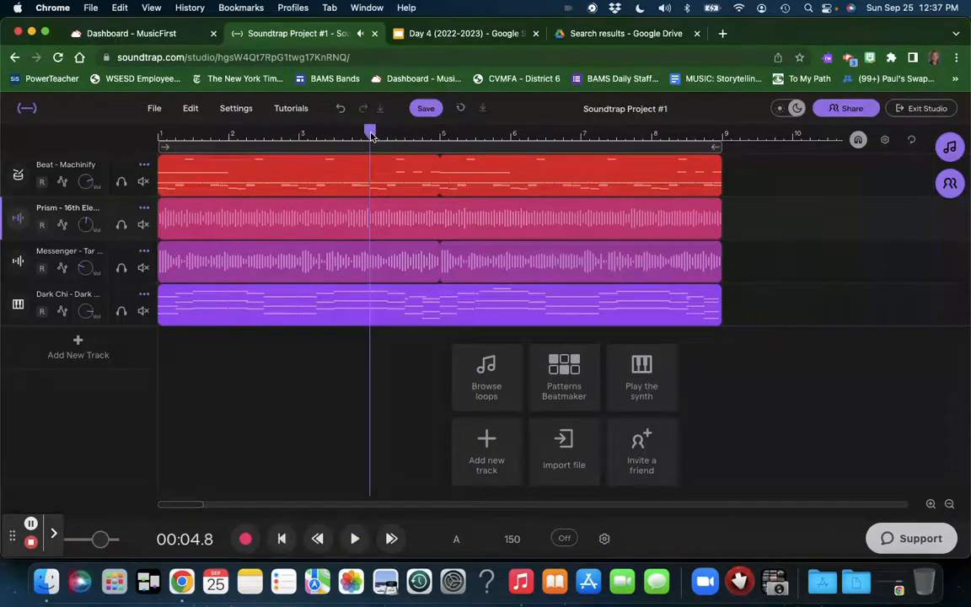
{"action": "key", "text": "space"}
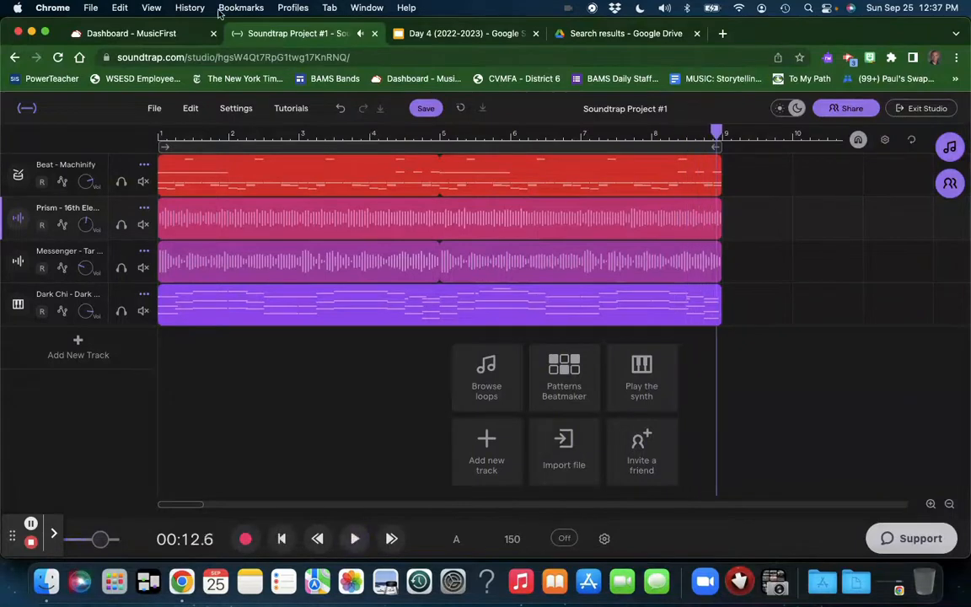
{"action": "left_click", "coordinate": [283, 538]}
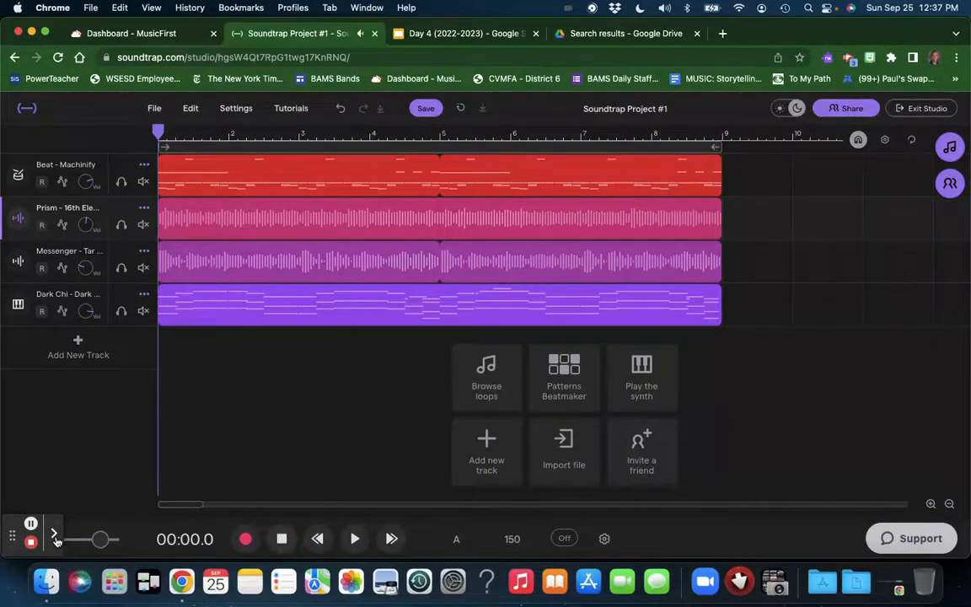
{"action": "left_click", "coordinate": [54, 535]}
{"action": "left_click", "coordinate": [267, 537]}
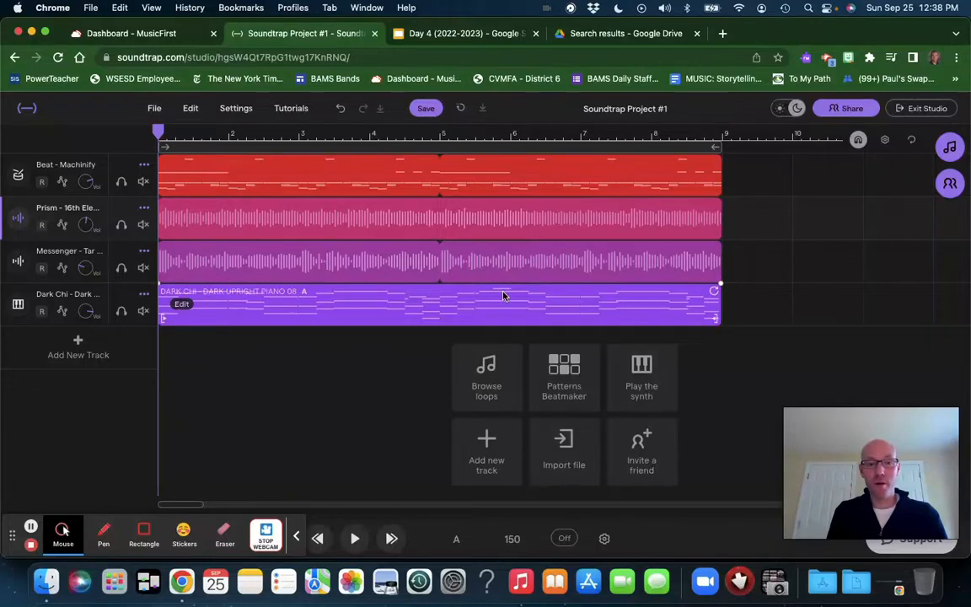
{"action": "left_click", "coordinate": [950, 147]}
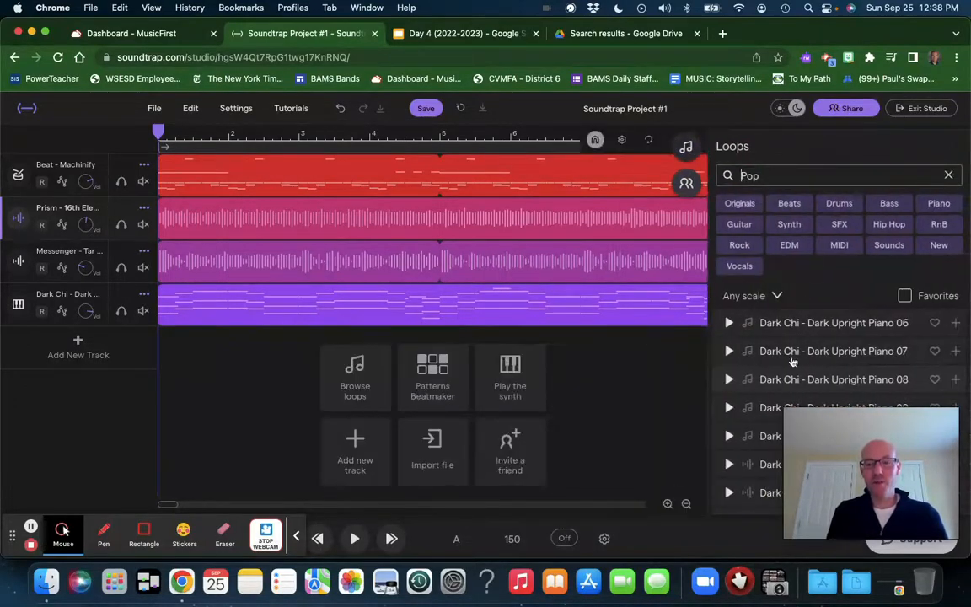
{"action": "left_click", "coordinate": [687, 150]}
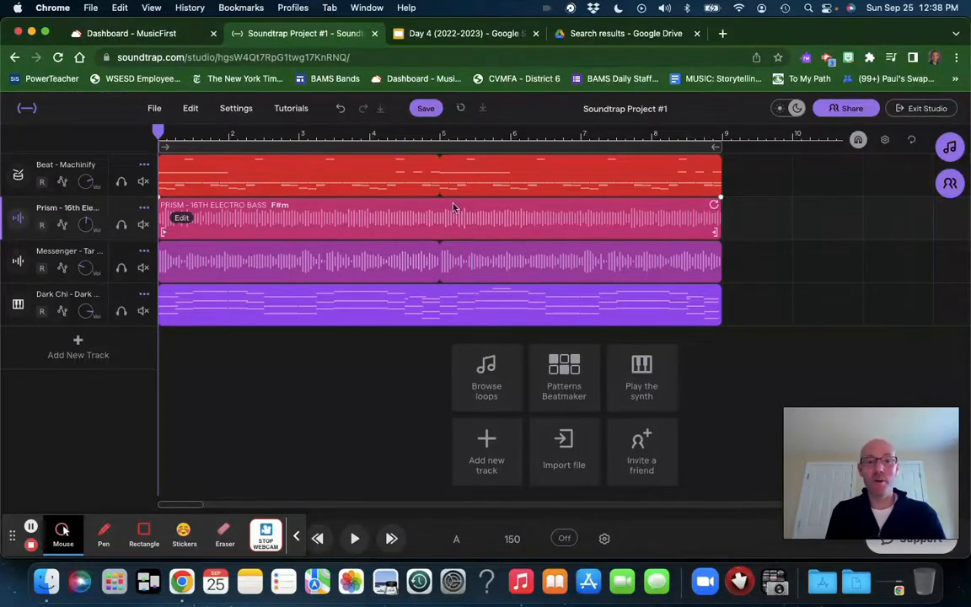
- Save the project with its four finished loop tracks
{"action": "left_click", "coordinate": [425, 110]}
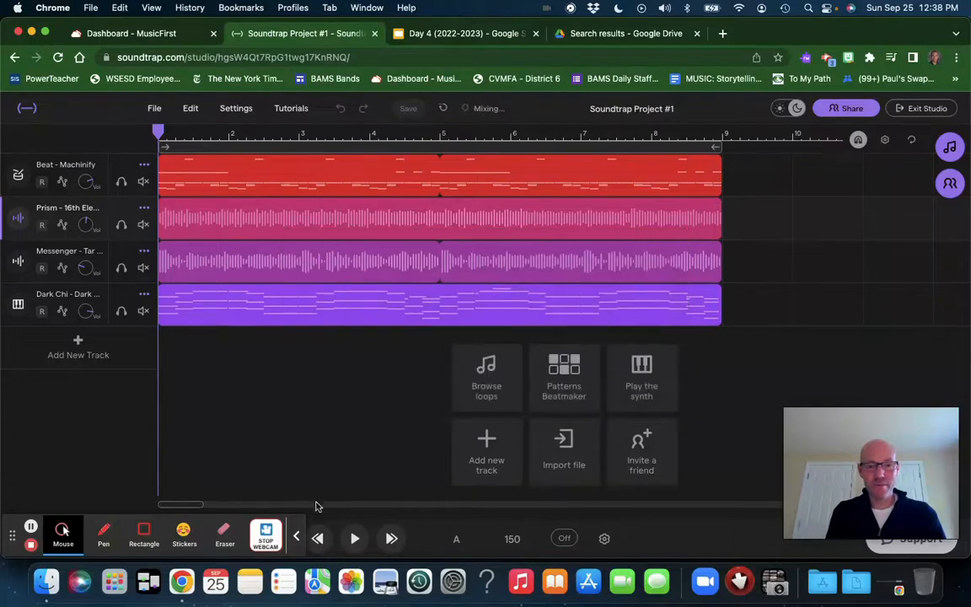
{"action": "left_click", "coordinate": [297, 539]}
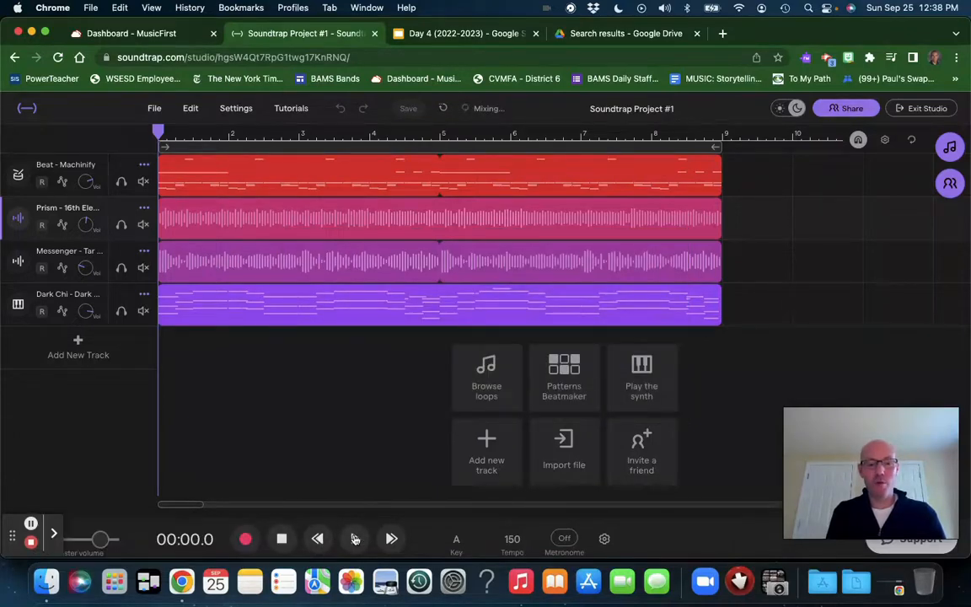
- Play the full four-track mix from the start to near the end of measure 8 and return the playhead to the start
{"action": "left_click", "coordinate": [355, 539]}
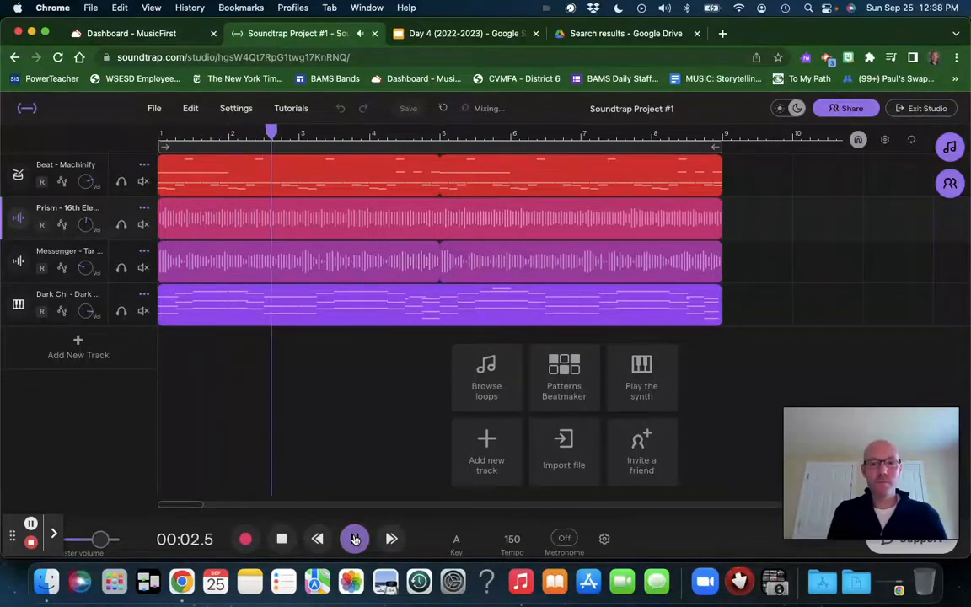
{"action": "left_click", "coordinate": [282, 539]}
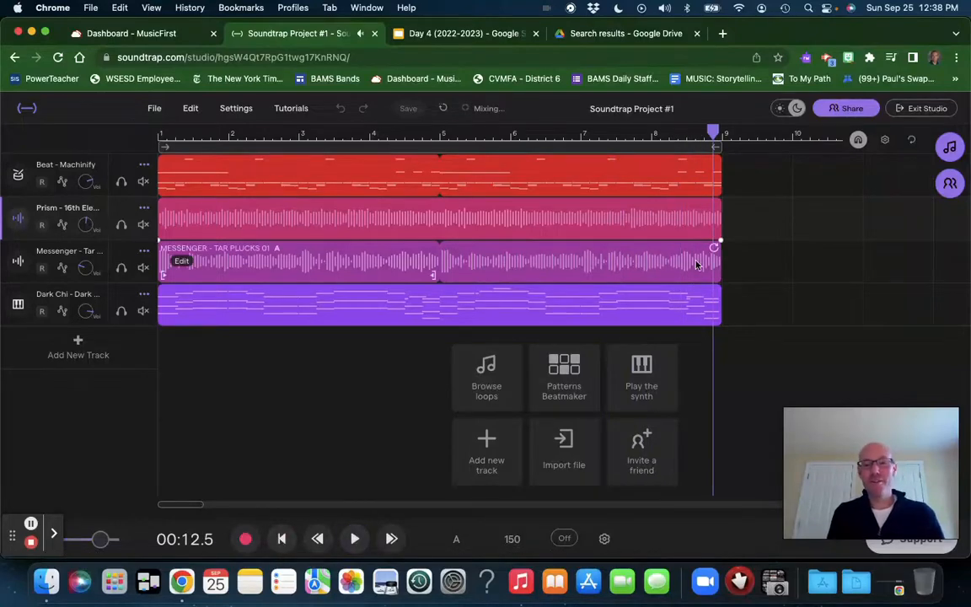
{"action": "left_click", "coordinate": [283, 546]}
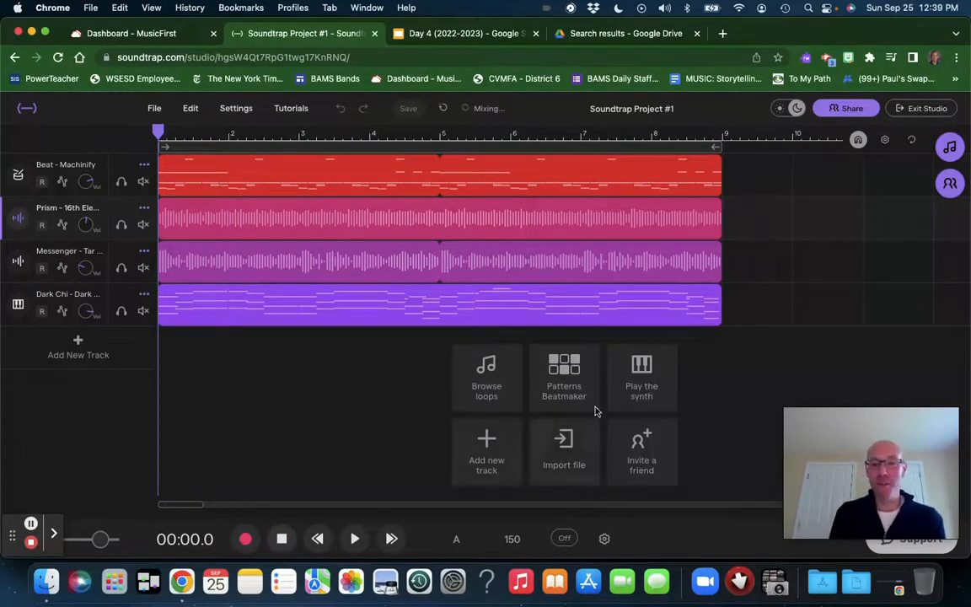
{"action": "mouse_move", "coordinate": [634, 277]}
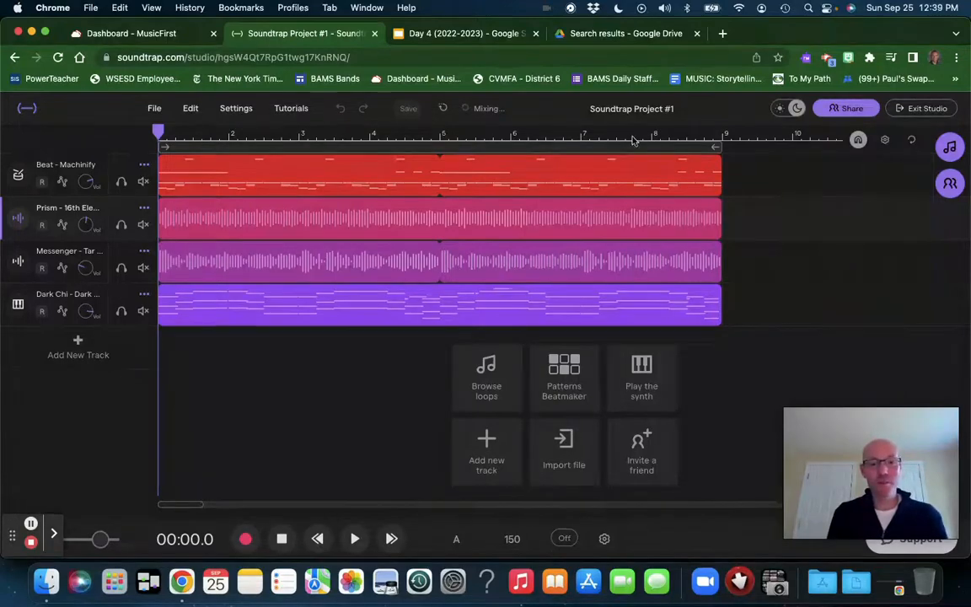
{"action": "mouse_move", "coordinate": [648, 157]}
{"action": "mouse_move", "coordinate": [644, 295]}
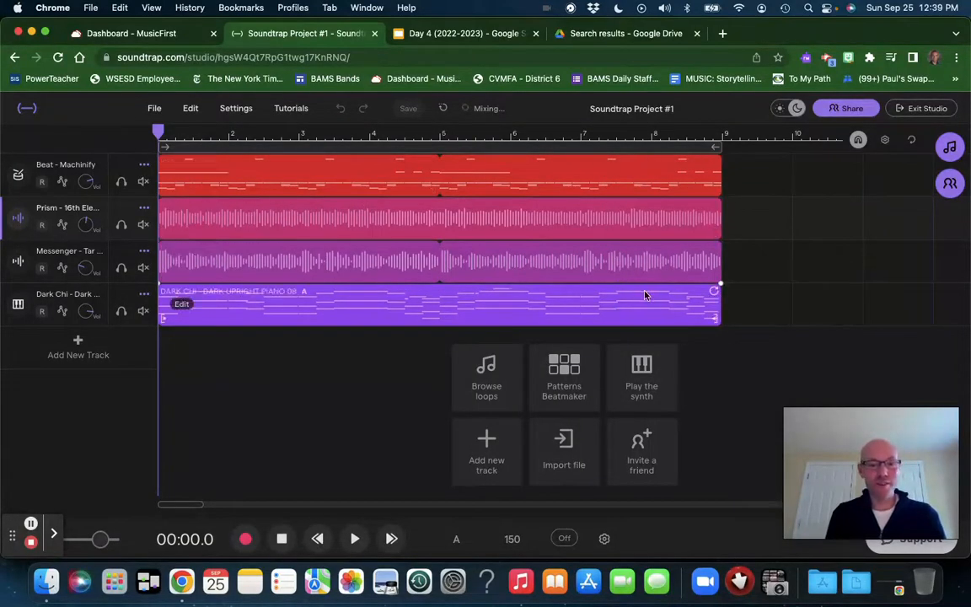
{"action": "mouse_move", "coordinate": [693, 247]}
{"action": "left_click", "coordinate": [54, 536]}
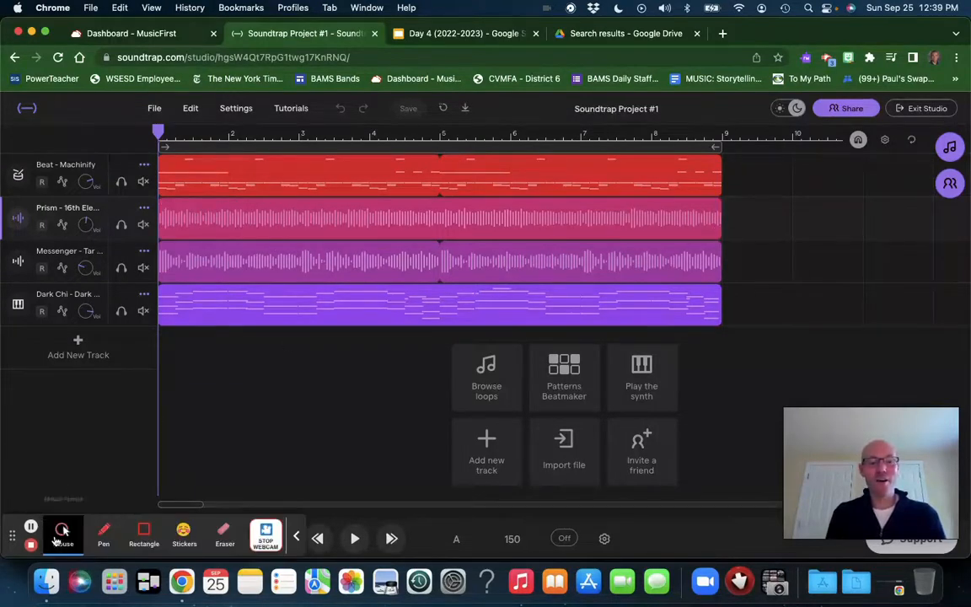
{"action": "mouse_move", "coordinate": [556, 218]}
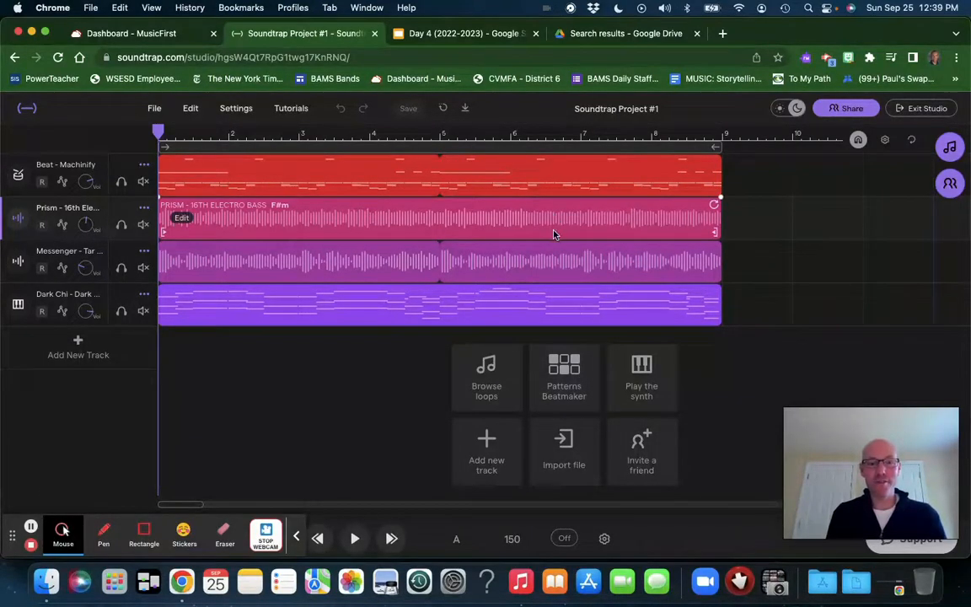